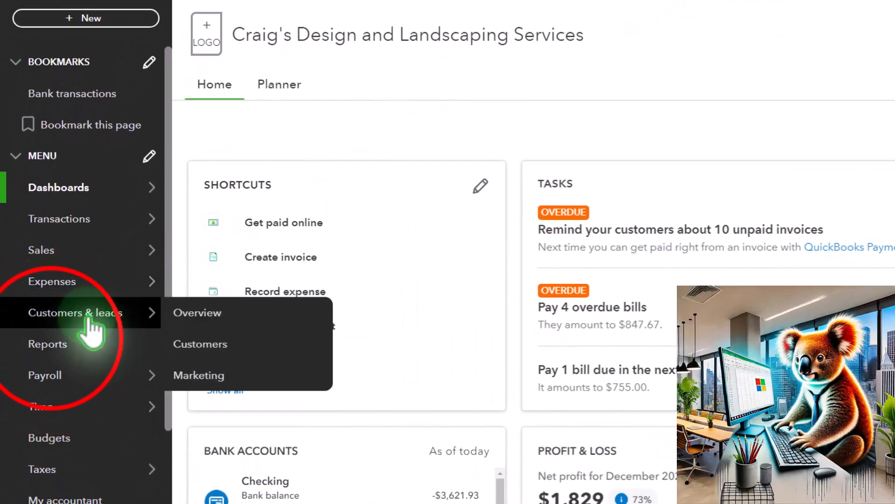
- Open the Balance Sheet and the Profit and Loss reports from the favorite reports, each in a new browser tab
click(53, 346)
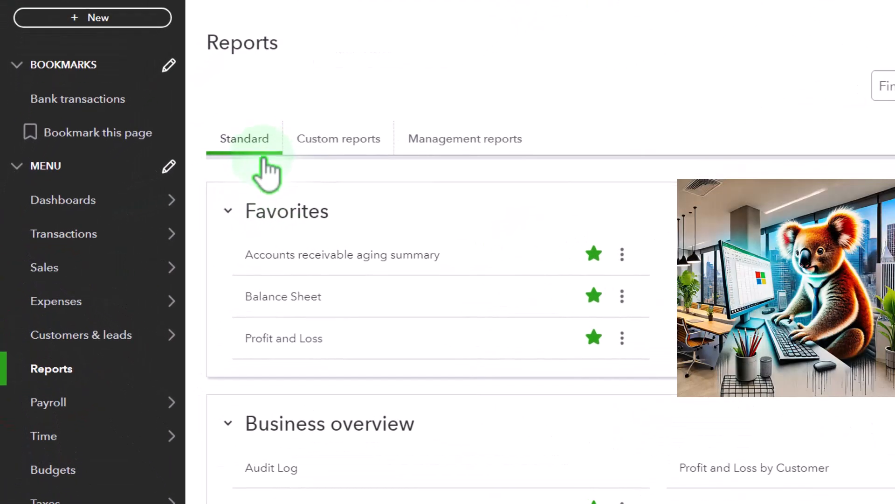
right_click(296, 298)
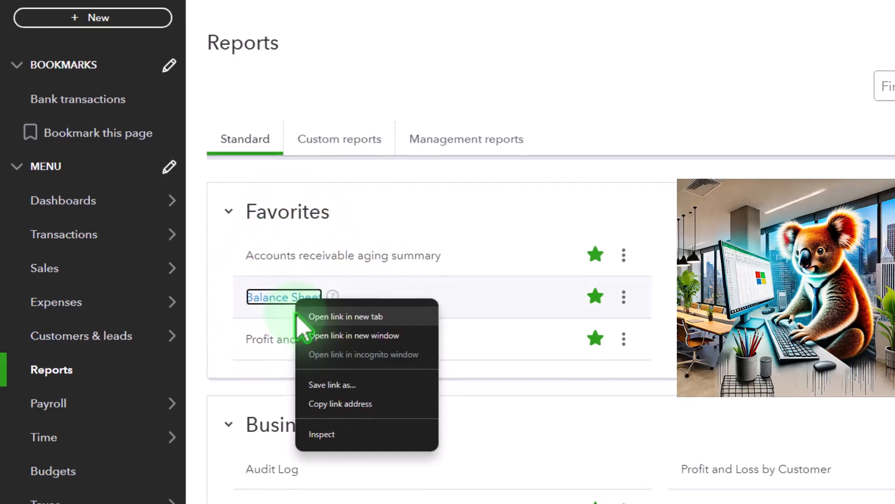
click(443, 340)
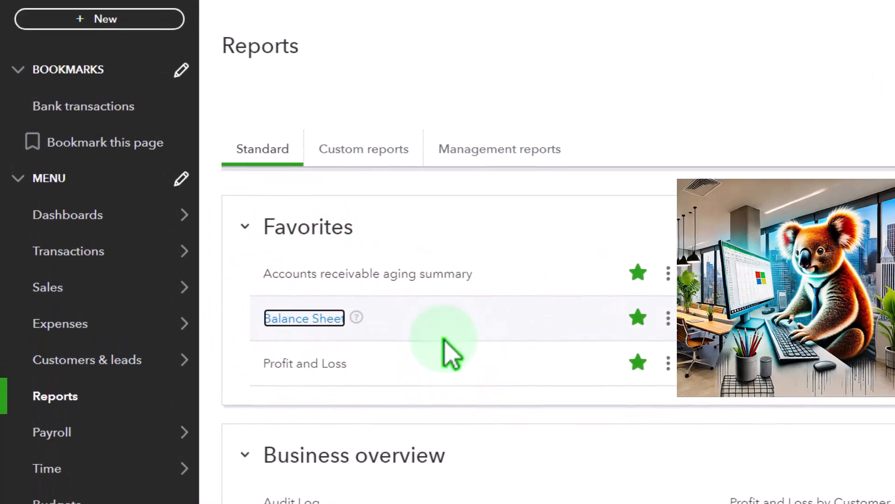
right_click(335, 363)
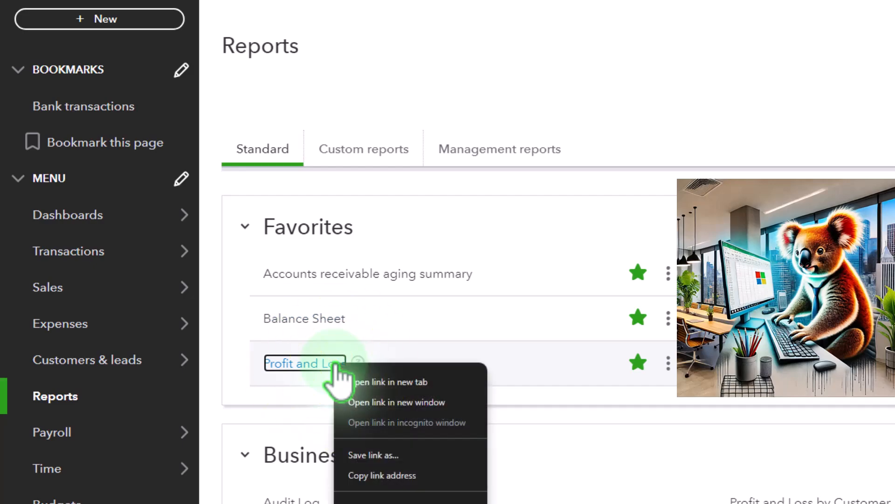
click(408, 381)
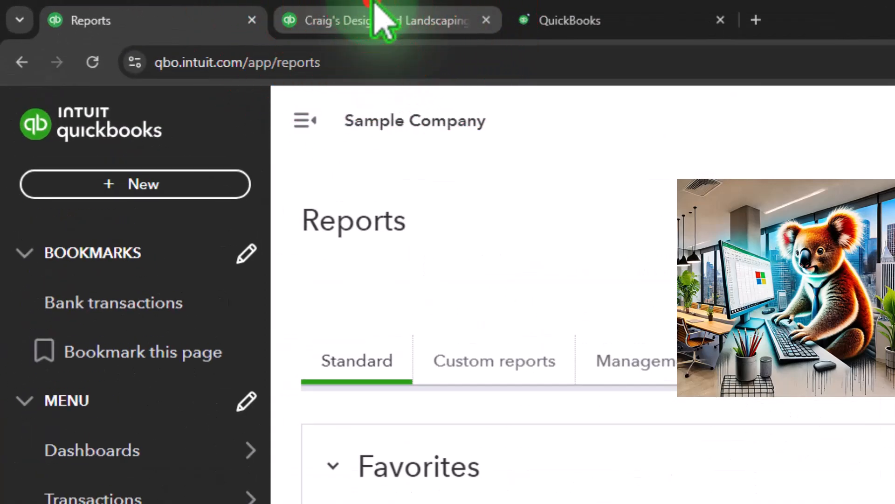
- On the Balance Sheet report, collapse the navigation menu and set the report period from 01/01/2024 to 12/31/2025
click(206, 12)
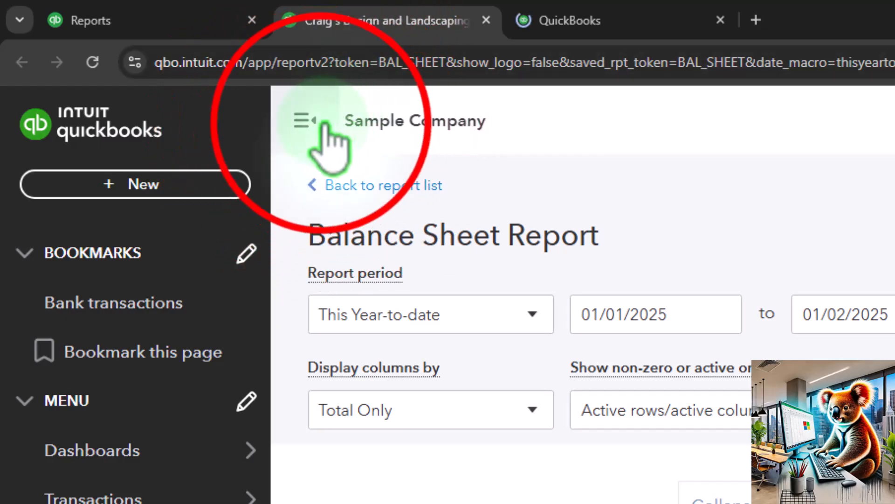
click(305, 121)
click(252, 186)
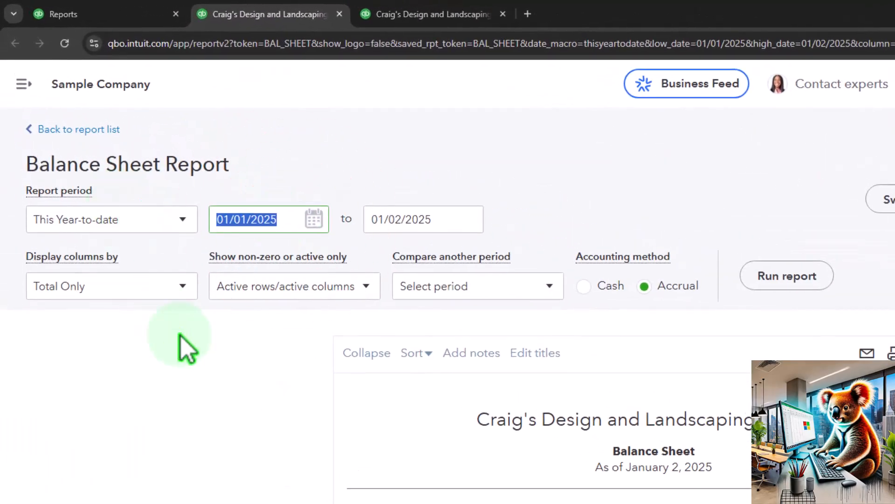
text(01/01/2024)
key(Tab)
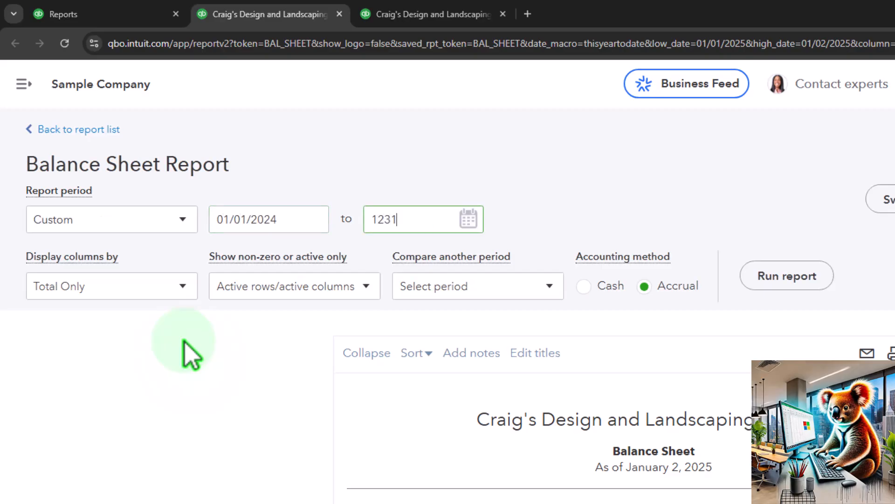
click(190, 352)
- Display the Balance Sheet columns by Years and run the report
click(176, 295)
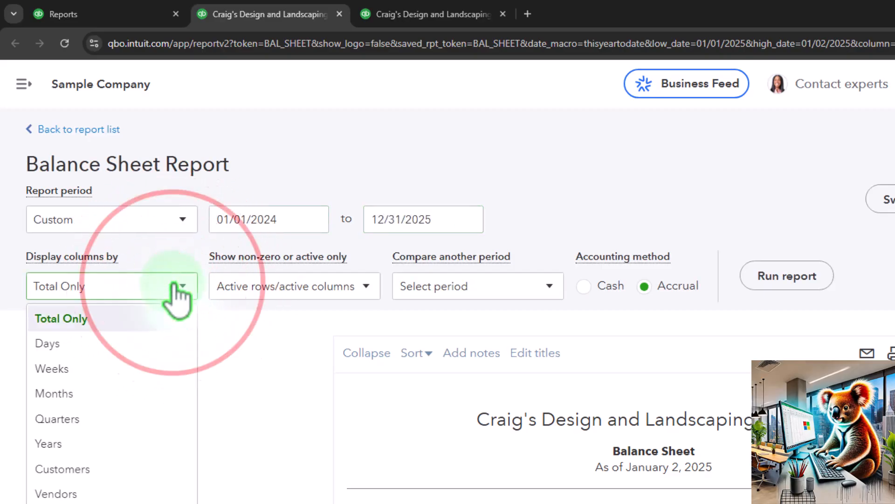
click(124, 445)
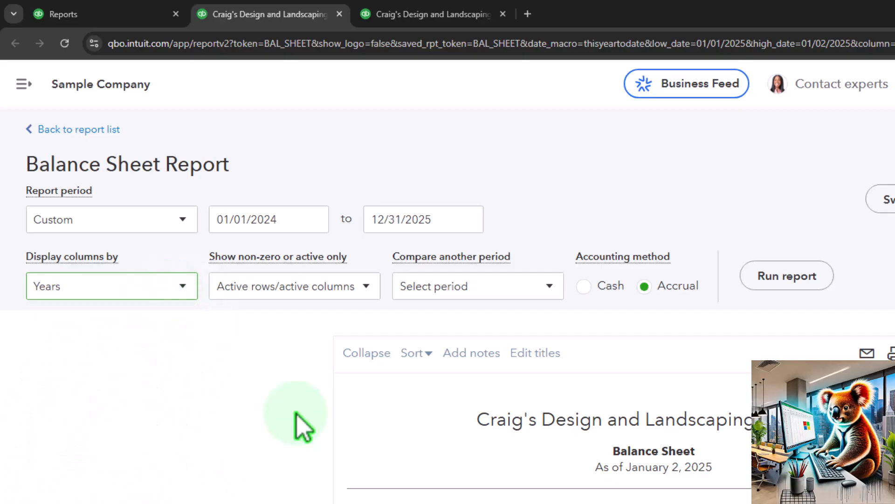
click(748, 266)
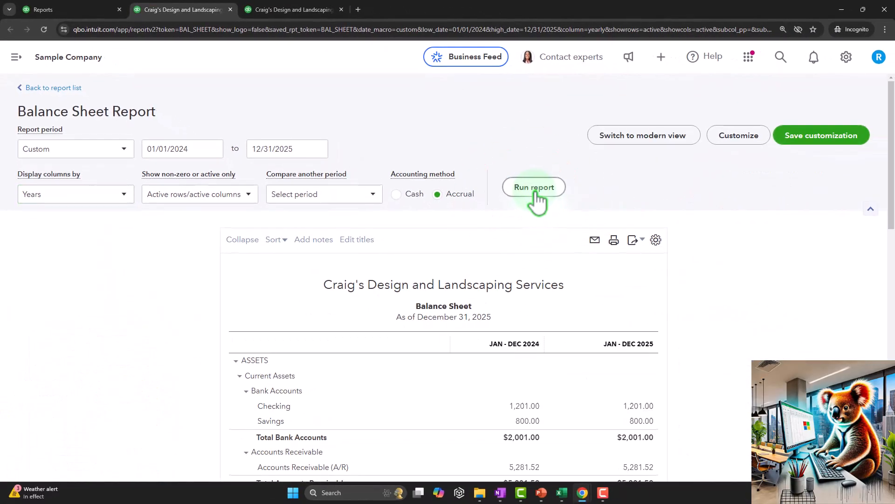
scroll(718, 270, down, 3)
scroll(535, 192, down, 1)
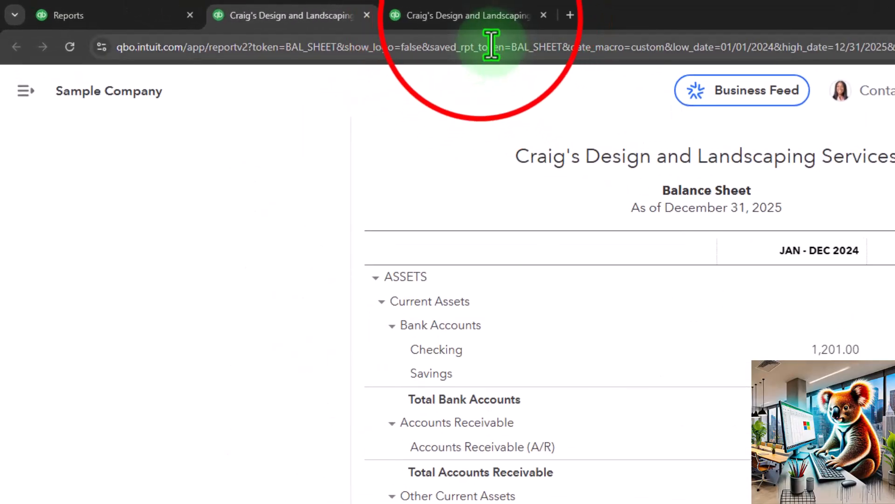
- On the Profit and Loss report, collapse the navigation menu and set the report period from 01/01/2024 to 12/31/2025
click(480, 16)
click(233, 91)
click(309, 234)
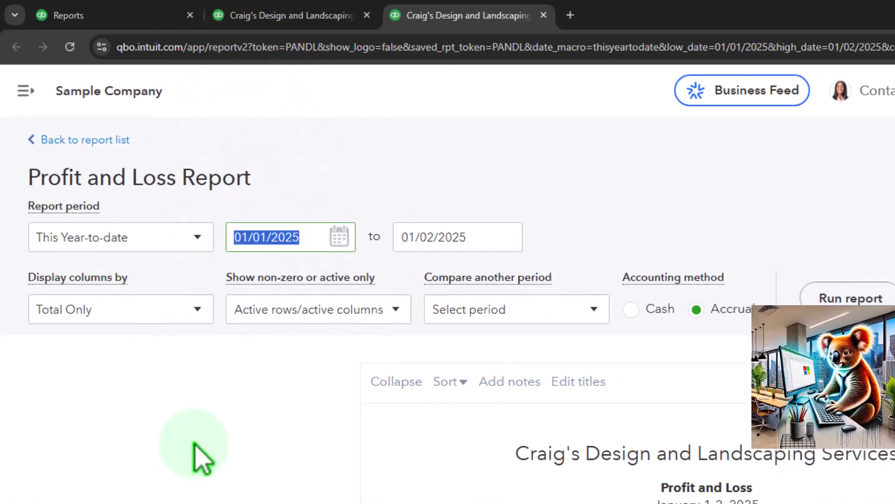
text(01/01/2024)
key(Tab)
text(12/31/202)
text(5)
key(Tab)
- Display the Profit and Loss columns by Years and run the report
click(196, 310)
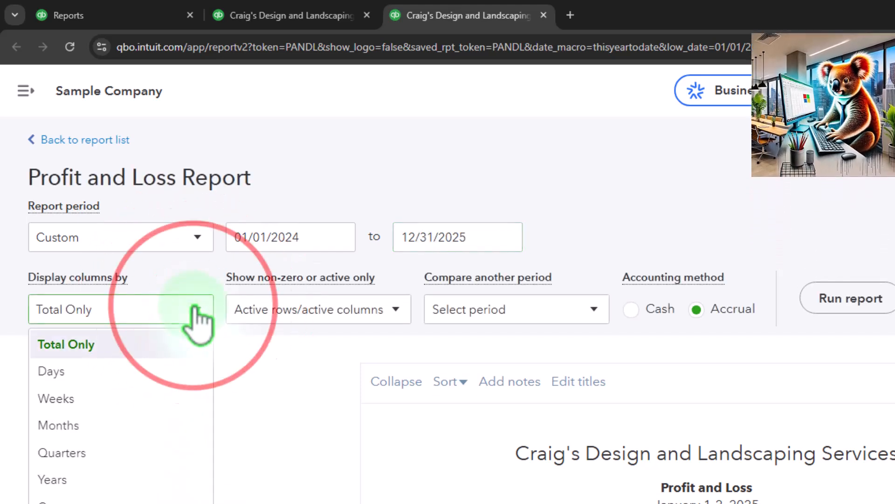
click(163, 478)
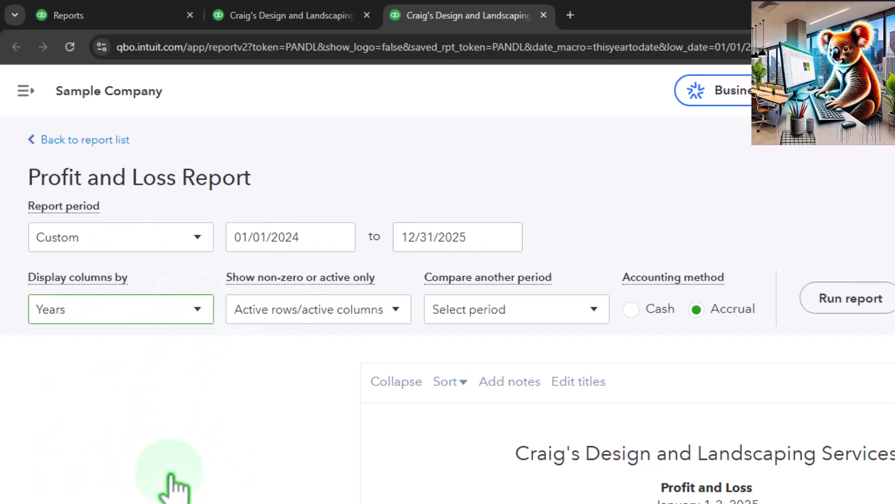
click(863, 302)
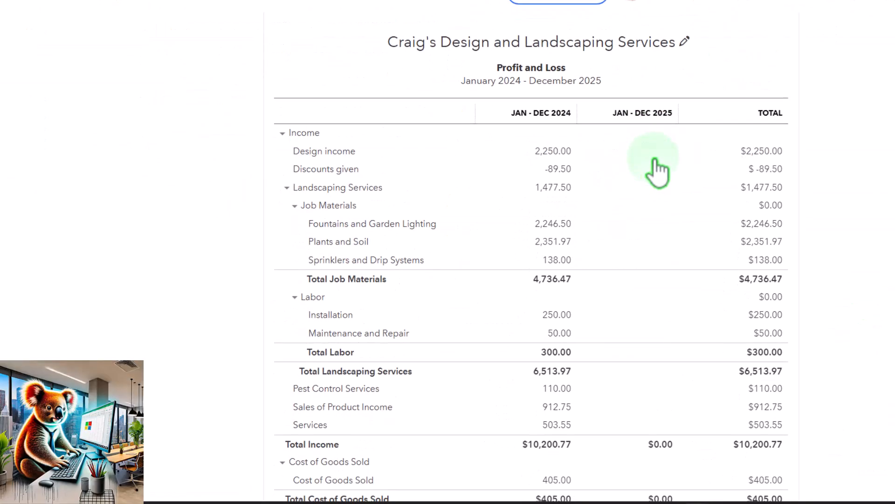
- Examine the 2024 and 2025 columns of the Profit and Loss report from income down to net income
scroll(654, 158, down, 2)
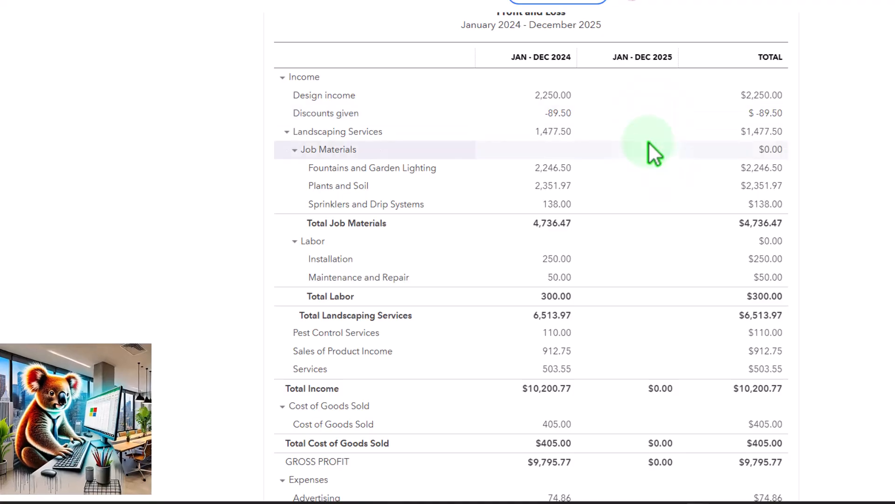
scroll(649, 147, down, 6)
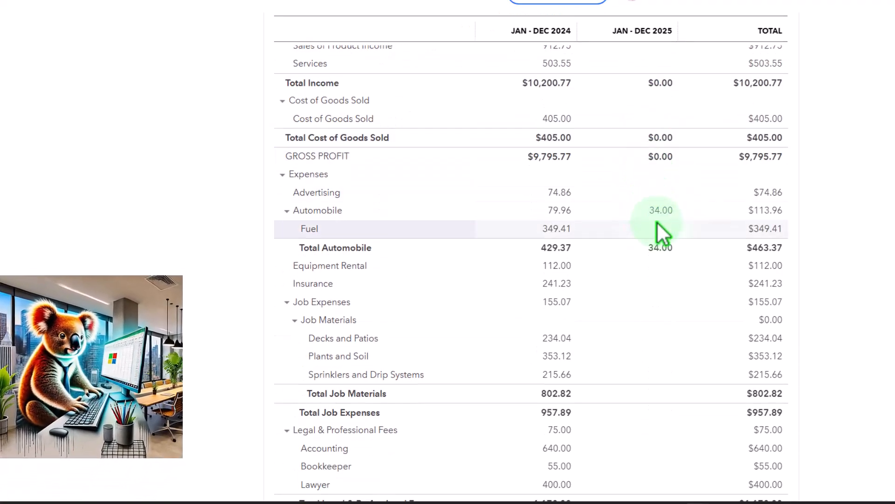
scroll(659, 224, down, 3)
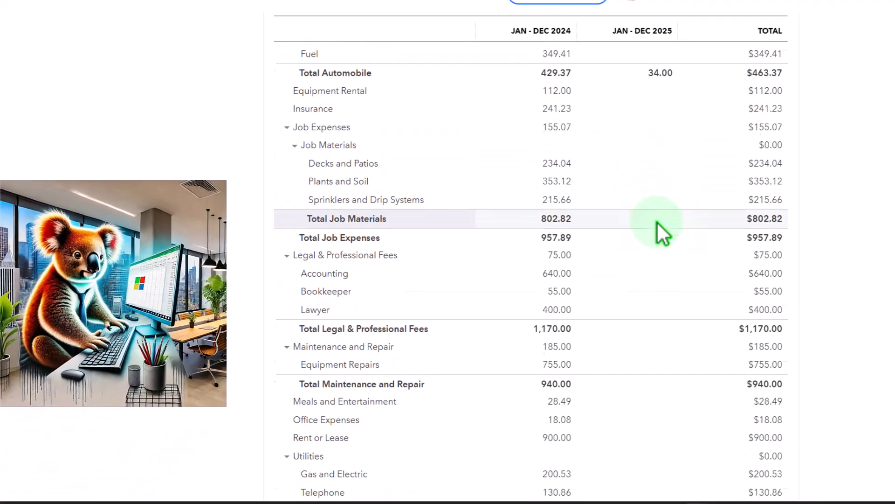
scroll(658, 223, down, 4)
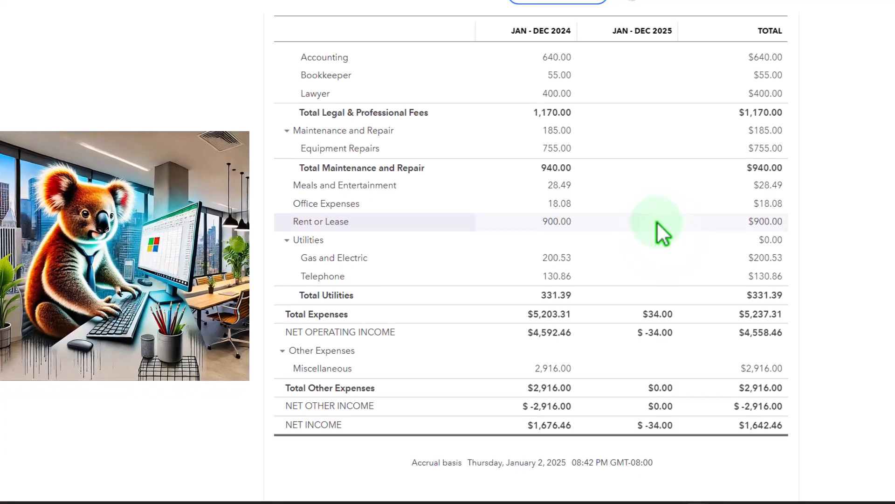
scroll(657, 223, up, 13)
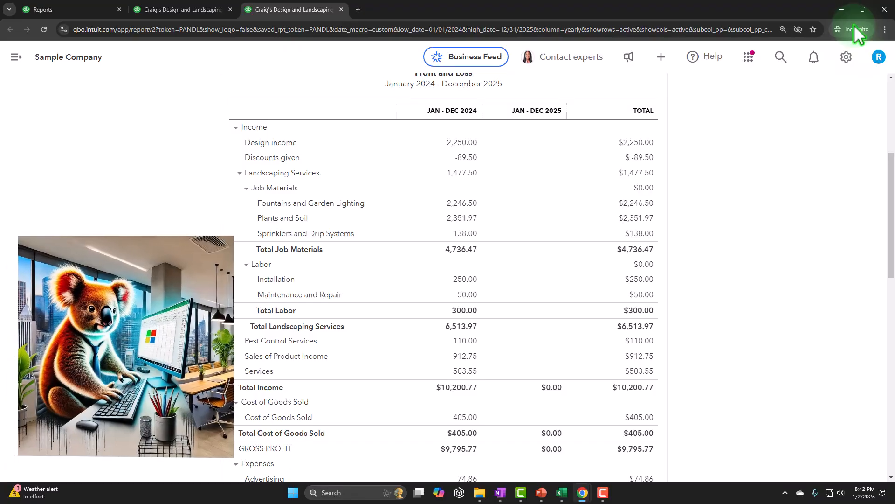
scroll(89, 226, up, 2)
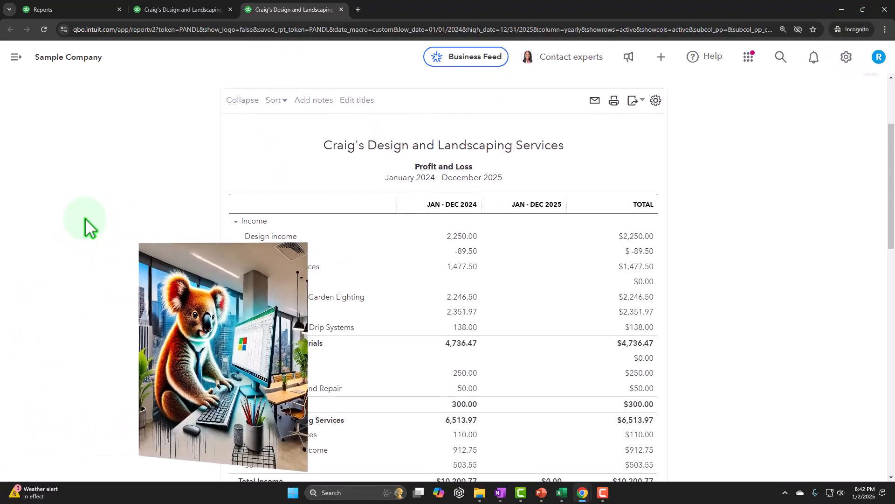
scroll(89, 226, up, 1)
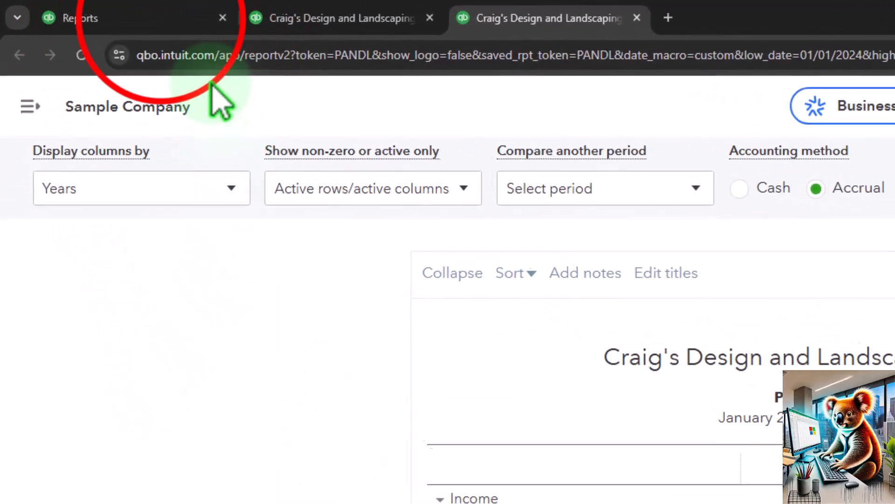
- Return to the Reports page and look over the new-transaction forms for customers, vendors, team and other
click(178, 17)
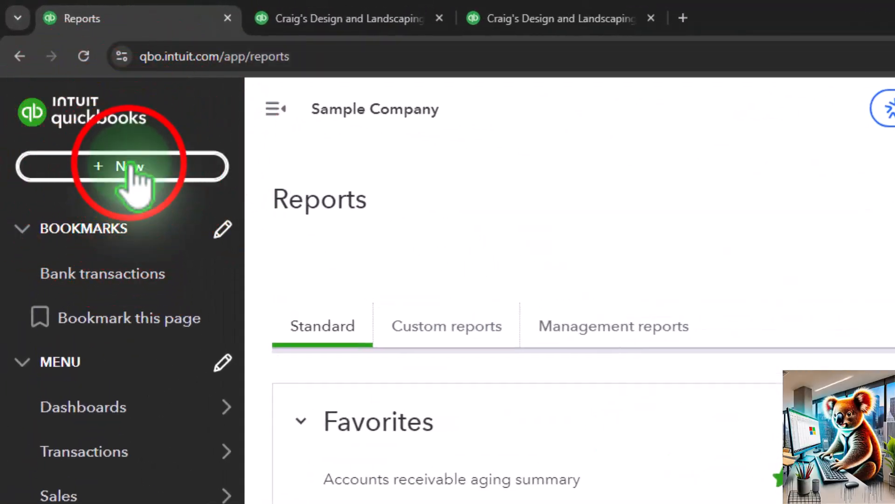
click(131, 166)
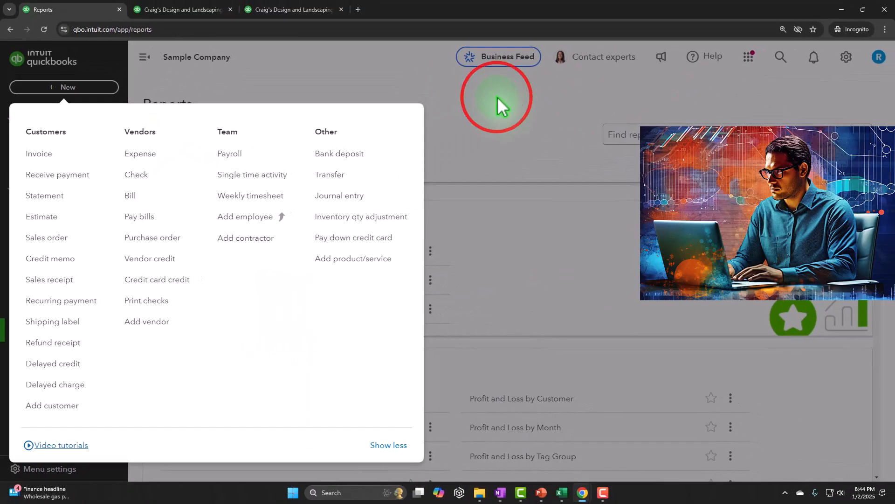
click(657, 134)
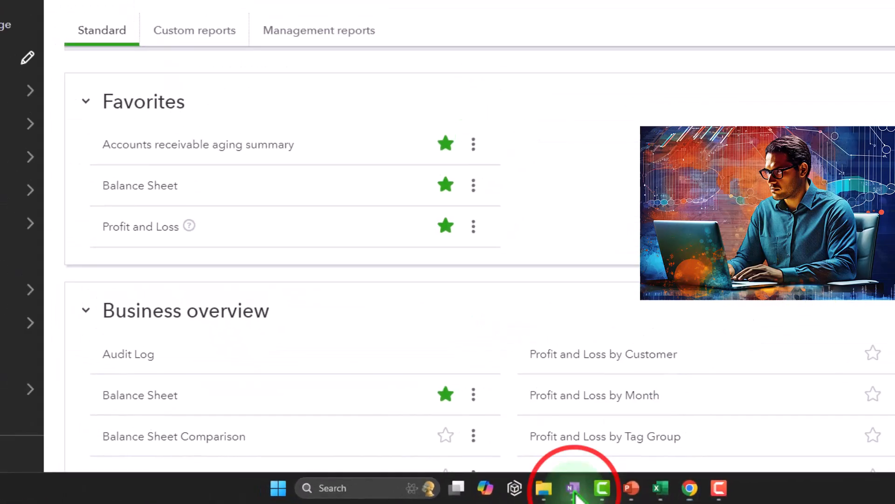
- Switch to the accounting workflow flowchart covering vendors, customers, employees and company tasks
click(574, 490)
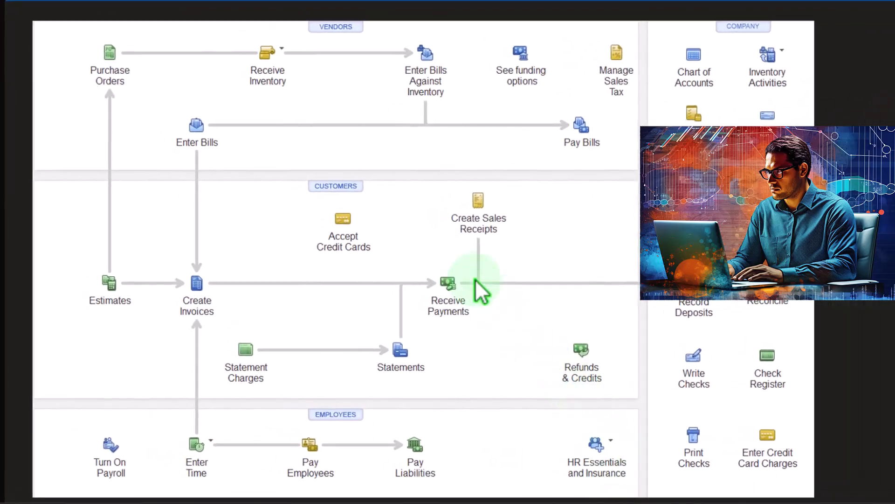
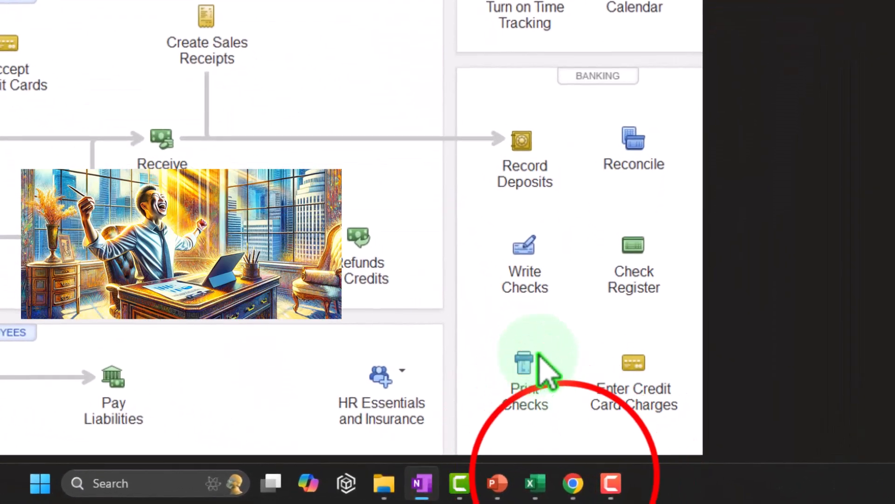
- Switch back to the QuickBooks Online sample company and open the Sales tax page of the Taxes center
mouse_move(580, 494)
click(620, 411)
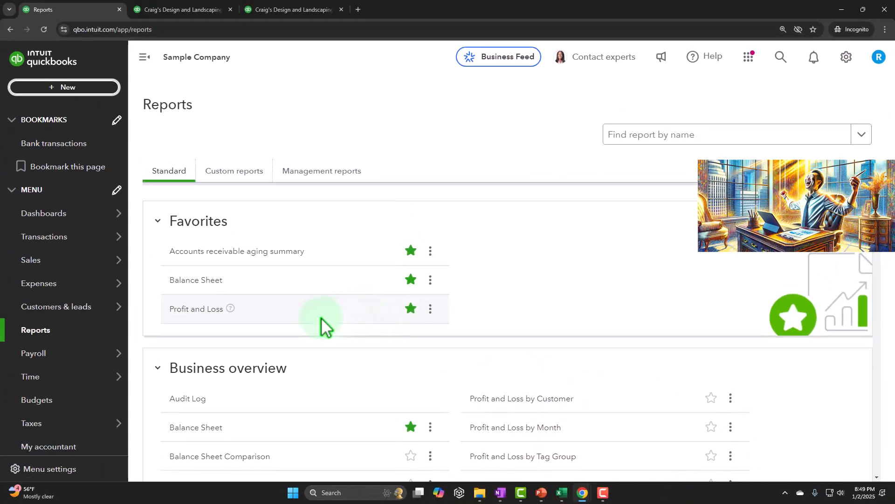
mouse_move(70, 354)
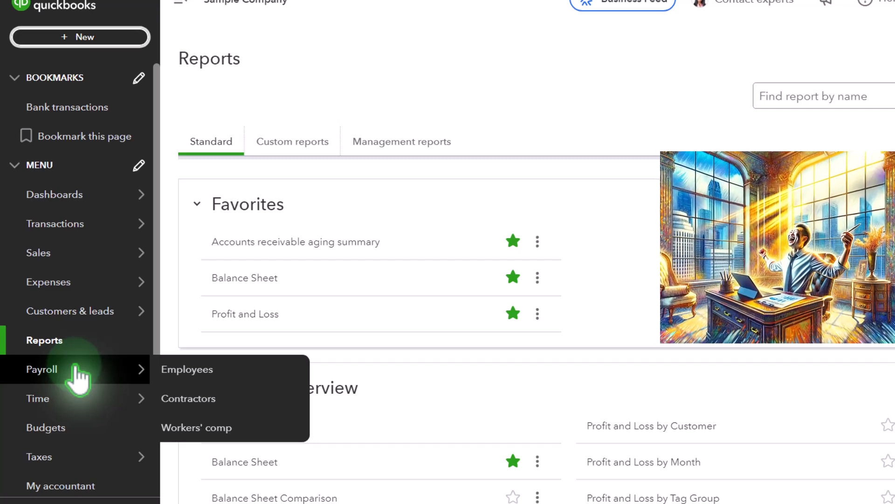
scroll(77, 369, down, 1)
mouse_move(66, 408)
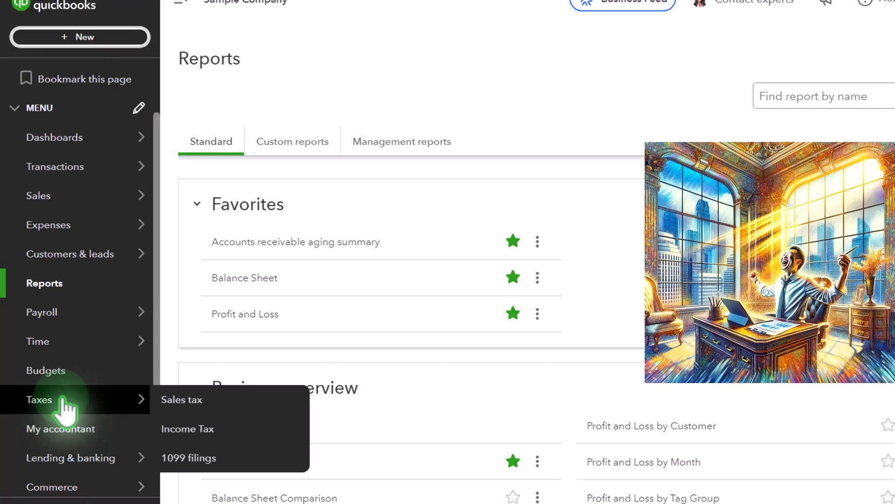
click(62, 400)
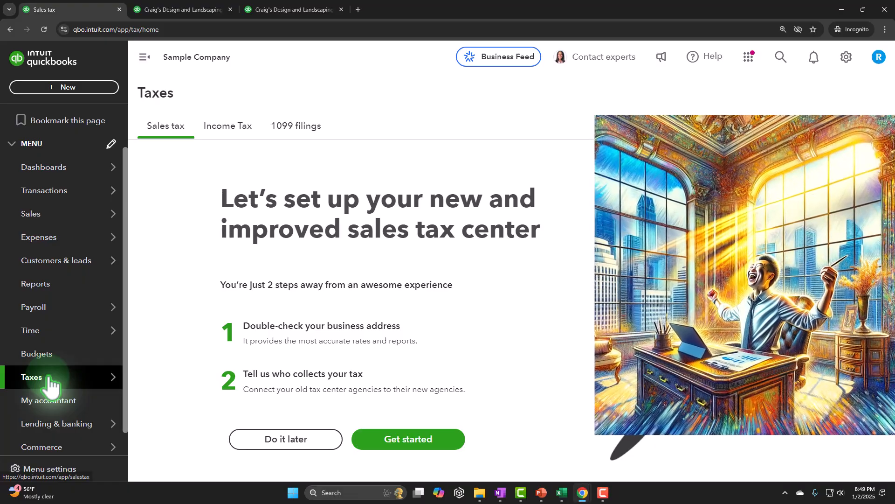
scroll(51, 384, down, 1)
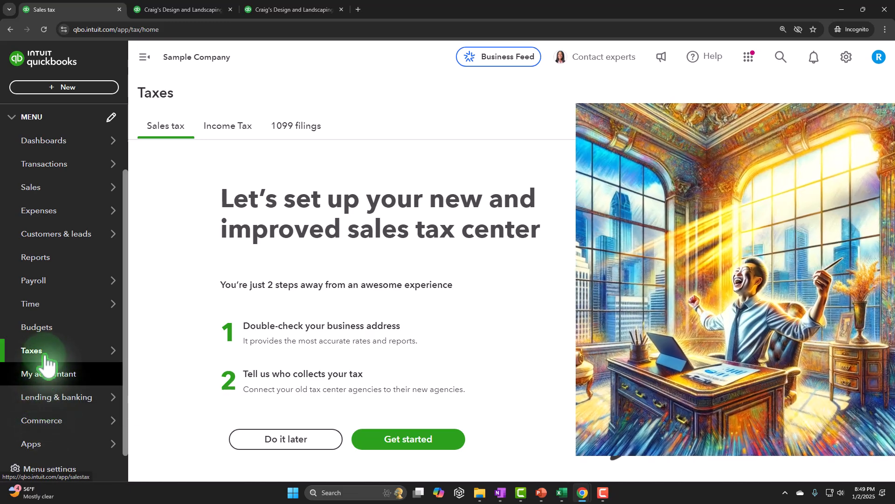
mouse_move(45, 360)
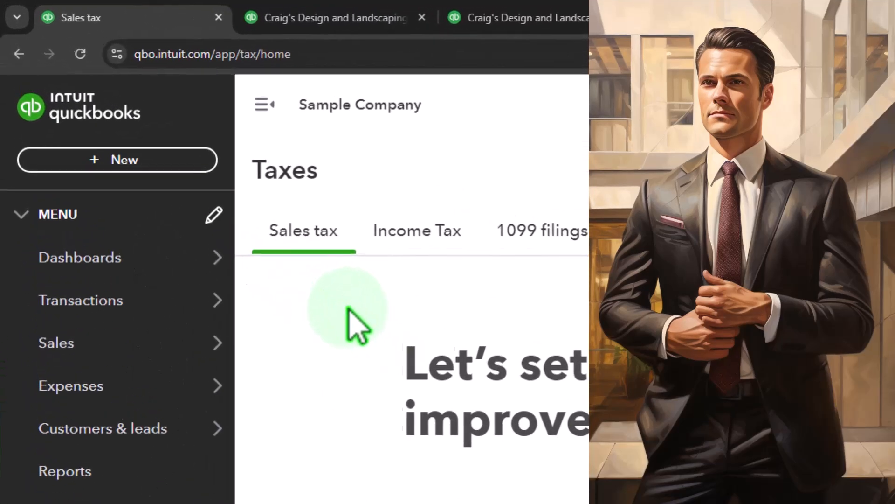
- Look over the new-transaction forms, and open the Products and Services list under Sales to review its items
click(149, 162)
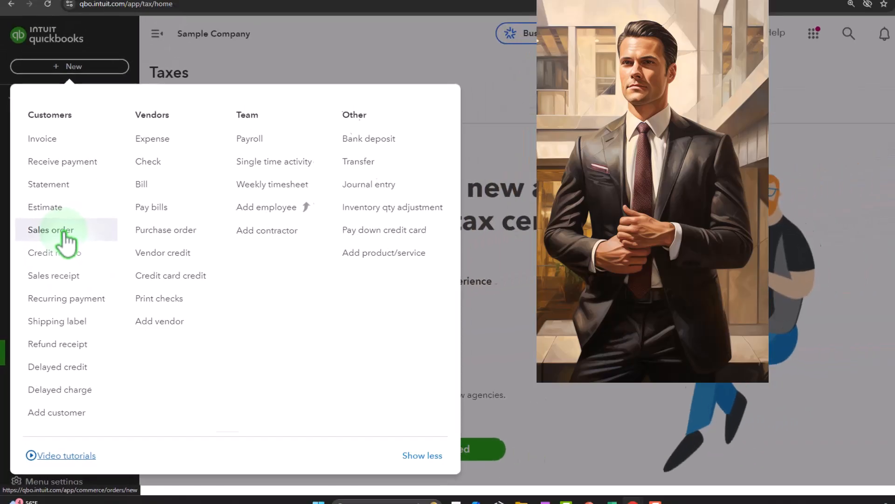
click(468, 178)
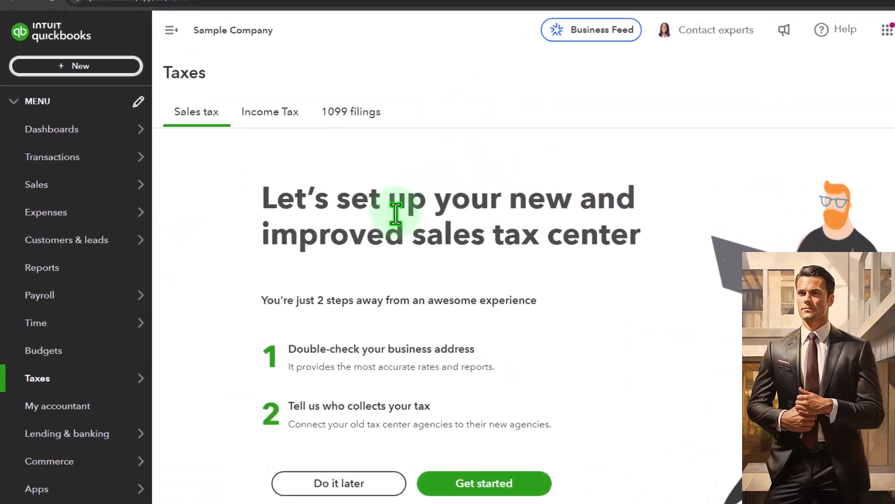
click(41, 189)
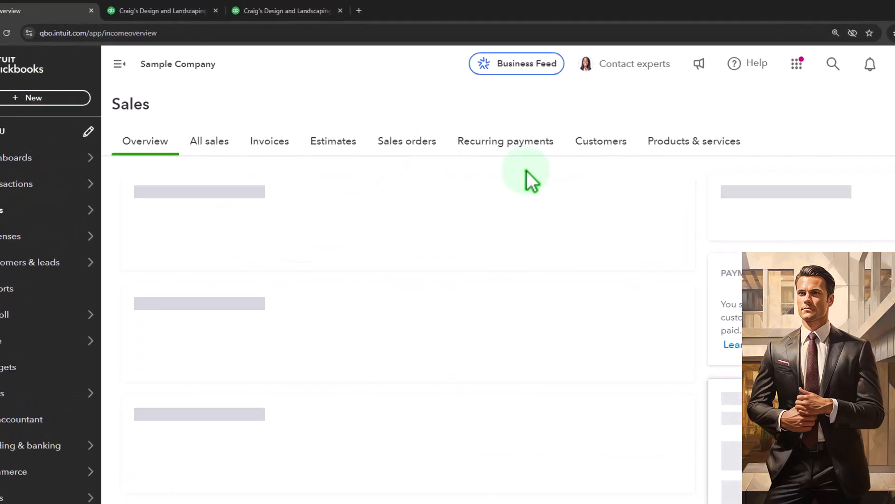
click(681, 141)
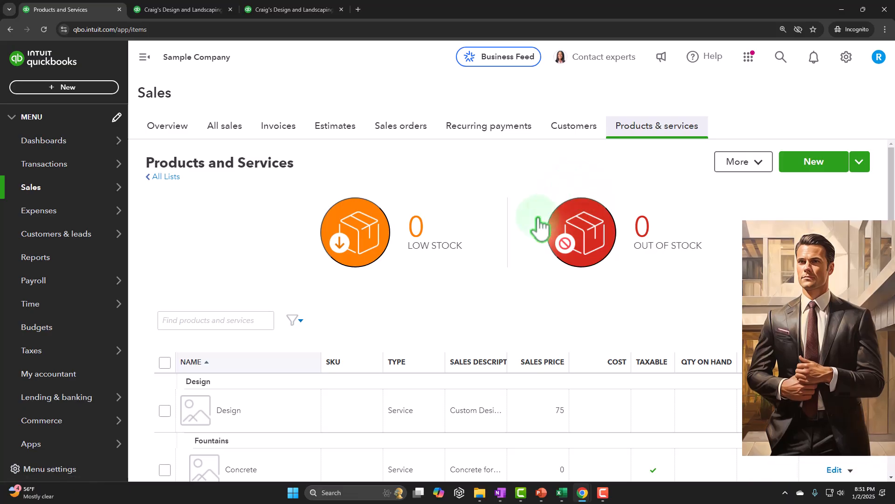
scroll(536, 225, down, 3)
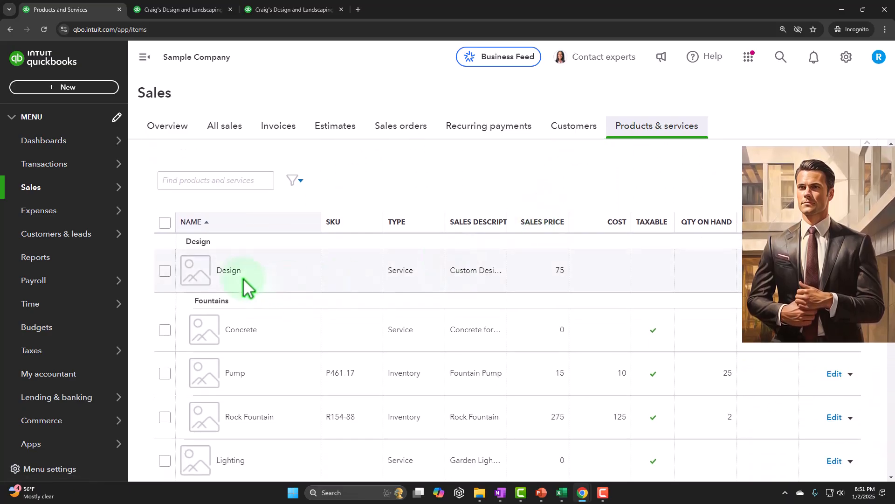
scroll(244, 281, down, 1)
scroll(245, 283, down, 1)
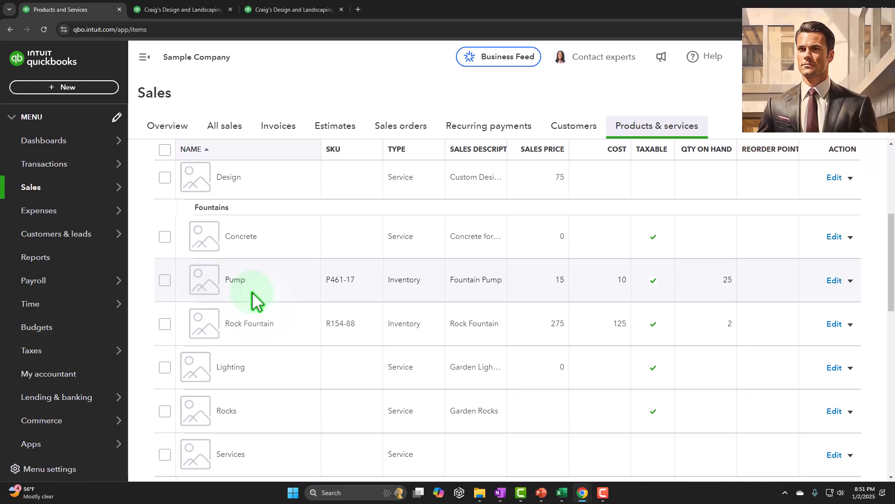
scroll(253, 300, up, 2)
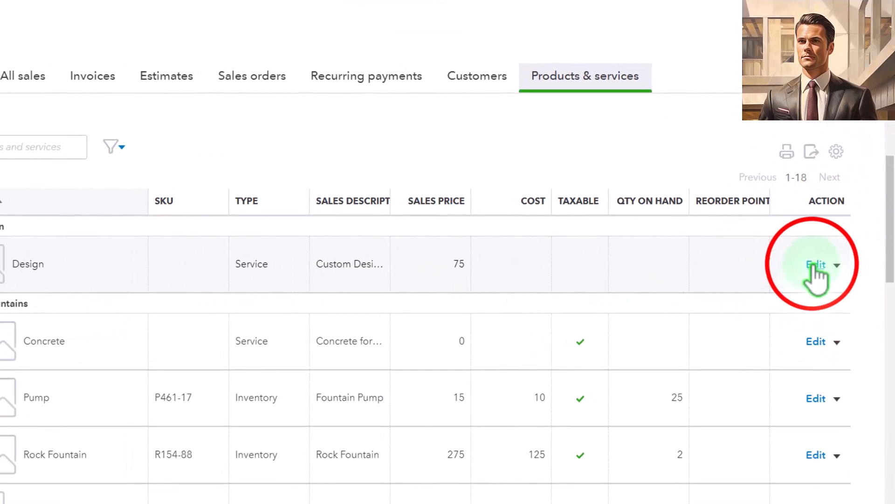
- Open the Design service item, review its price, income account and sales tax settings, and close it without changes
click(815, 264)
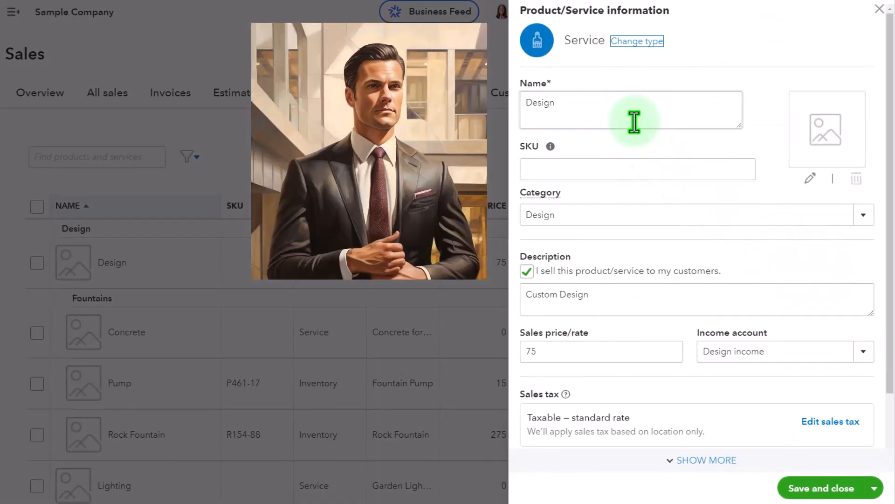
scroll(634, 122, down, 2)
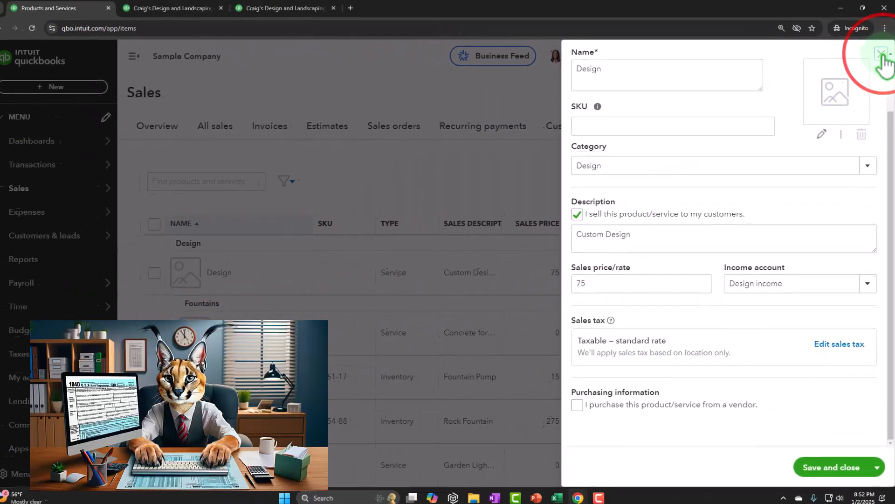
click(881, 54)
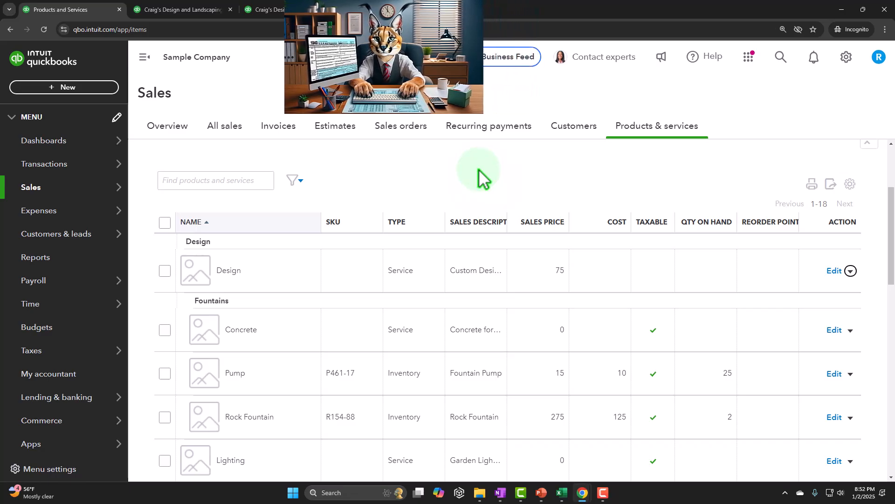
- Open the Customers list under Sales and bring up the Amy's Bird Sanctuary record
mouse_move(56, 187)
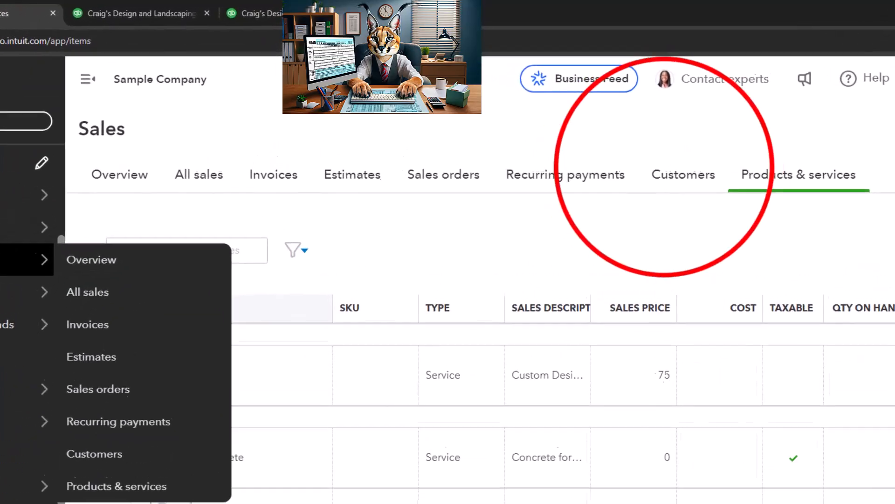
click(679, 172)
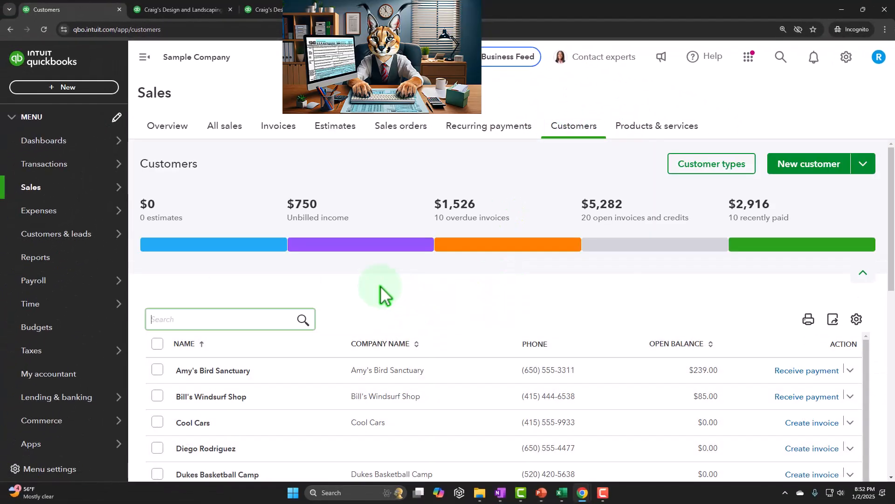
scroll(380, 294, down, 2)
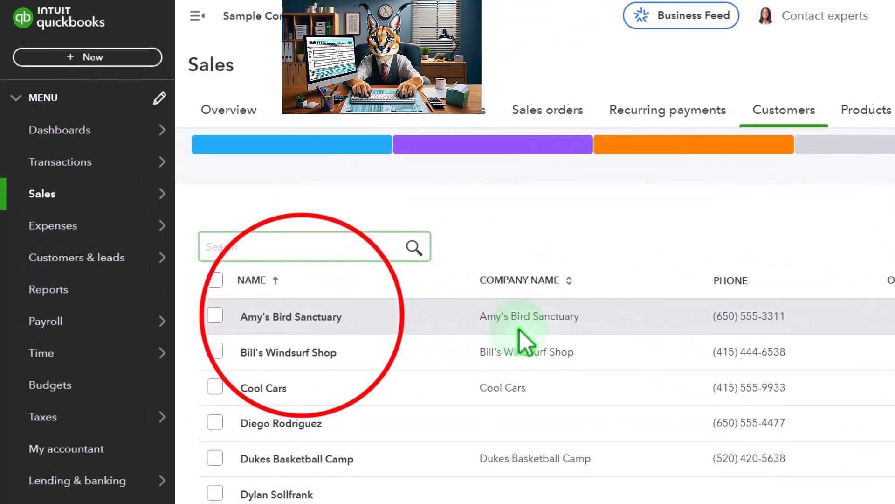
click(294, 317)
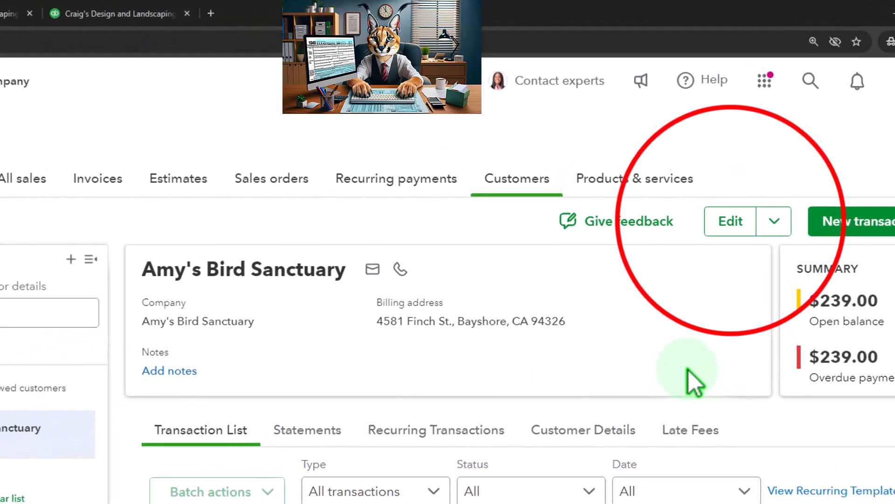
- Open the Amy's Bird Sanctuary customer details for editing and review the default tax code options under Taxes
click(731, 208)
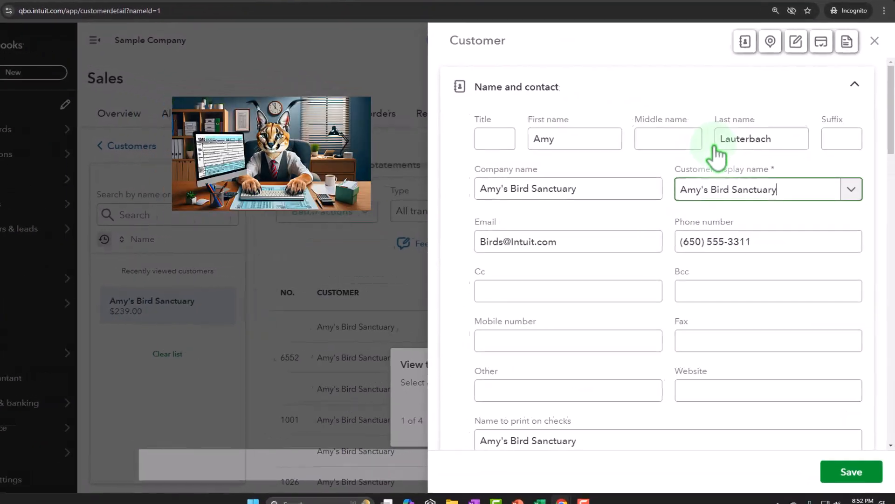
scroll(693, 195, down, 15)
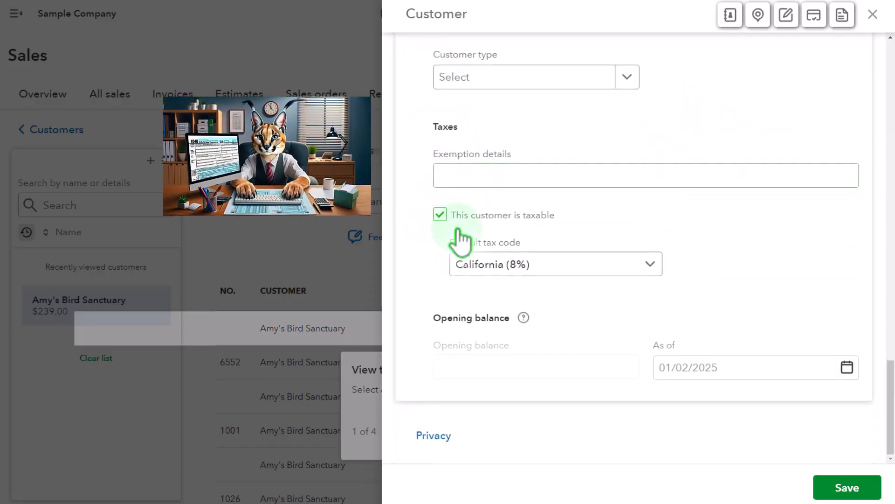
click(646, 265)
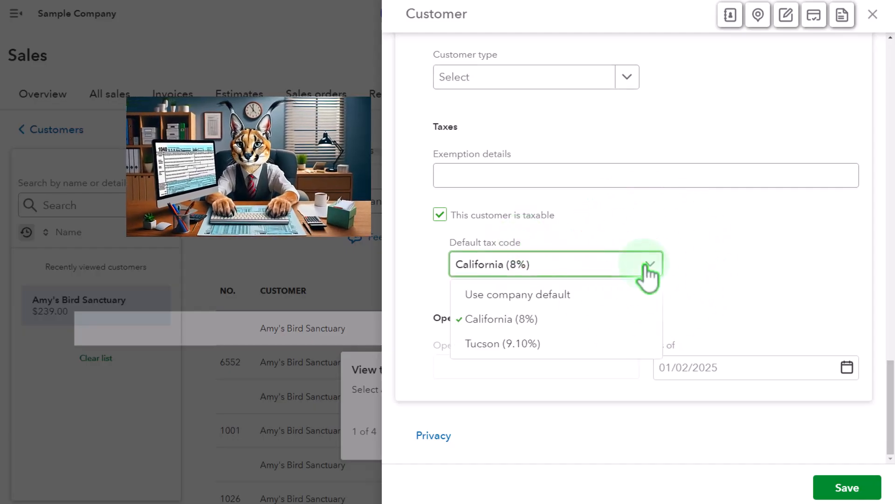
click(719, 280)
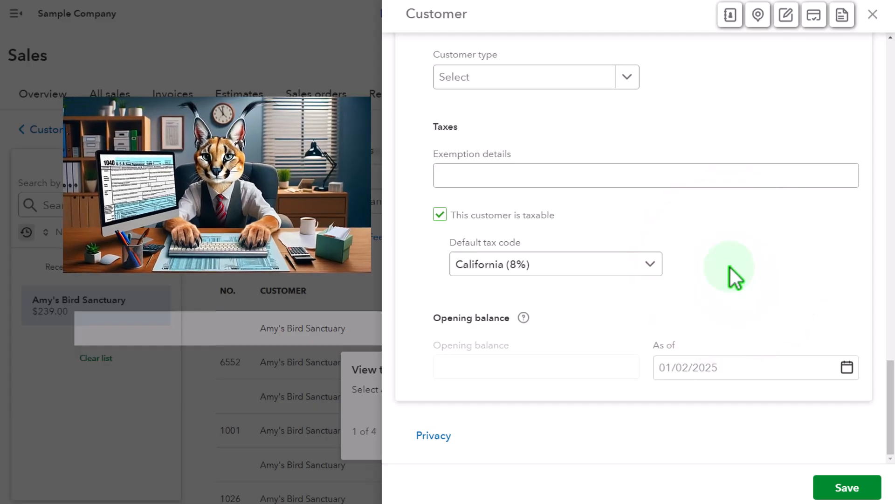
- Try marking Amy's Bird Sanctuary as not taxable, and leave the customer details without saving
click(447, 216)
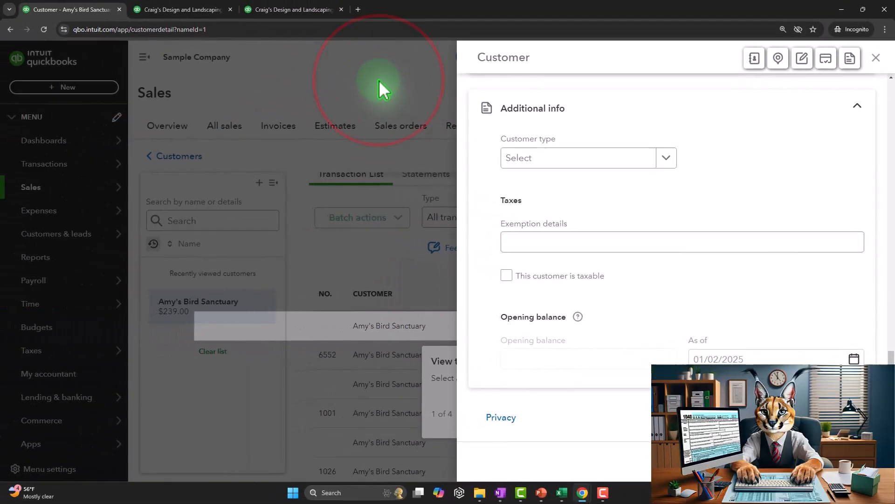
click(873, 15)
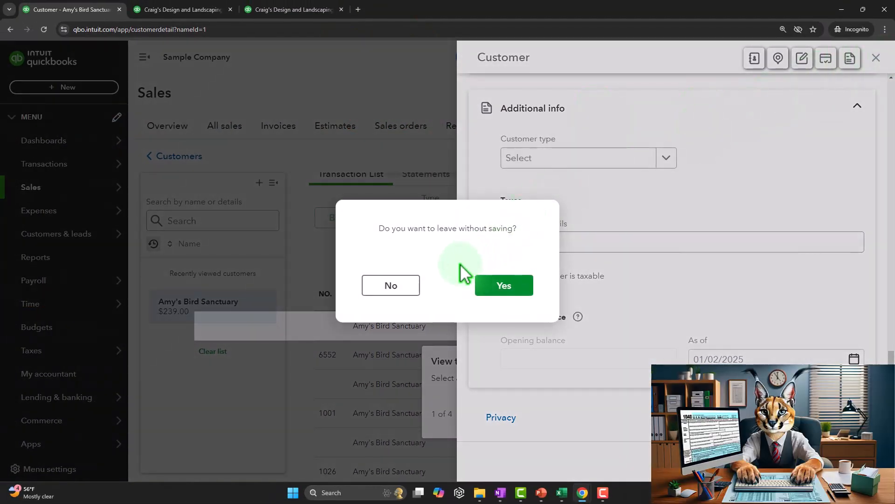
click(513, 286)
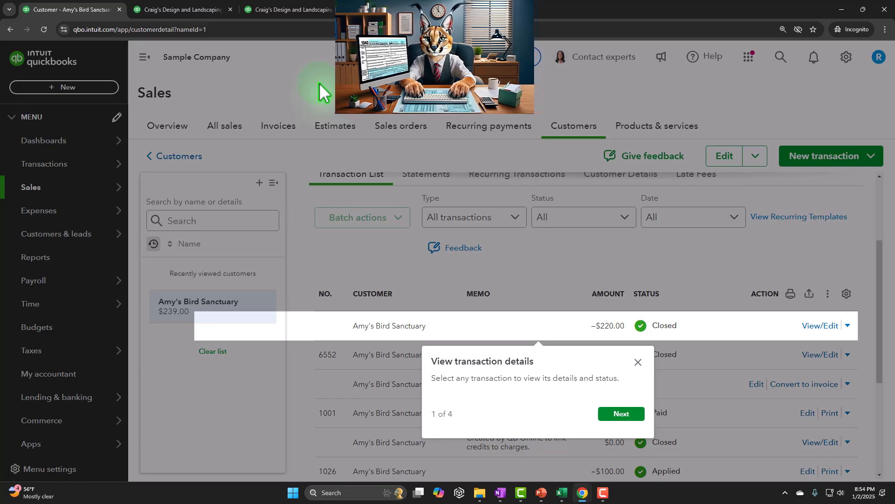
- Dismiss the transaction details tour tip on the Amy's Bird Sanctuary page
click(298, 68)
click(297, 69)
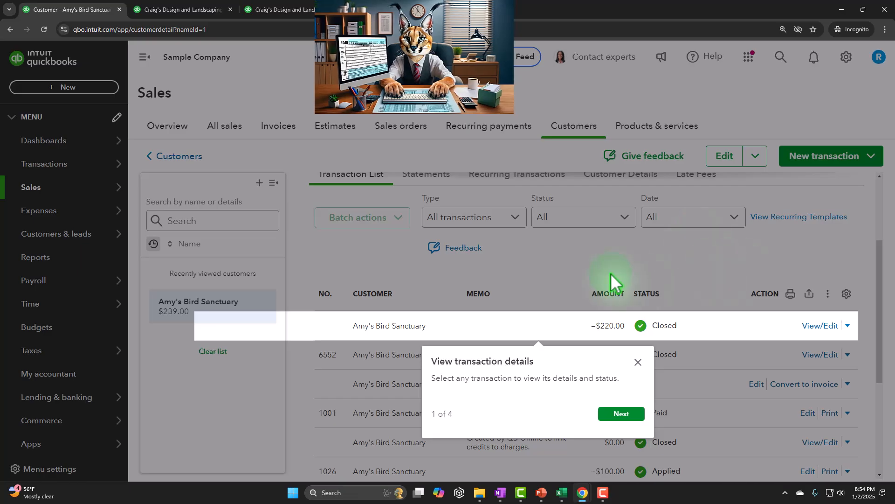
click(638, 361)
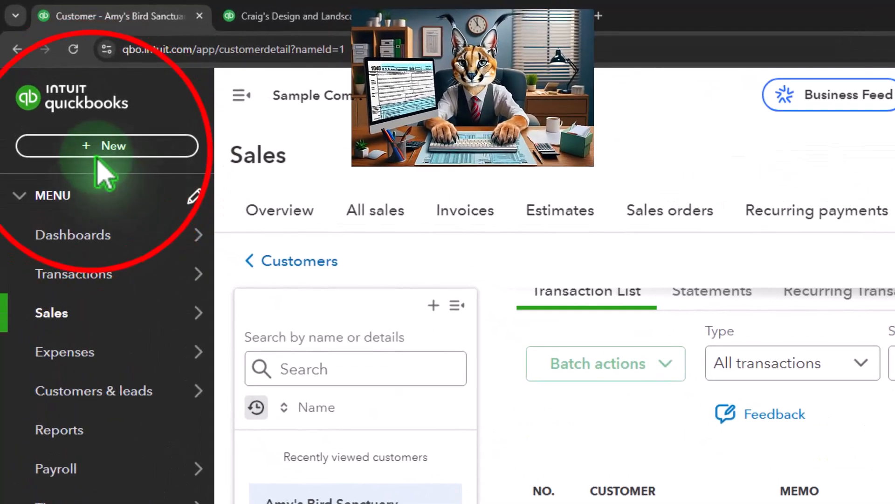
- Start a new invoice and add Customer 1 as a new customer on it, leaving the customer email blank
click(91, 147)
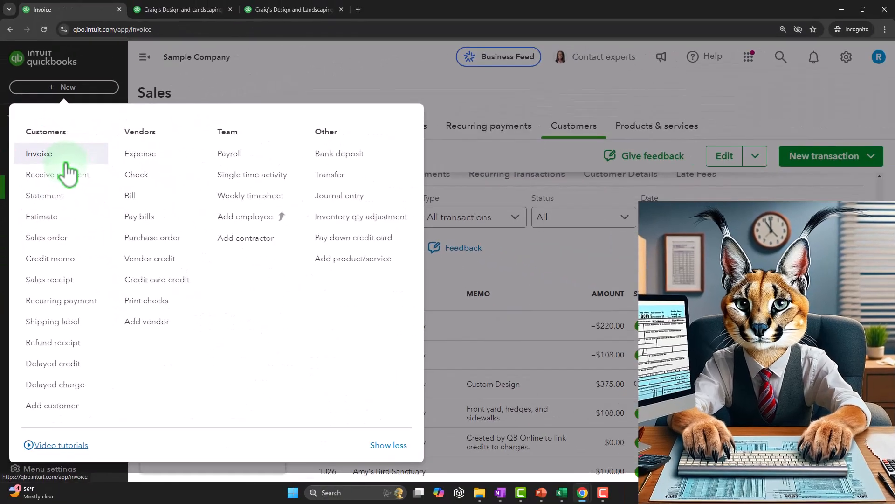
click(142, 203)
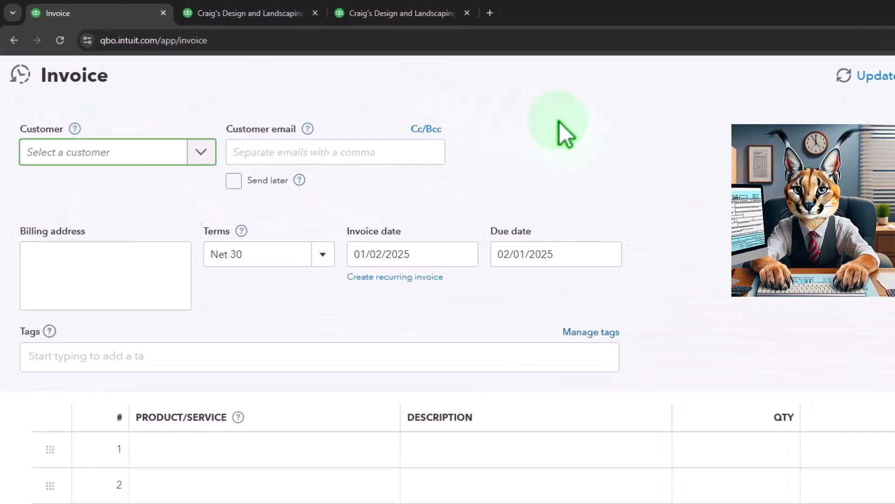
text(Customer 1)
key(Return)
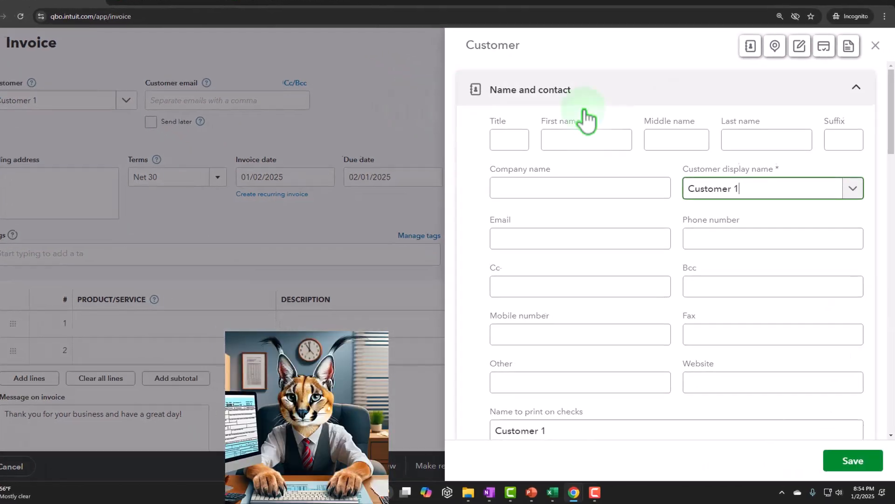
click(854, 461)
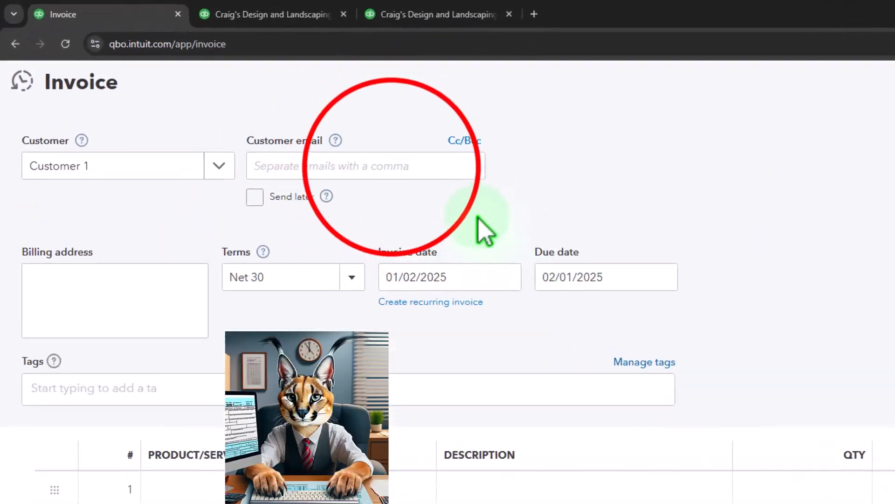
click(391, 167)
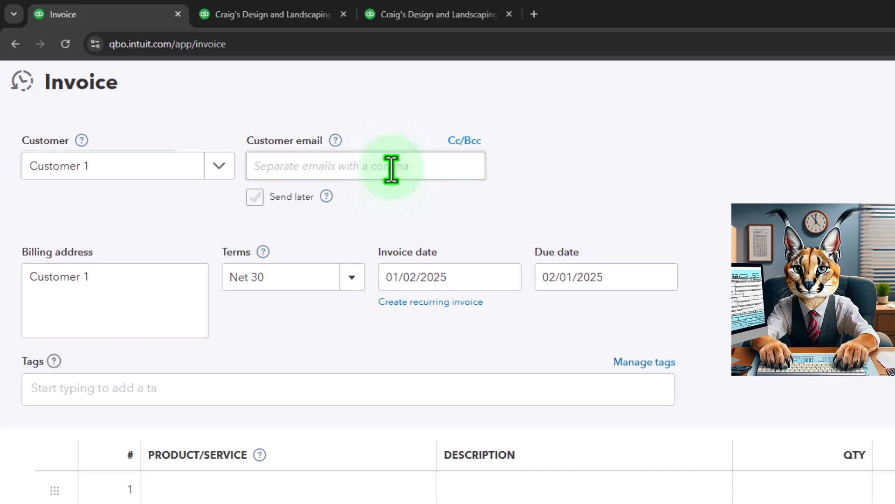
key(Tab)
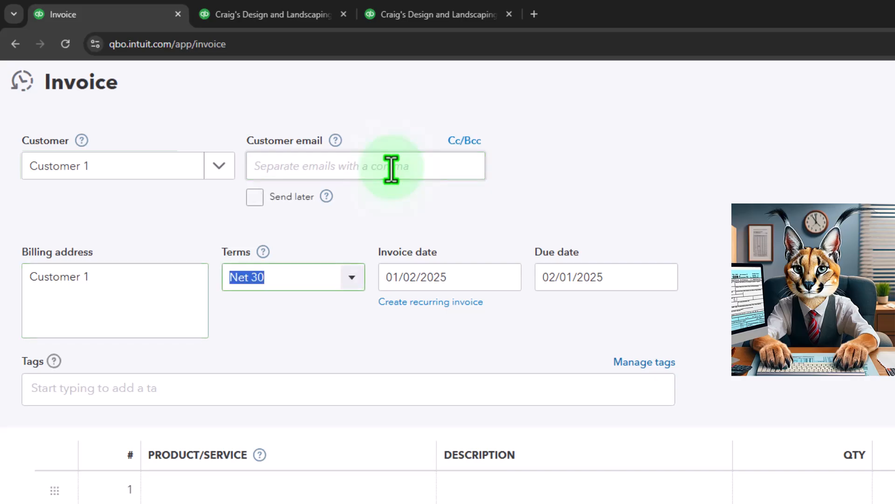
- Keep the default invoice terms and dates, and add Item 1 as a new inventory product on the first line
key(Tab)
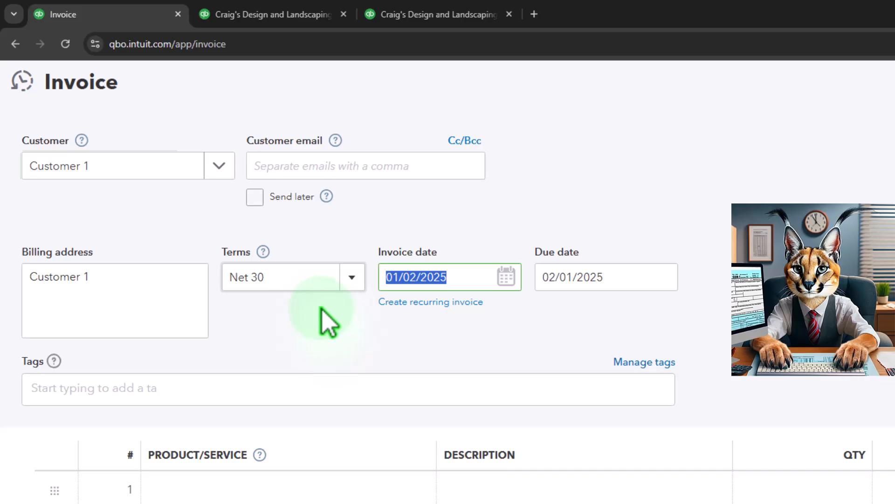
key(Tab)
key(Tab)
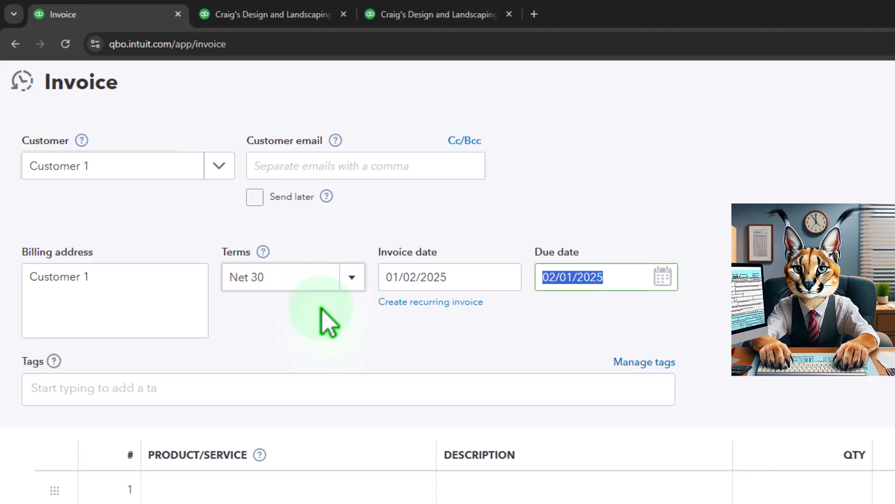
scroll(329, 322, down, 3)
click(231, 282)
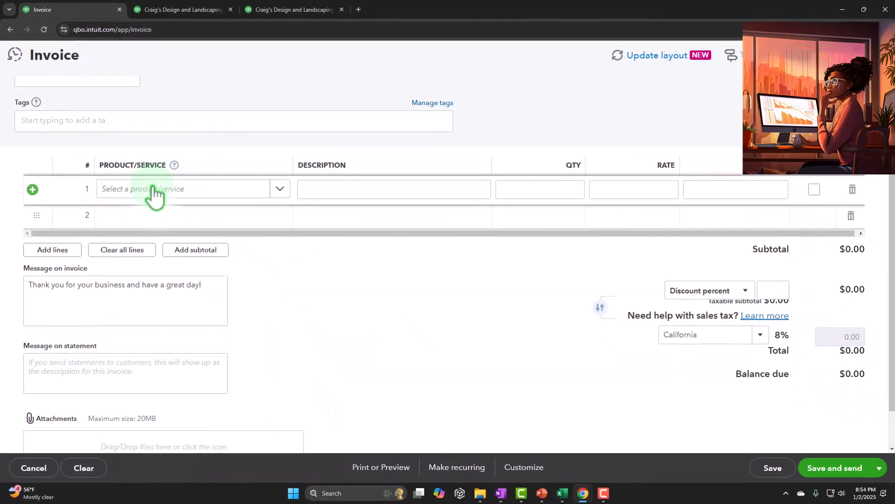
click(280, 189)
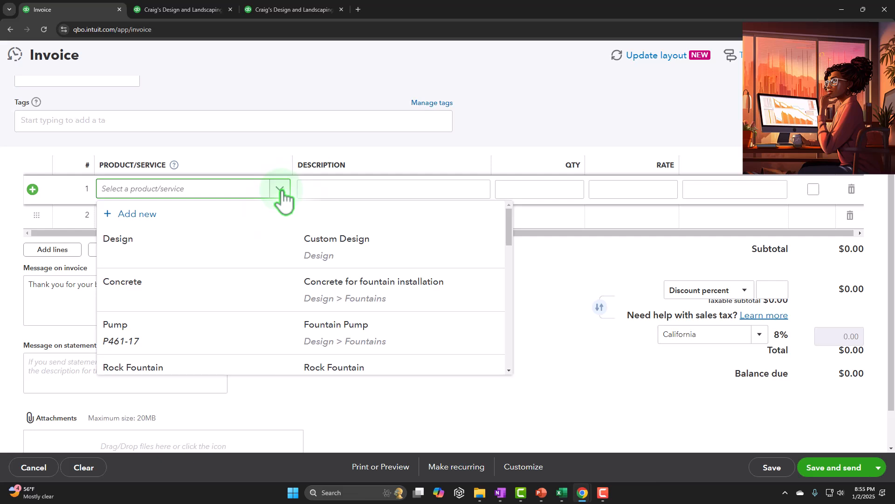
click(244, 189)
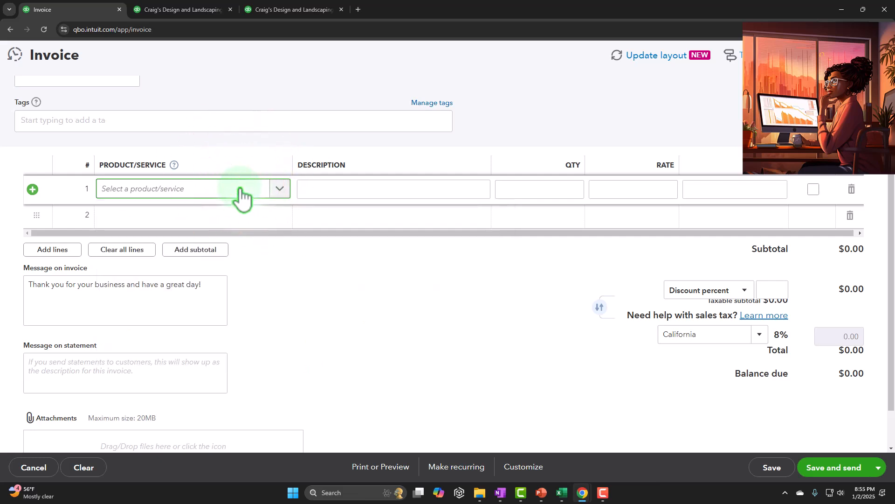
click(242, 189)
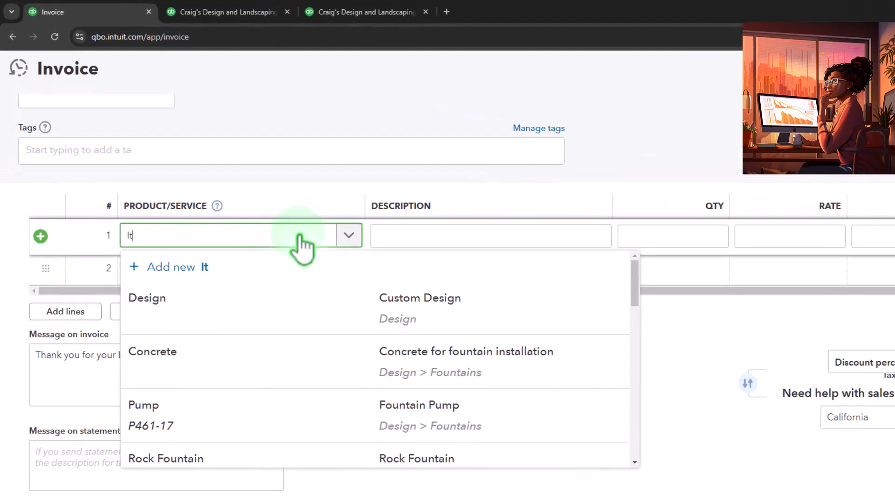
text(Item )
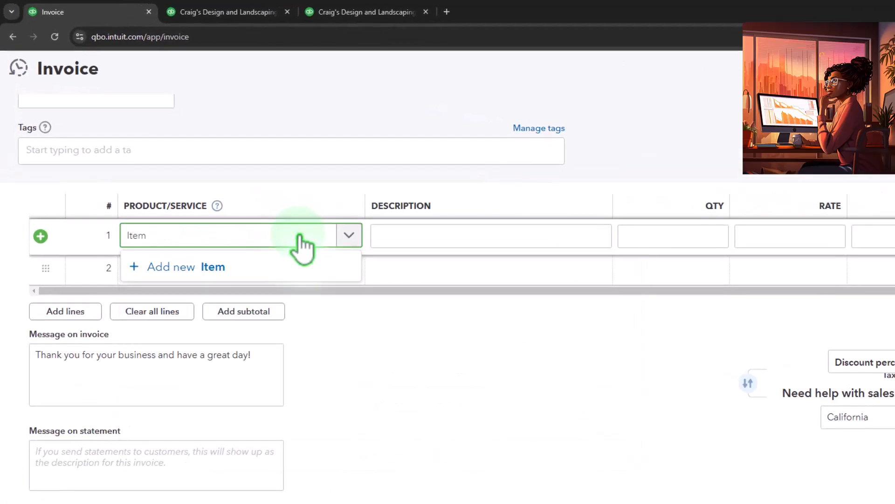
text(1)
key(Tab)
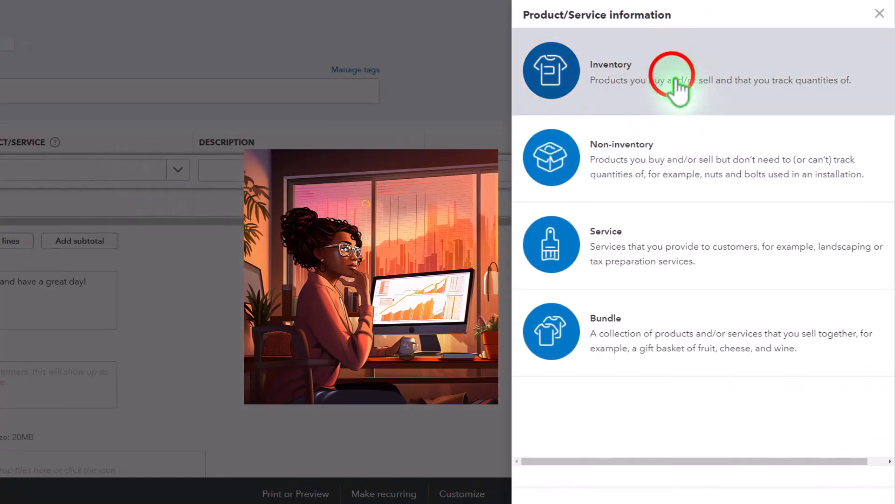
click(679, 90)
- Give Item 1 an initial quantity on hand of 10 as of 01/01/2025 and a reorder point of 0
click(621, 107)
drag(621, 106, 507, 107)
key(ctrl+c)
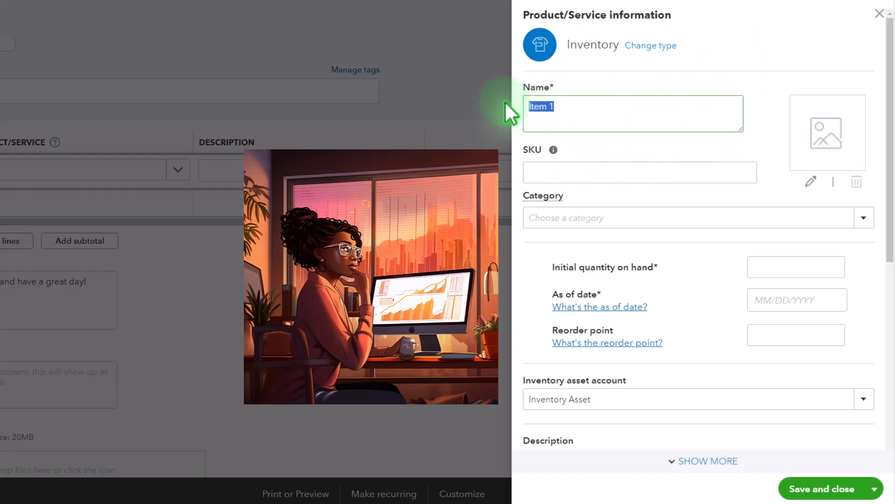
scroll(742, 201, down, 1)
click(788, 215)
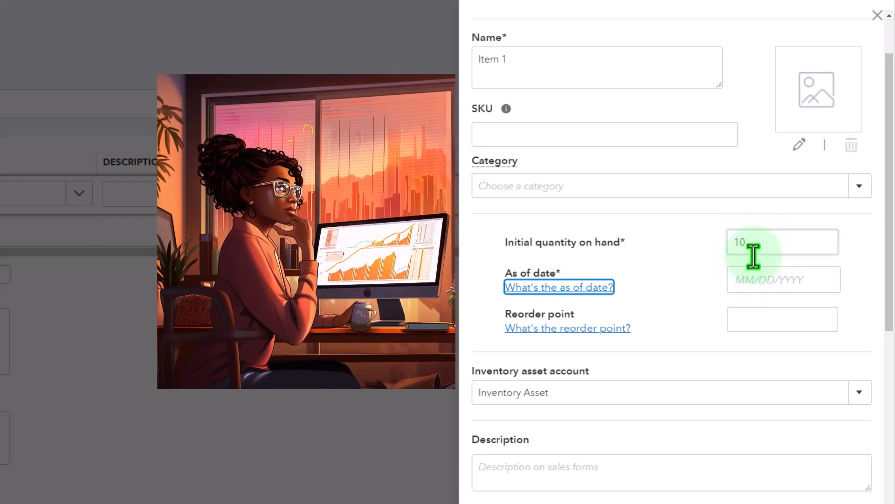
click(748, 275)
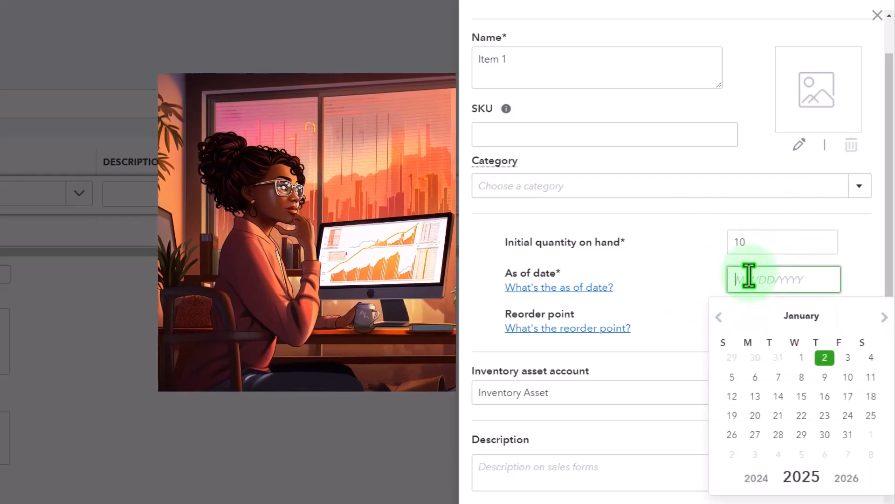
click(802, 357)
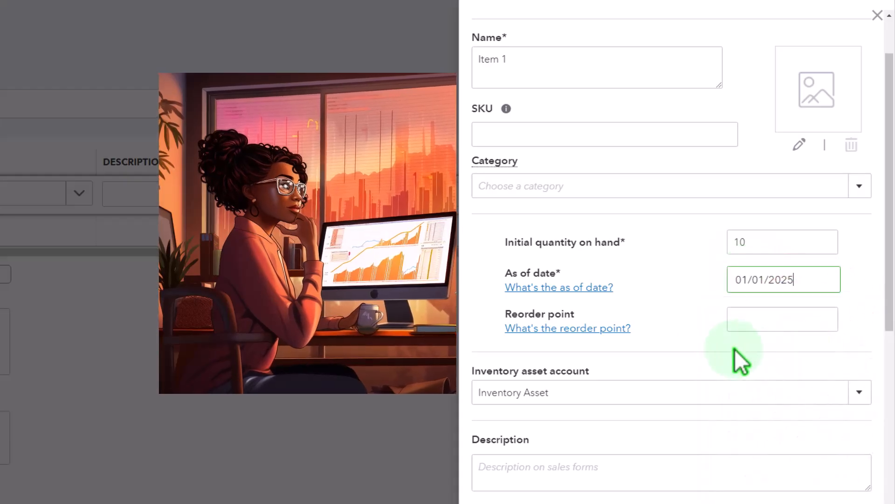
click(756, 322)
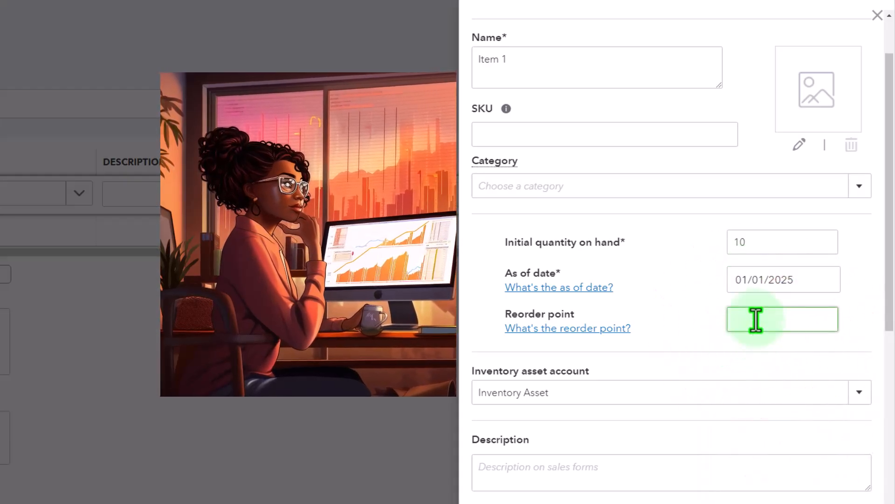
text(0)
key(Tab)
- Enter Item 1 as the sales description and set the sales price to 100, keeping the default asset and income accounts
scroll(617, 318, down, 3)
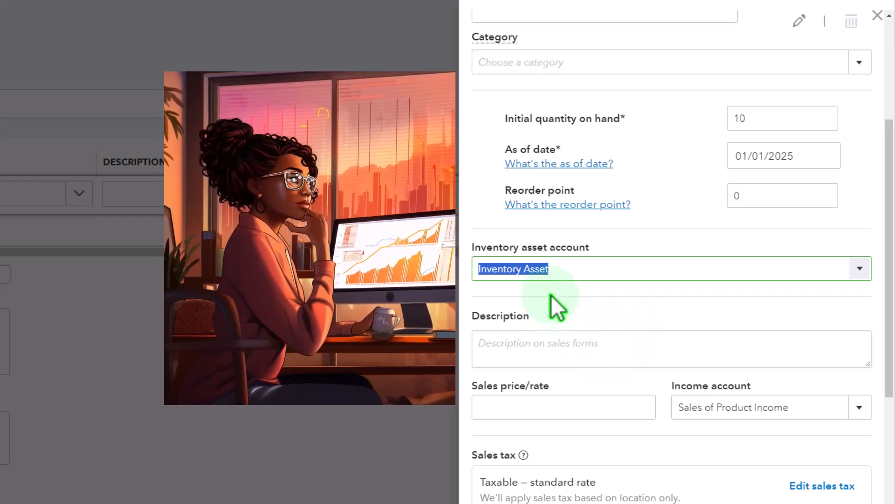
scroll(551, 296, down, 1)
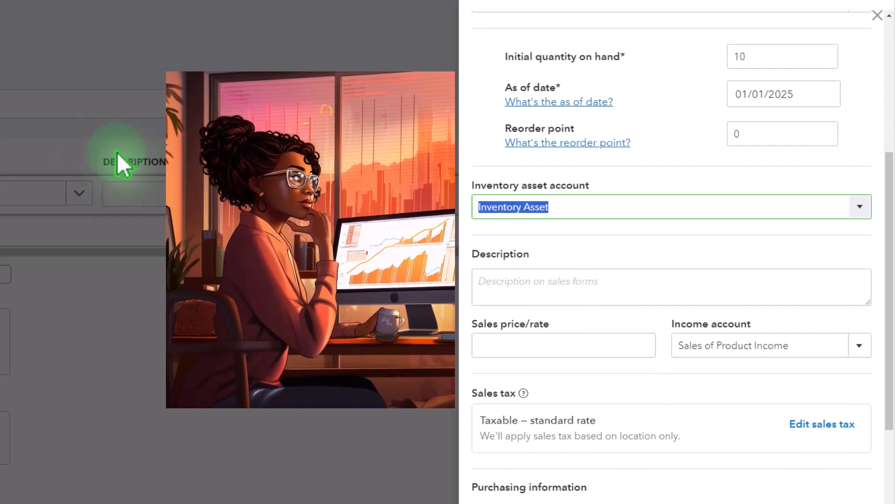
click(545, 281)
text(Item 1)
scroll(555, 294, down, 2)
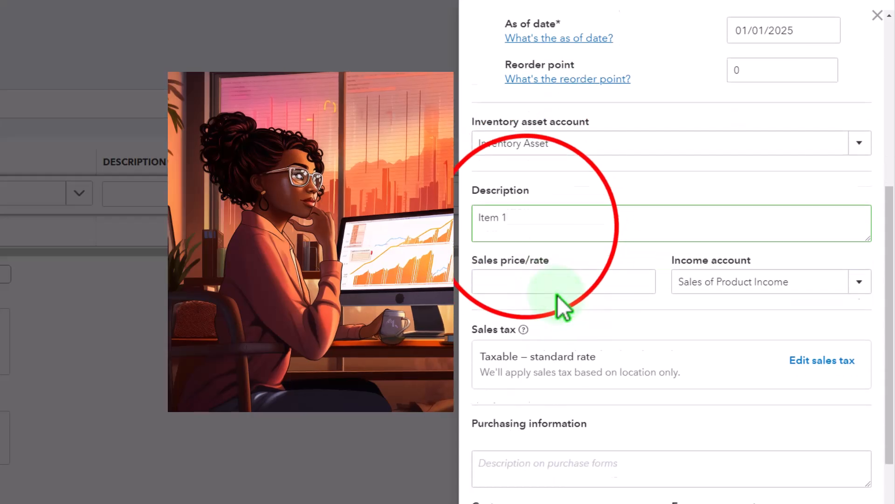
click(525, 223)
text(100)
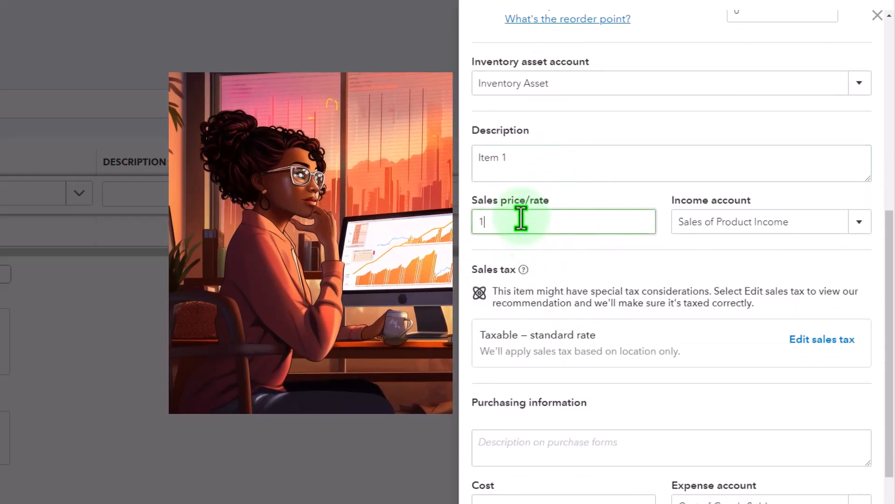
key(Tab)
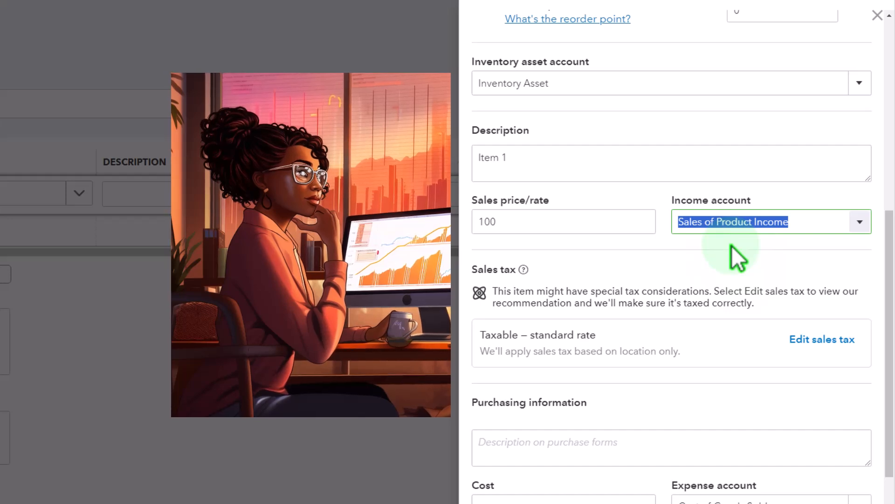
- Review the sales tax category options for Item 1 and keep it taxable based on location only
scroll(731, 246, down, 1)
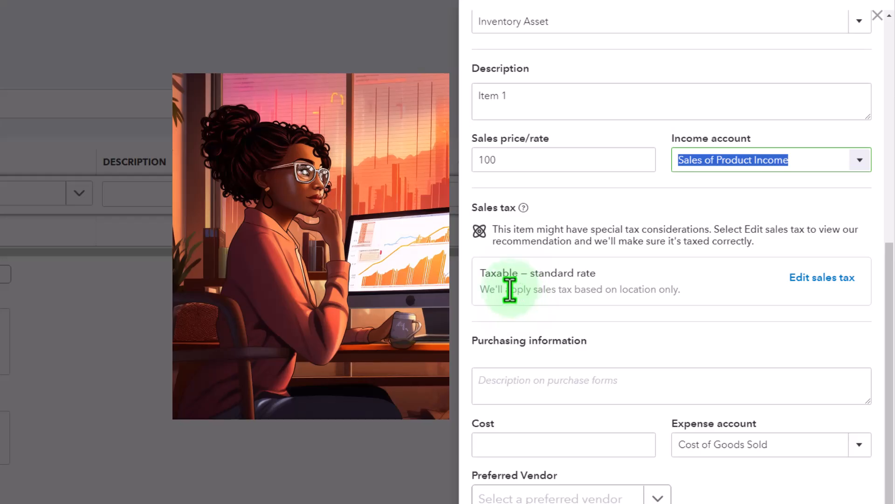
click(809, 281)
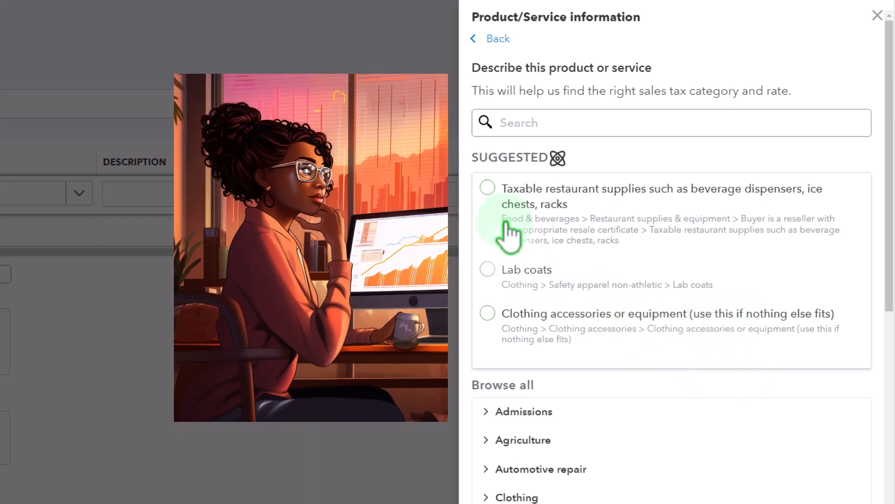
click(617, 379)
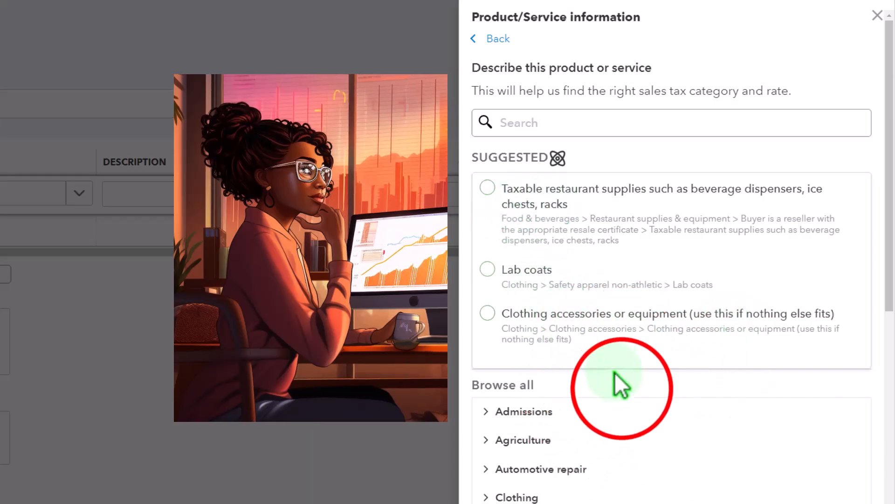
scroll(650, 273, down, 1)
scroll(651, 273, down, 8)
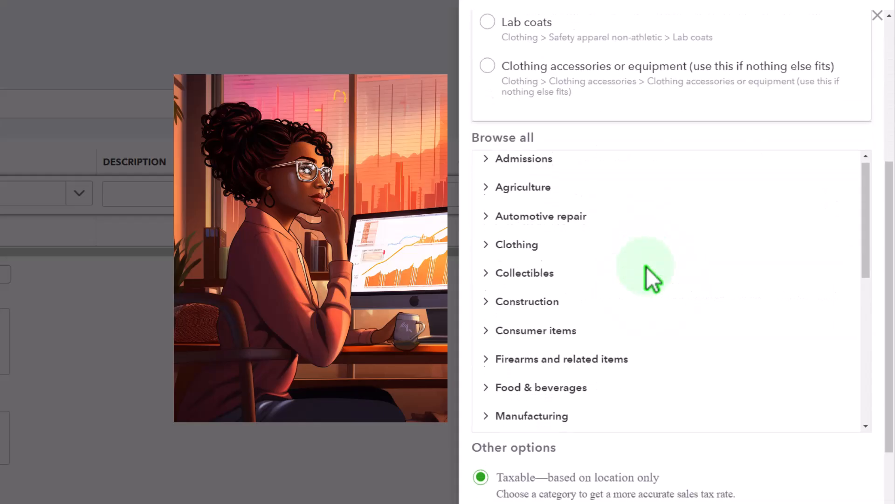
scroll(646, 471, down, 1)
scroll(646, 471, down, 2)
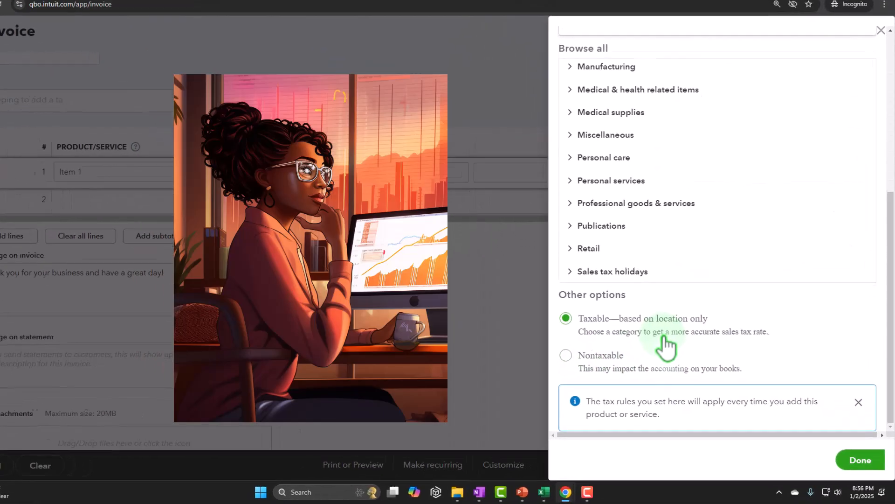
click(863, 462)
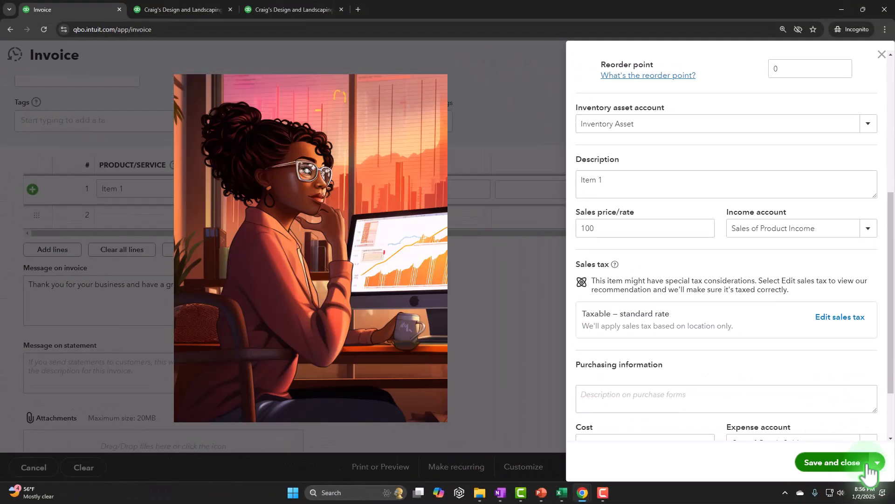
- Set Item 1's cost to 75, fill the purchase description with Item 1, and save the inventory item
scroll(745, 321, down, 1)
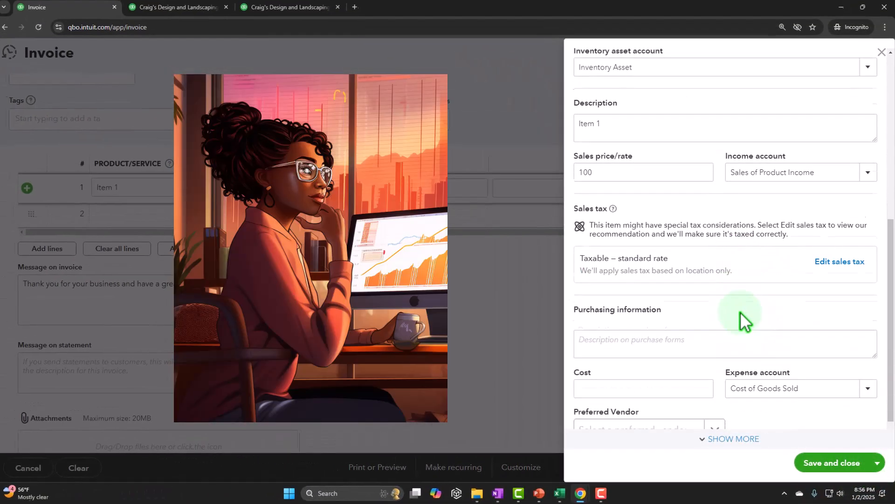
scroll(744, 324, down, 1)
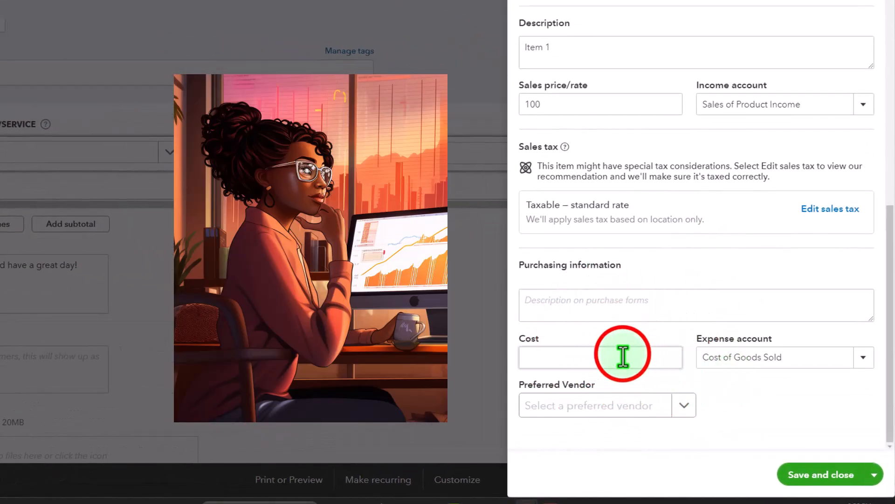
click(623, 357)
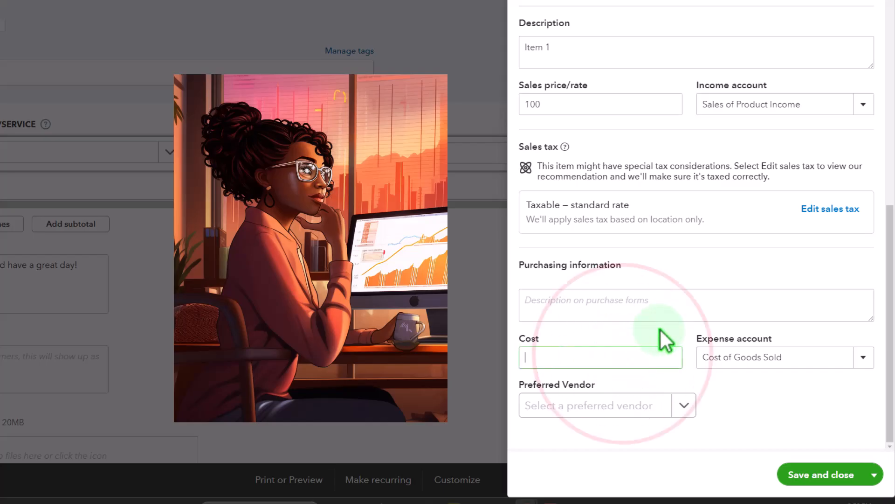
text(75)
click(590, 304)
key(ctrl+v)
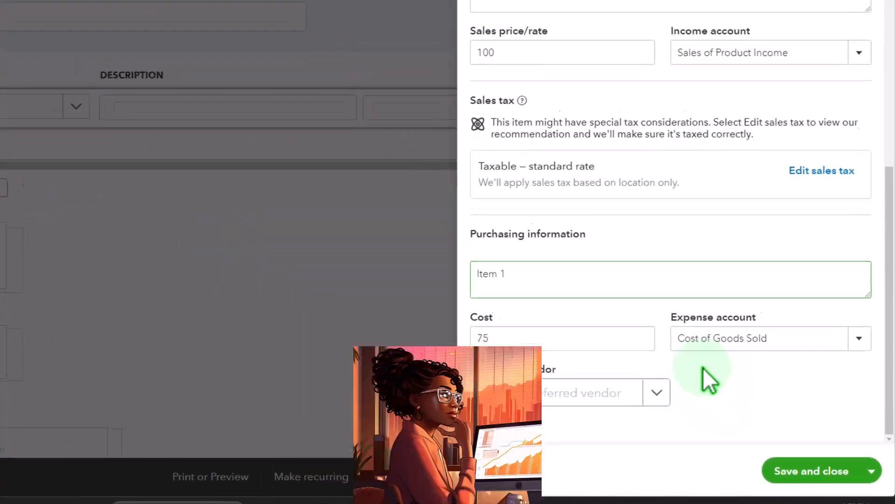
click(826, 478)
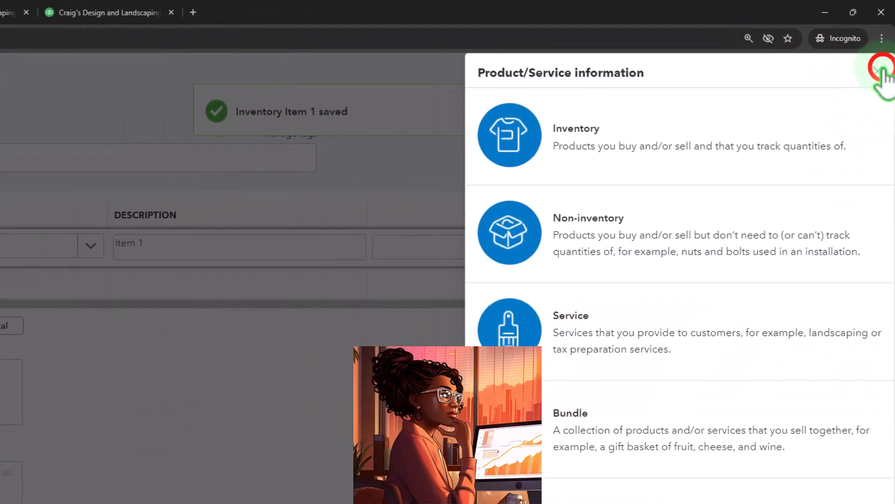
- Dismiss the reopened product type selection, keeping Item 1 on the first invoice line
click(875, 81)
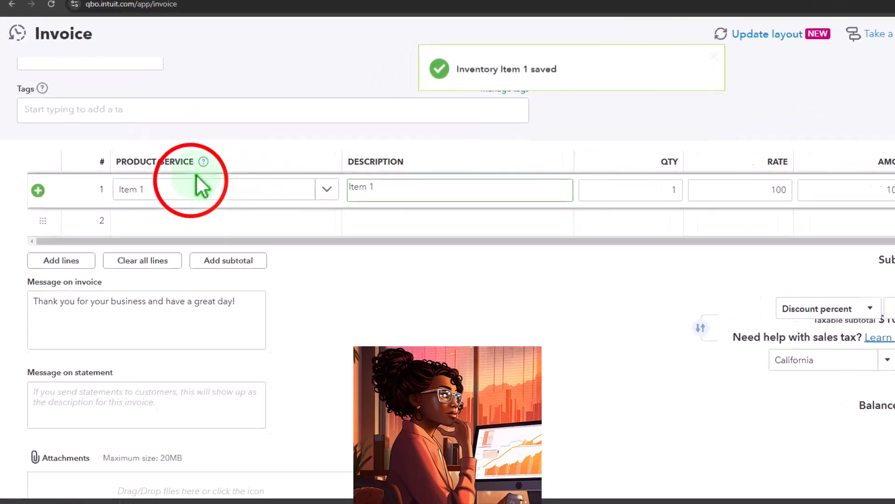
click(194, 182)
click(224, 182)
key(Tab)
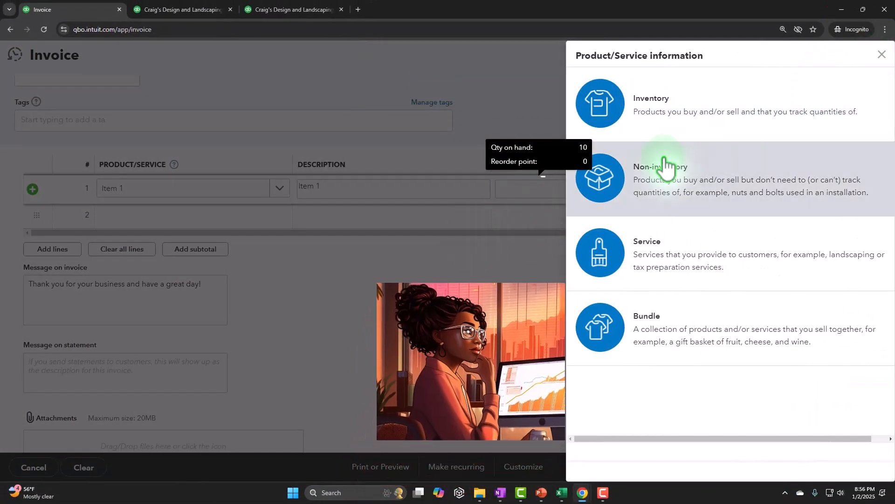
click(881, 54)
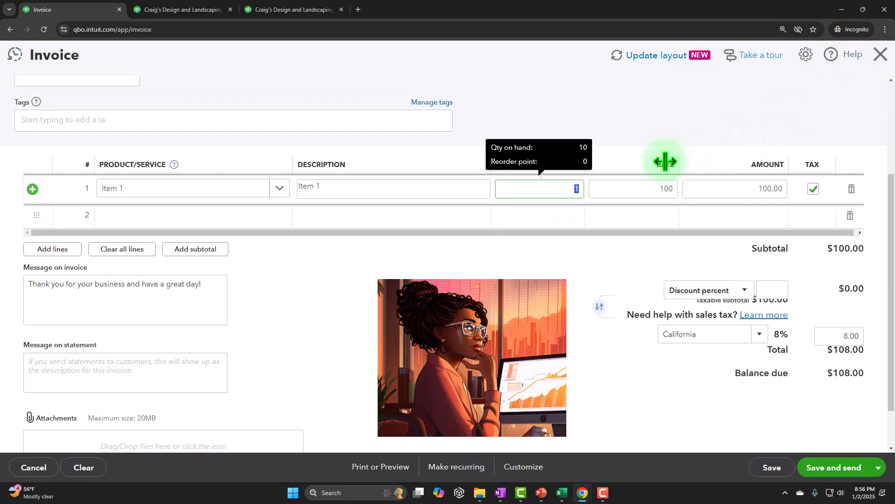
- Set the quantity of Item 1 to 2 at the default rate, and review the invoice's sales tax and total
click(625, 186)
click(559, 194)
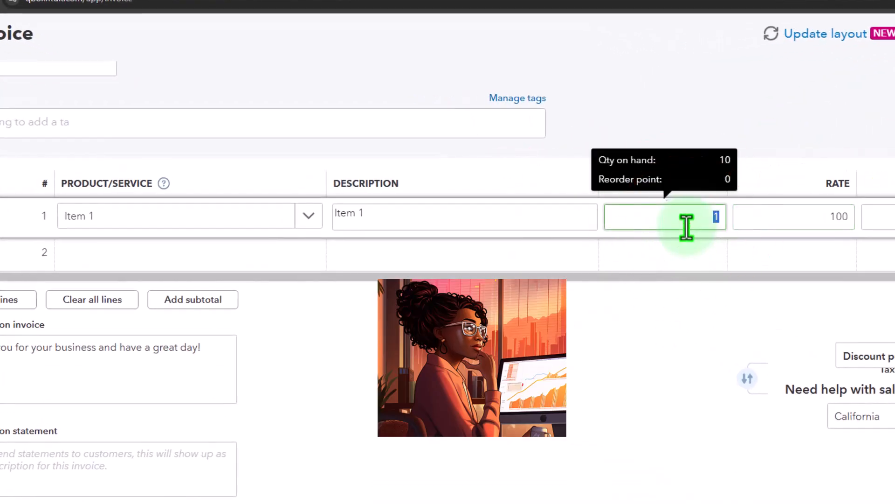
text(2)
key(Tab)
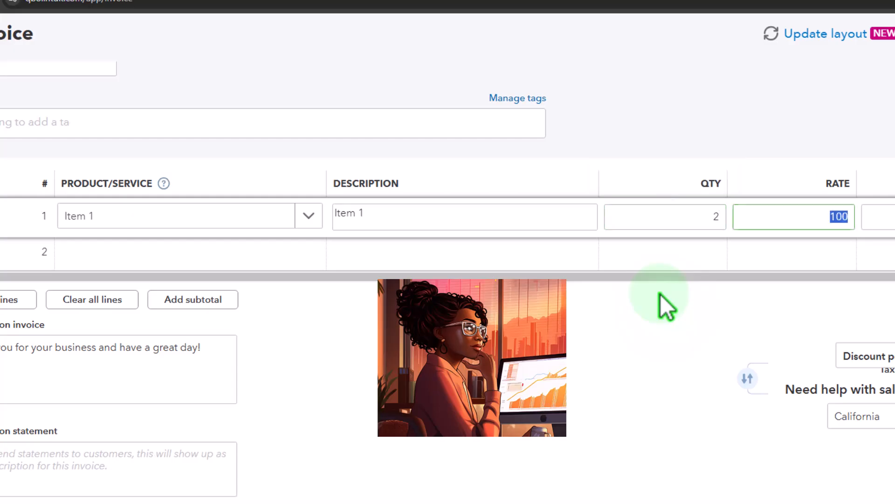
key(Tab)
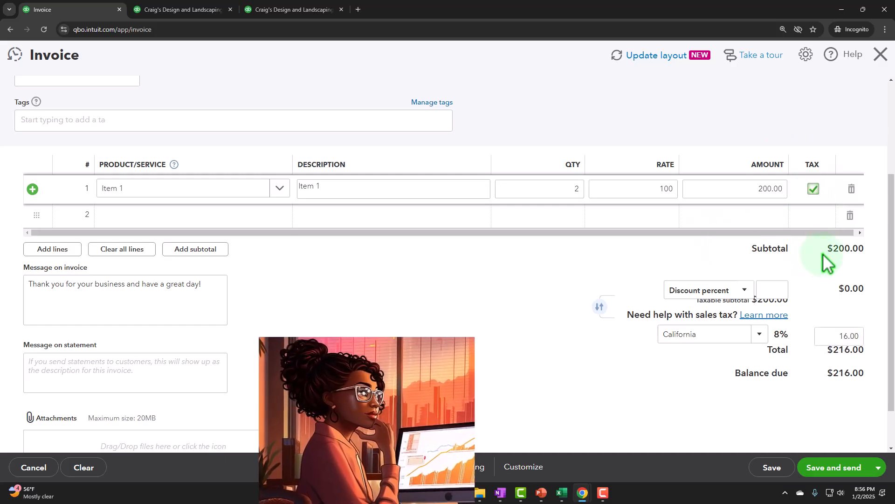
scroll(822, 253, down, 1)
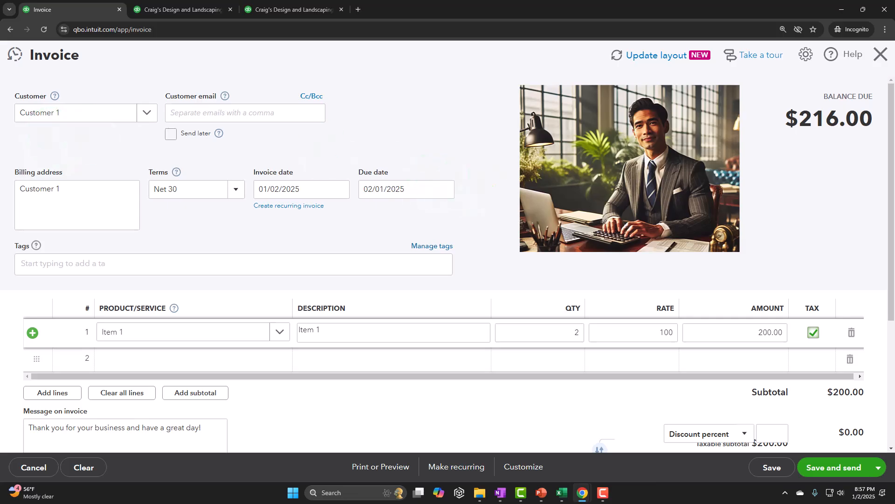
- Check the sales tax amount on Customer 1's invoice, and save and close the invoice
scroll(607, 264, down, 4)
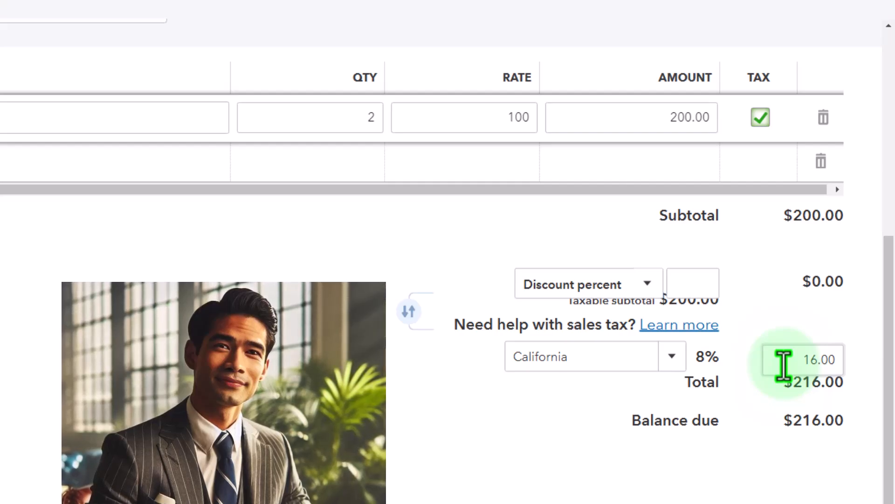
click(783, 365)
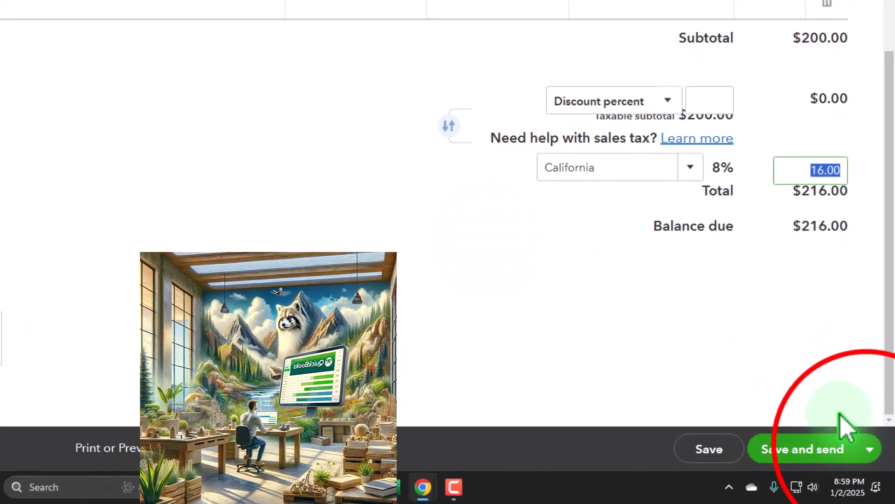
click(870, 449)
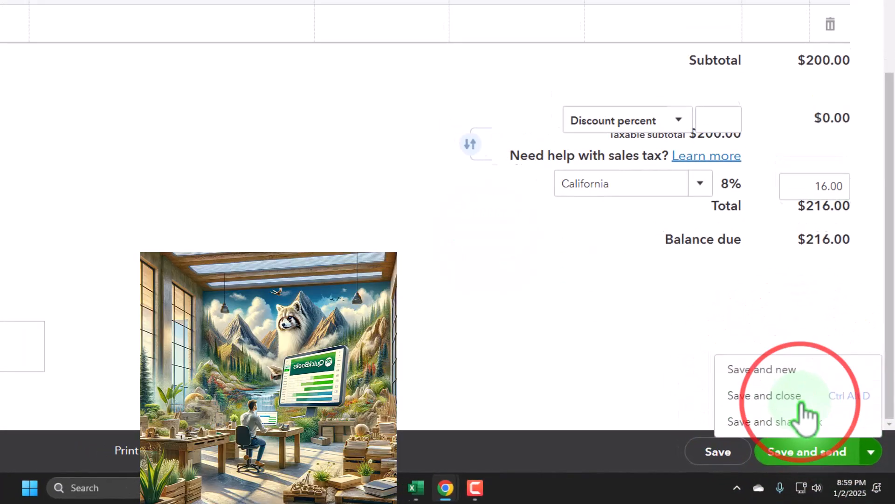
click(801, 404)
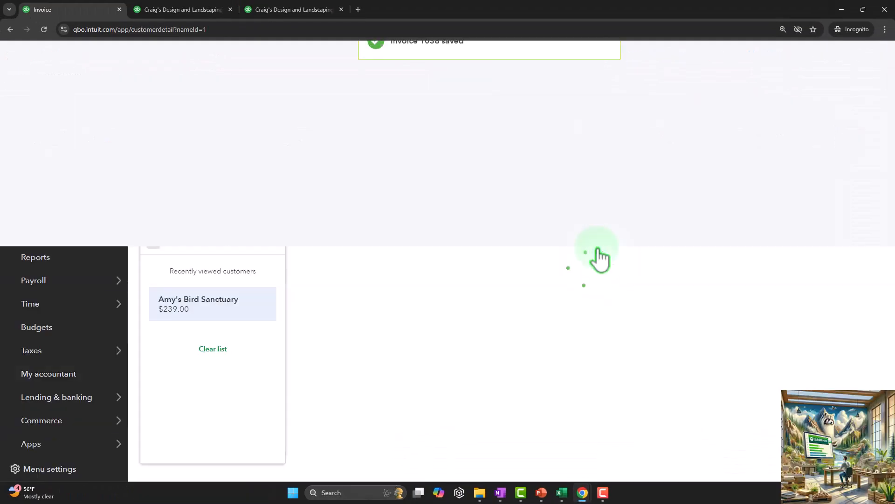
- Switch to the Balance Sheet report, rerun it, and review its asset and liability accounts for 2024 and 2025
click(182, 9)
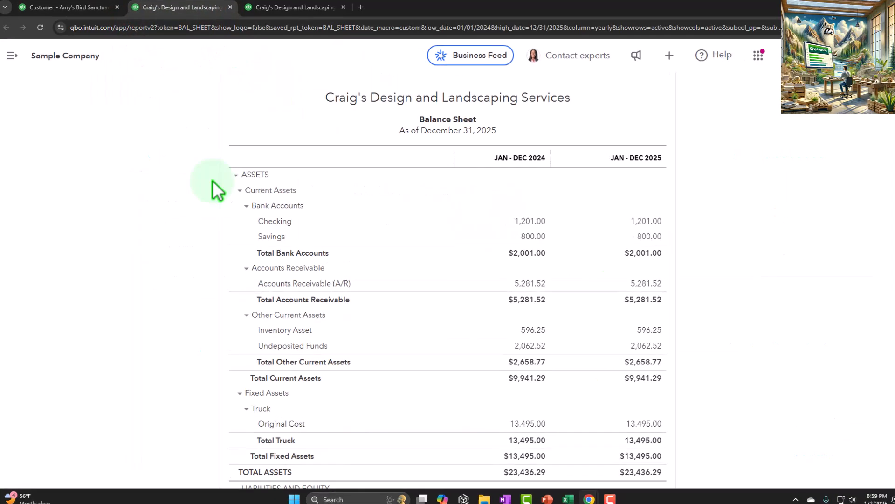
scroll(259, 301, up, 4)
click(558, 186)
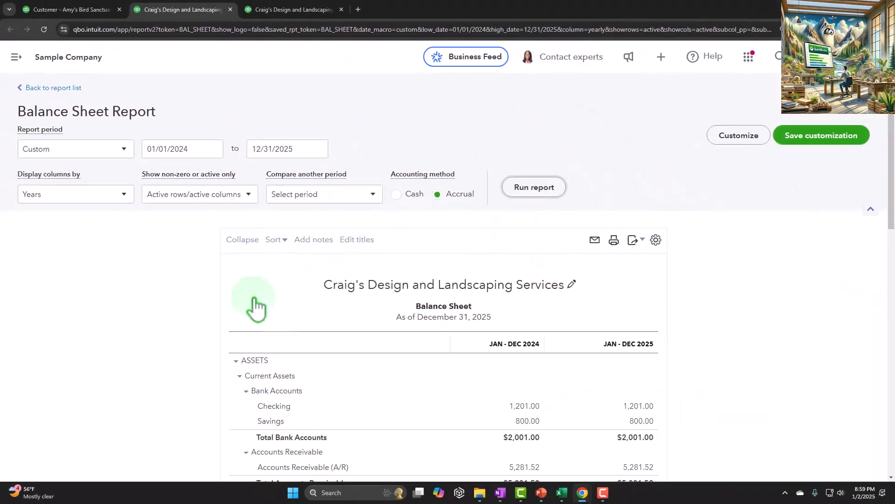
scroll(196, 308, down, 10)
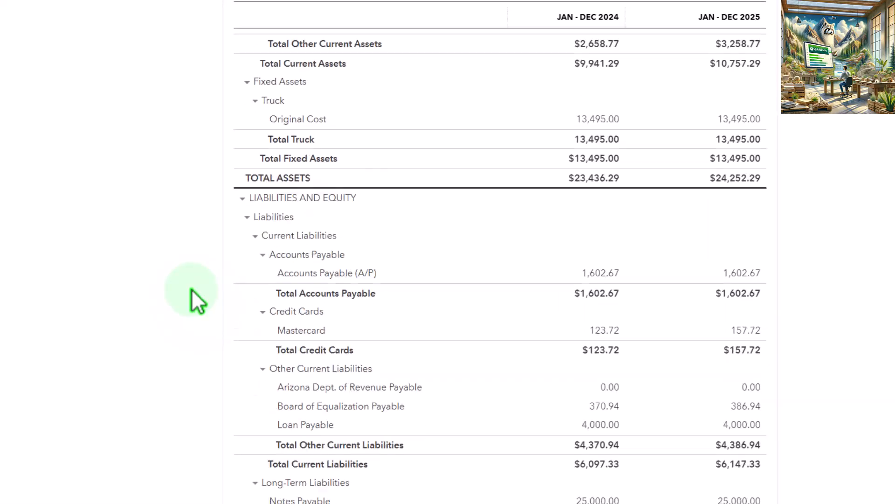
scroll(191, 289, down, 3)
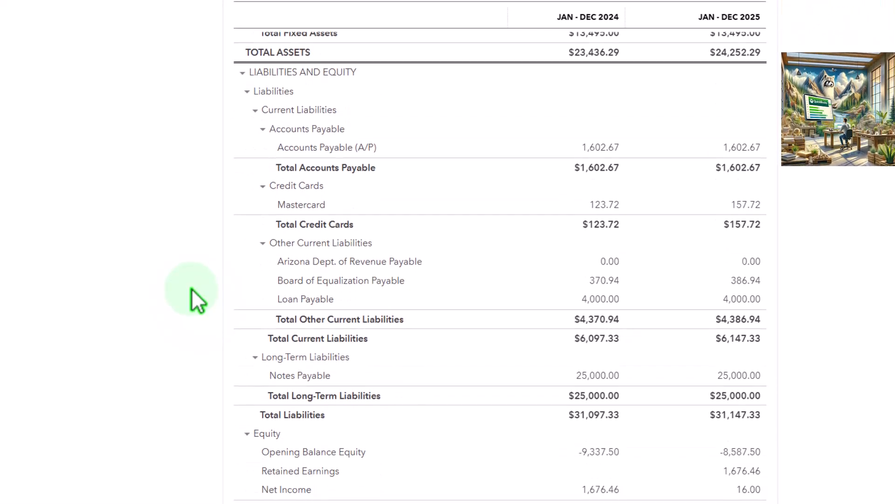
scroll(191, 297, up, 2)
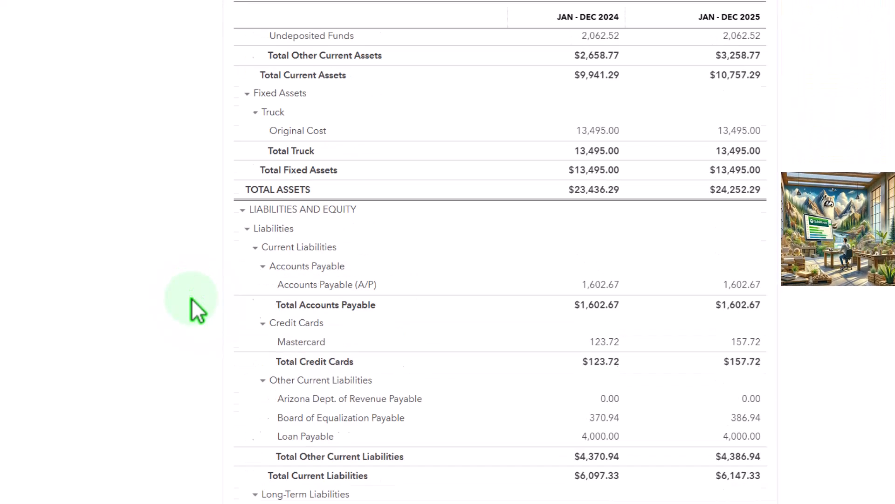
scroll(196, 310, up, 10)
scroll(196, 310, down, 1)
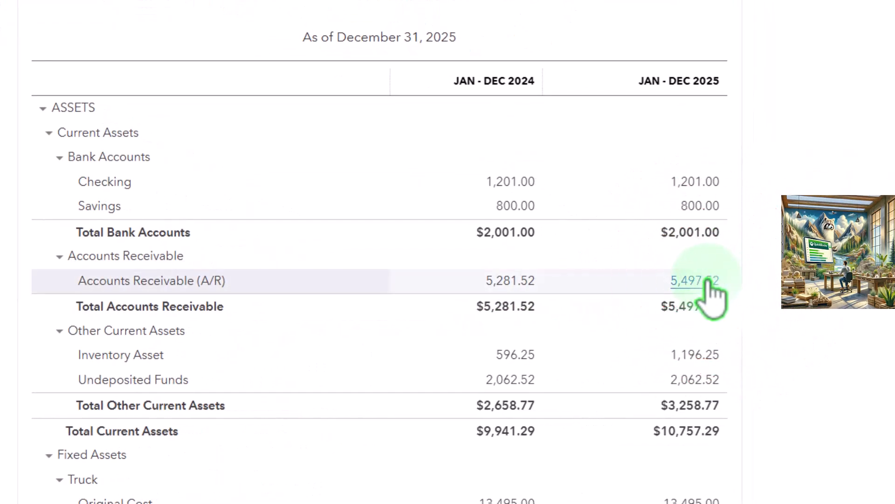
- Drill into the 2025 Accounts Receivable balance, inspect the Customer 1 invoice behind it, and return to the Balance Sheet
click(706, 281)
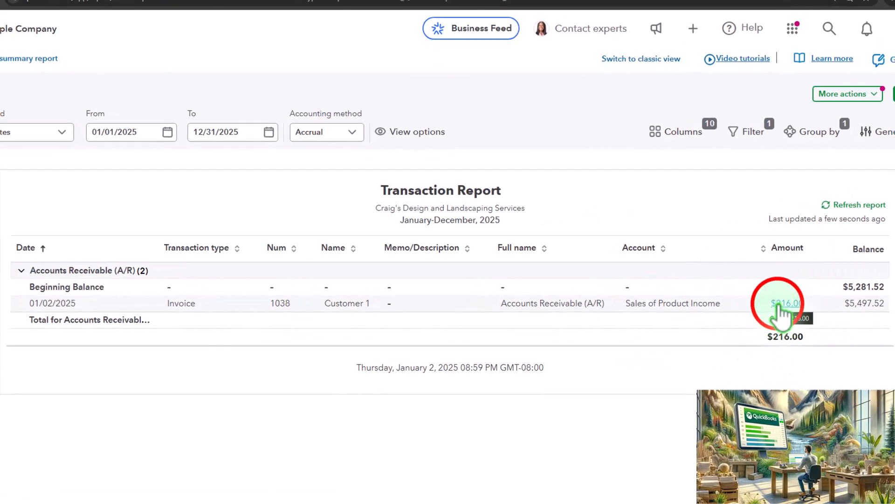
click(783, 305)
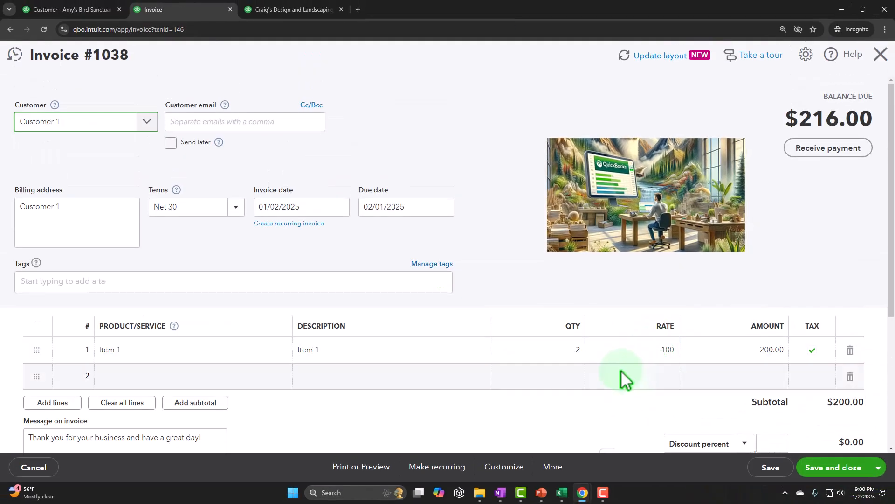
scroll(652, 369, down, 3)
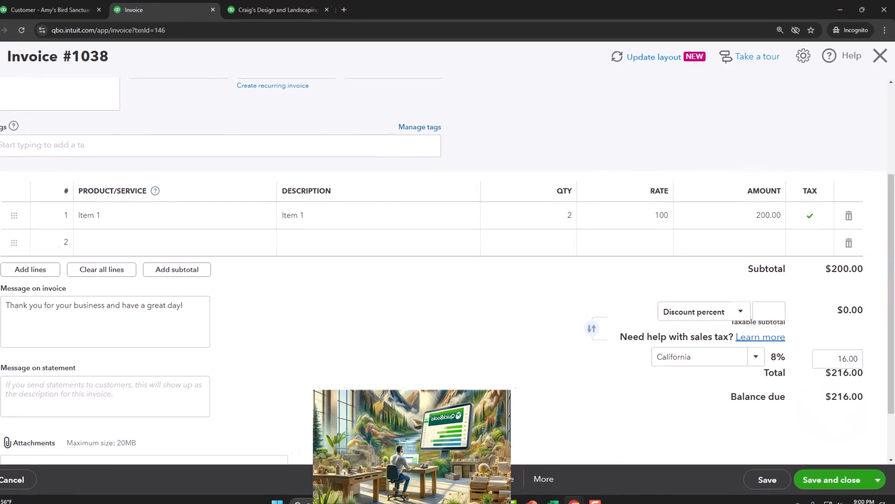
click(880, 55)
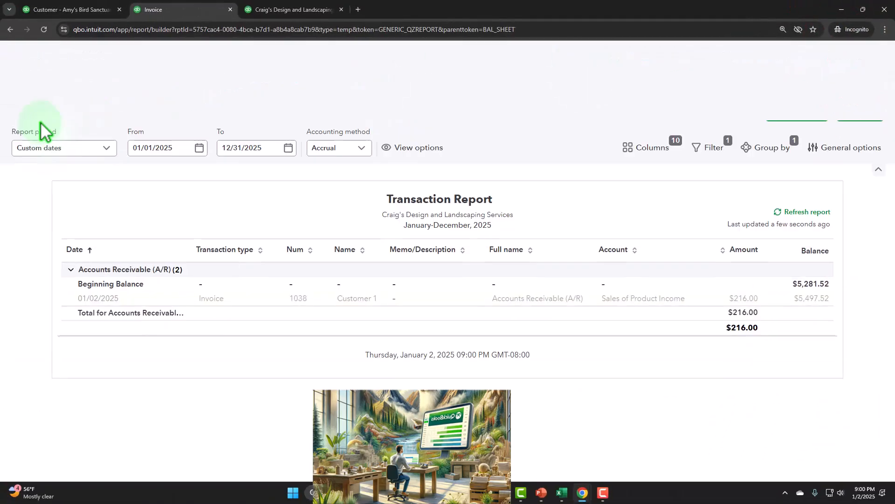
click(45, 116)
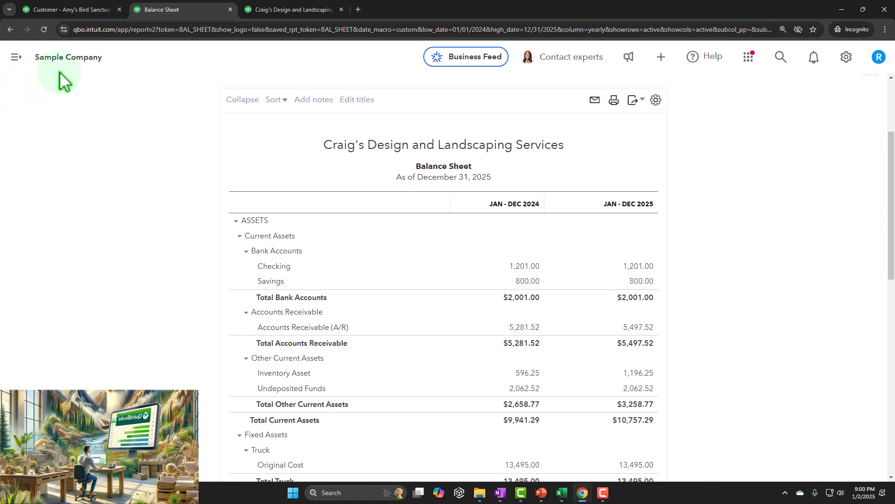
- Switch to the Profit and Loss report, rerun it, and review the 2025 income and cost of goods sold
click(289, 8)
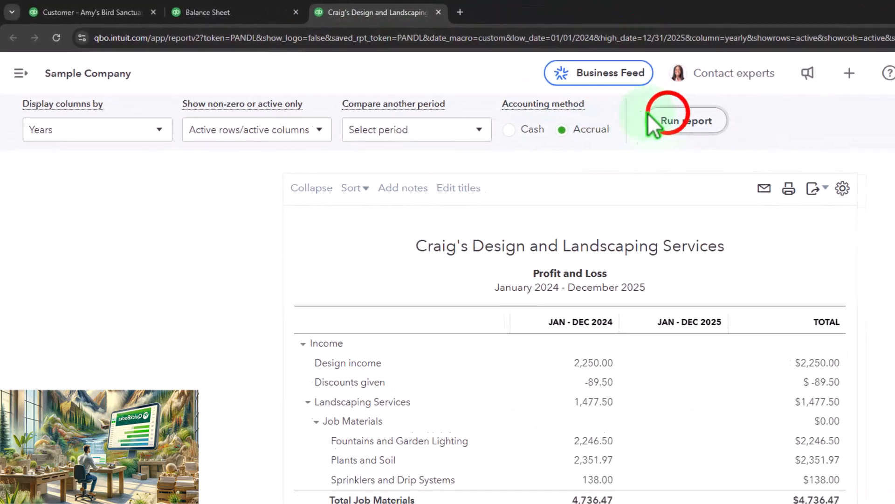
click(538, 92)
scroll(556, 452, down, 10)
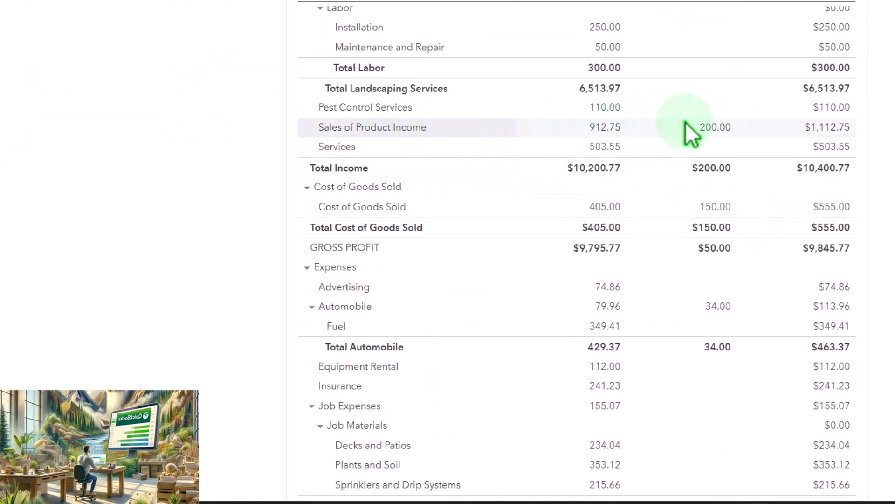
- Drill into 2025 Sales of Product Income, inspect the source invoice's subtotal and sales tax, and return to the Profit and Loss
click(713, 128)
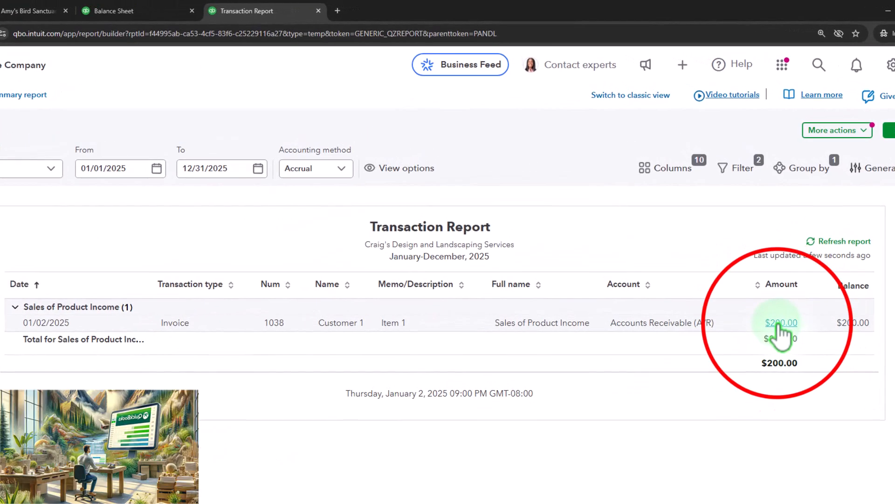
click(782, 322)
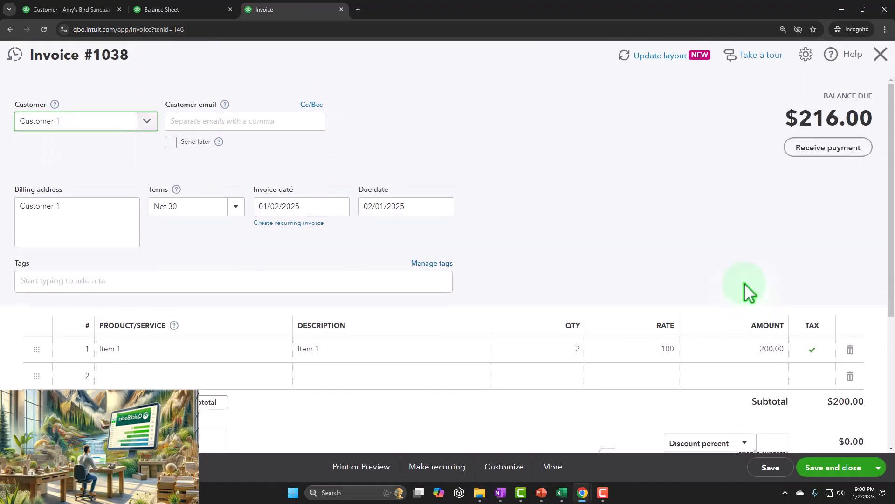
scroll(774, 293, down, 3)
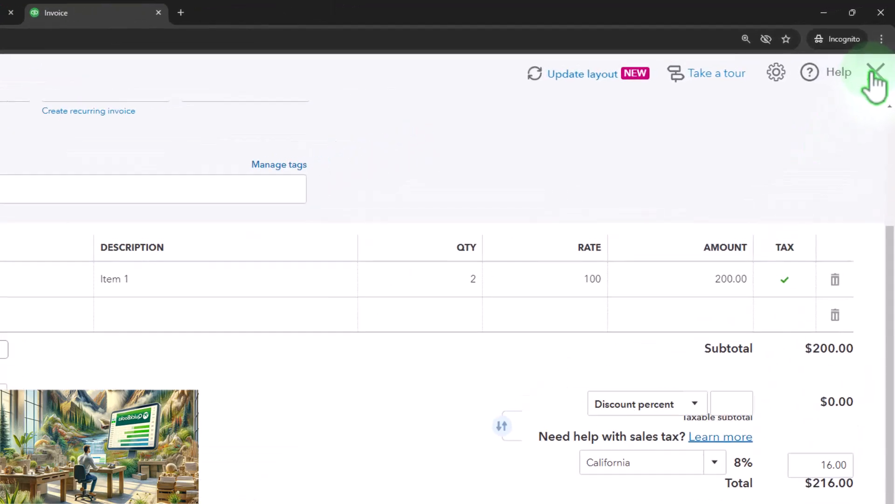
click(874, 71)
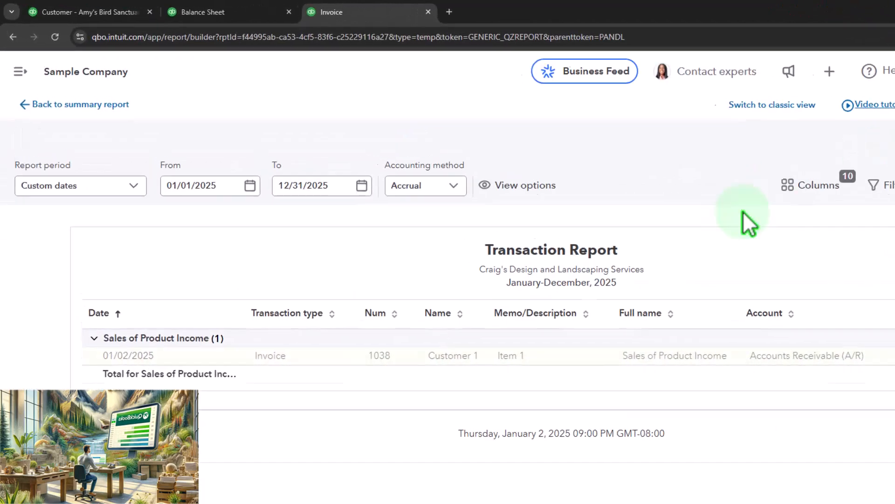
click(84, 102)
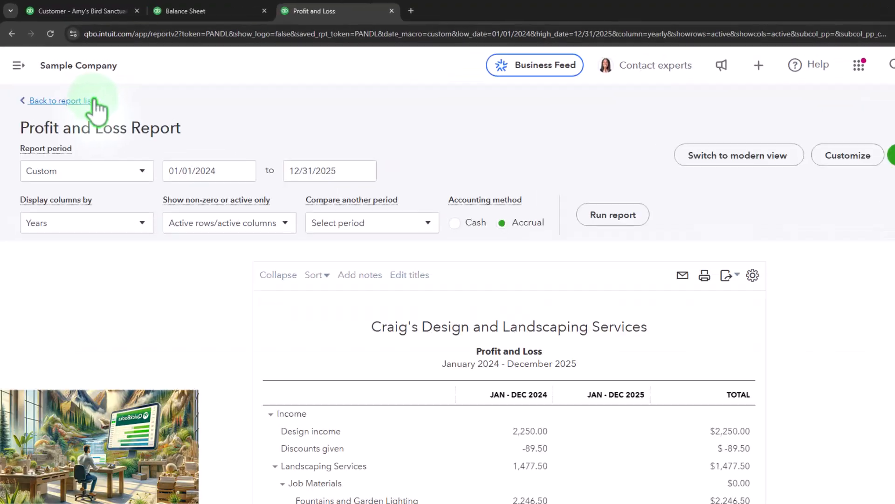
scroll(96, 107, down, 5)
- On the Balance Sheet, drill into the 2025 Board of Equalization Payable balance, examine its transactions, and return to the report
click(186, 11)
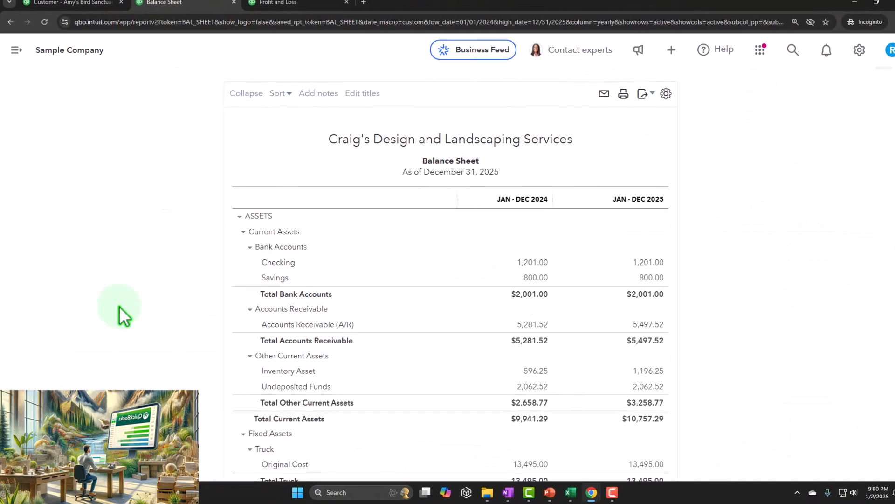
scroll(120, 302, down, 8)
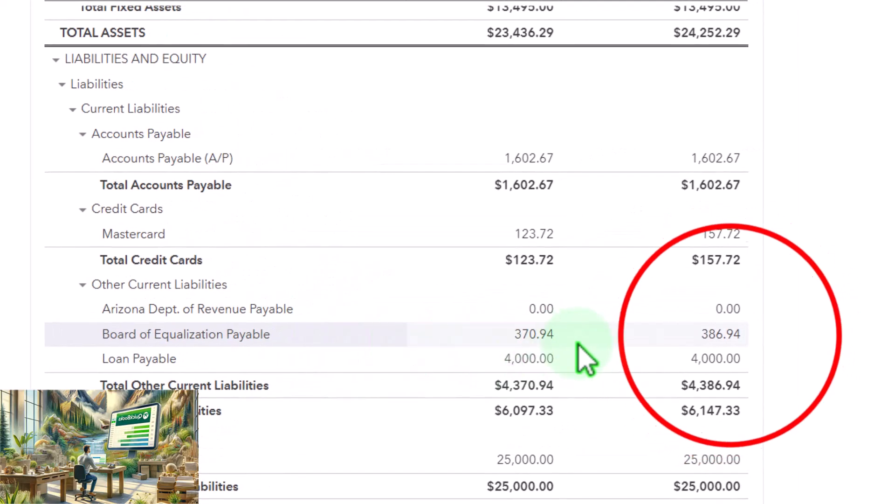
click(732, 336)
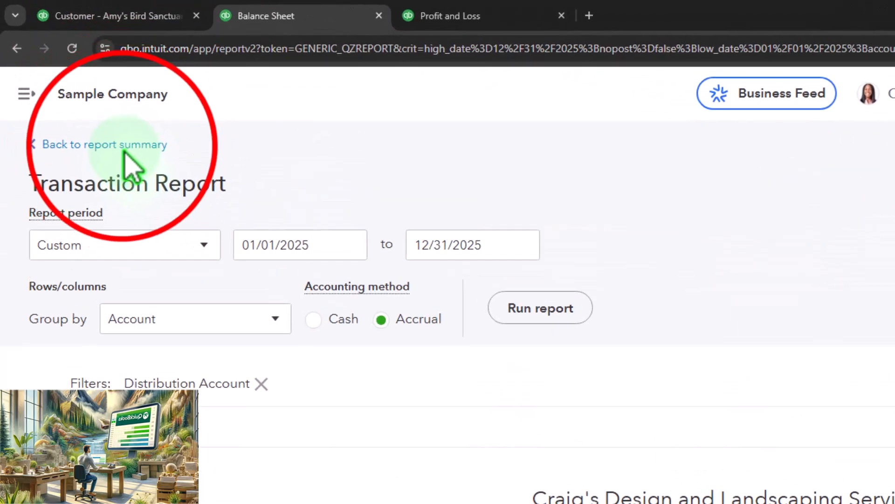
click(124, 147)
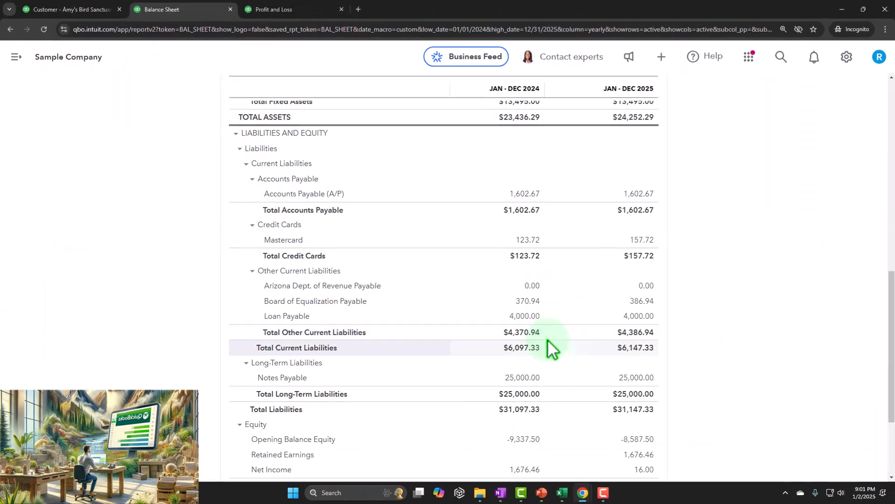
- Check 2025 Cost of Goods Sold on the Profit and Loss, and examine inventory and sales tax liabilities on the Balance Sheet
scroll(551, 345, up, 8)
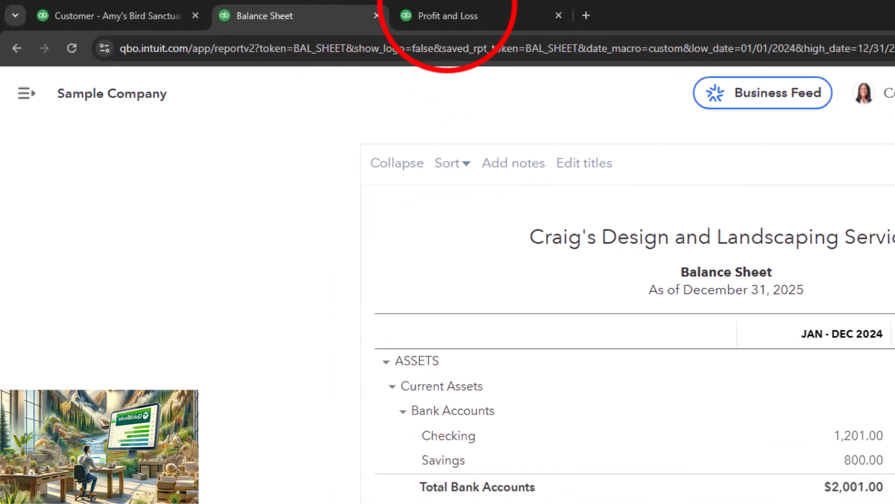
click(443, 16)
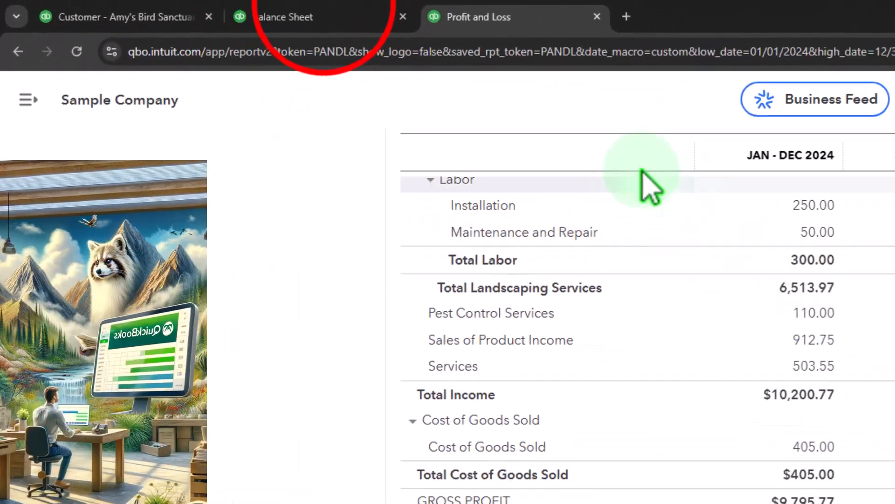
click(204, 11)
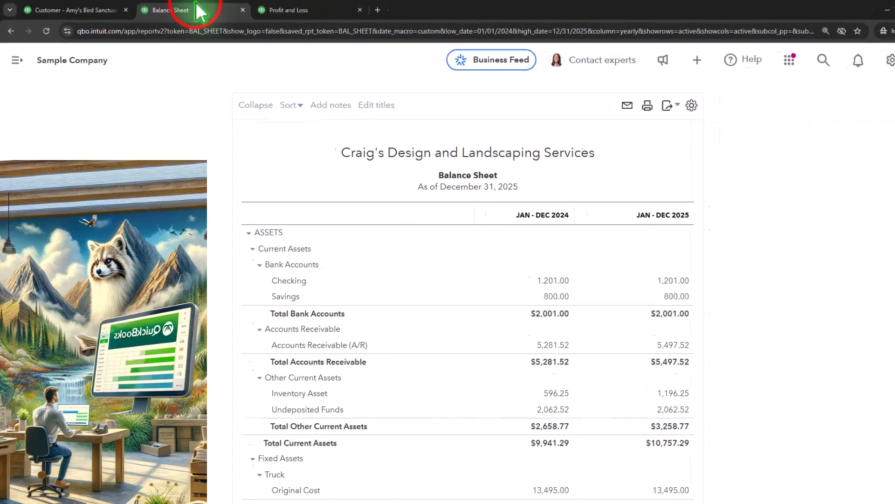
scroll(433, 290, down, 5)
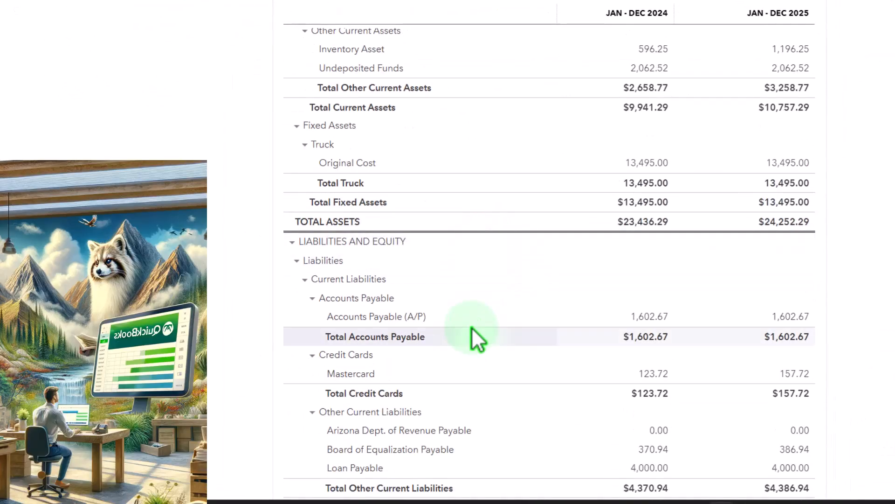
scroll(471, 327, down, 2)
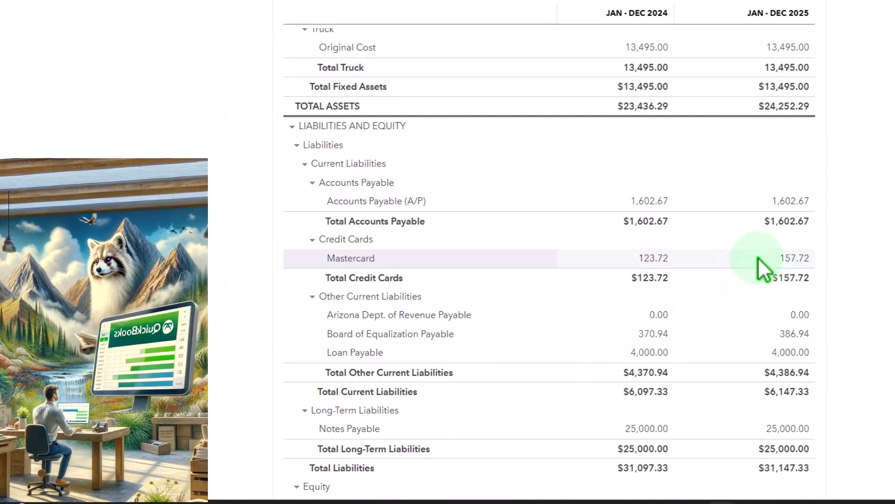
scroll(757, 261, down, 1)
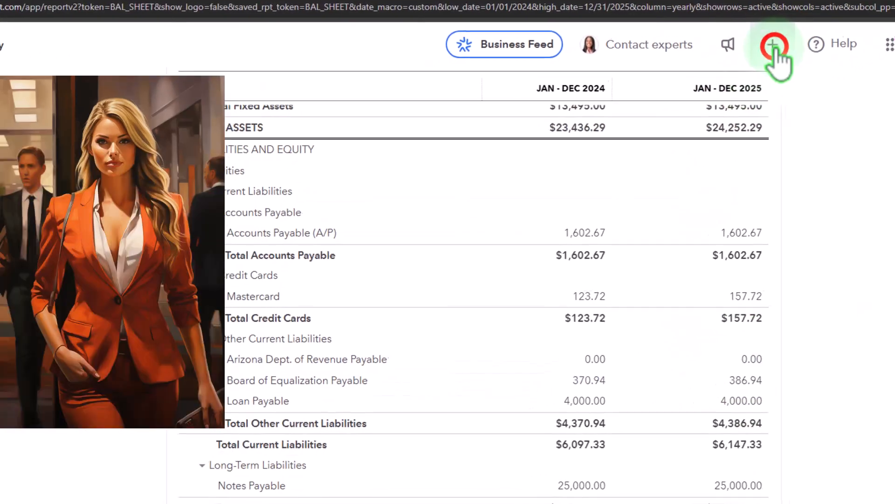
- Review the vendor transaction forms available for creation and close the list without choosing one
click(707, 69)
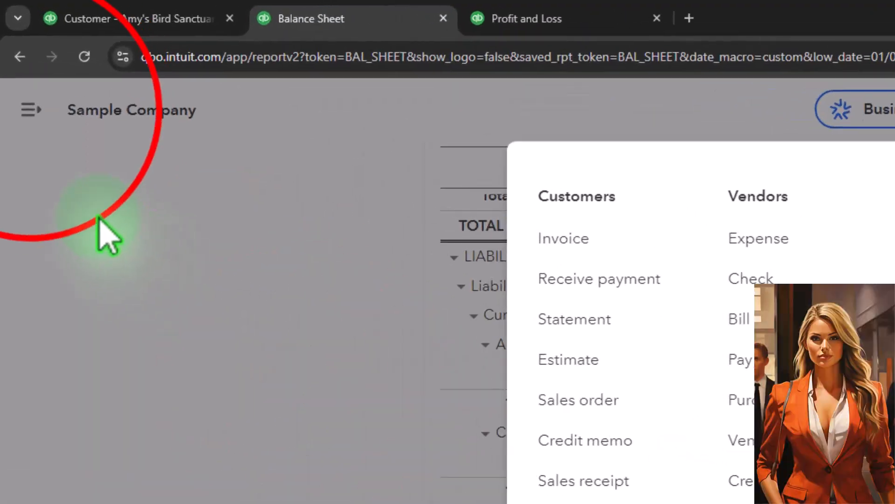
click(68, 85)
- Open the Taxes page and view its Sales tax and Income Tax sections
click(29, 103)
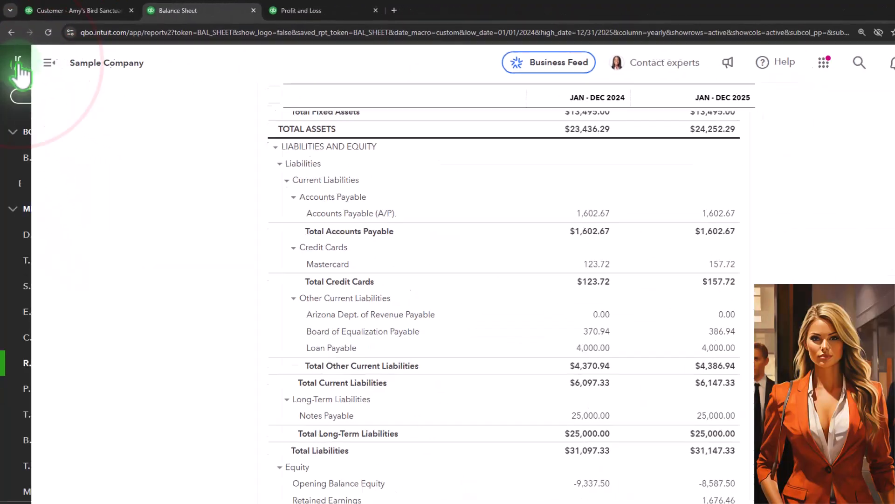
mouse_move(56, 293)
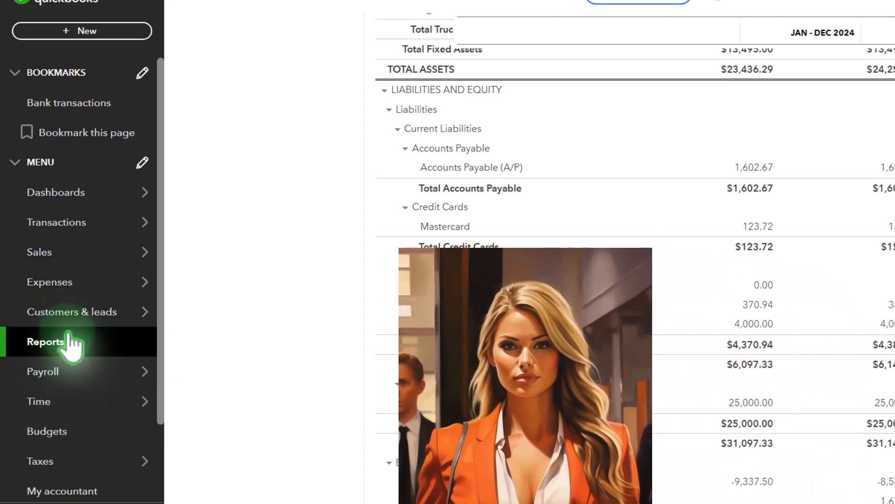
scroll(70, 345, down, 1)
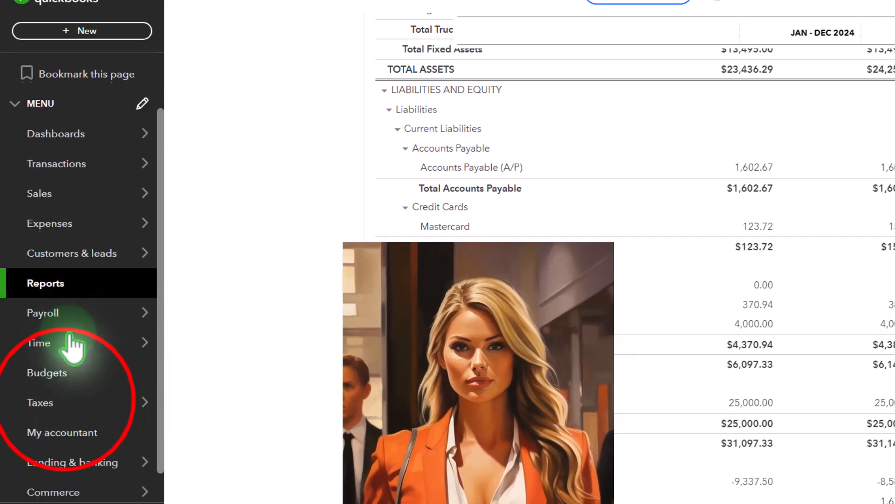
click(70, 404)
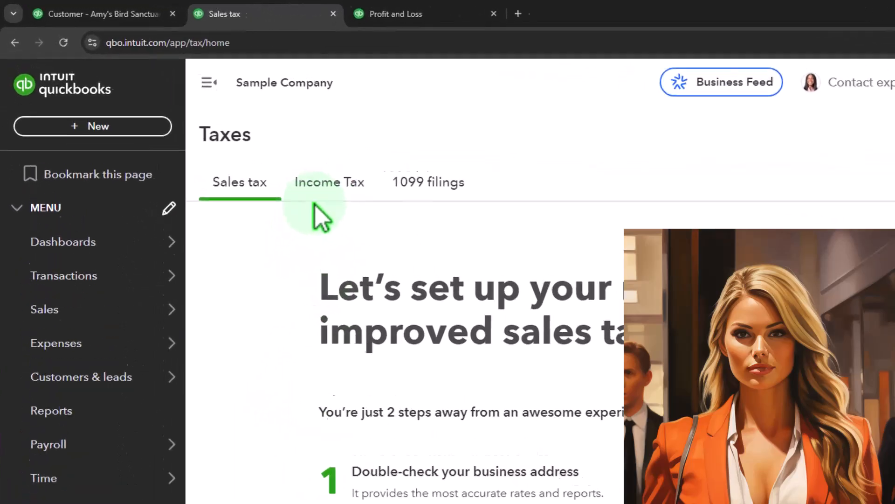
click(310, 186)
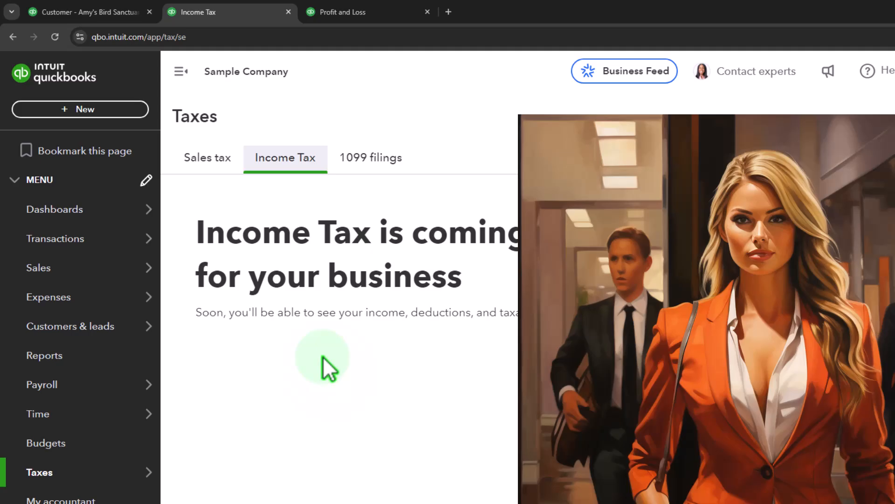
- Review the transaction forms available for creation, close the list, and return to the Sales tax page
mouse_move(22, 388)
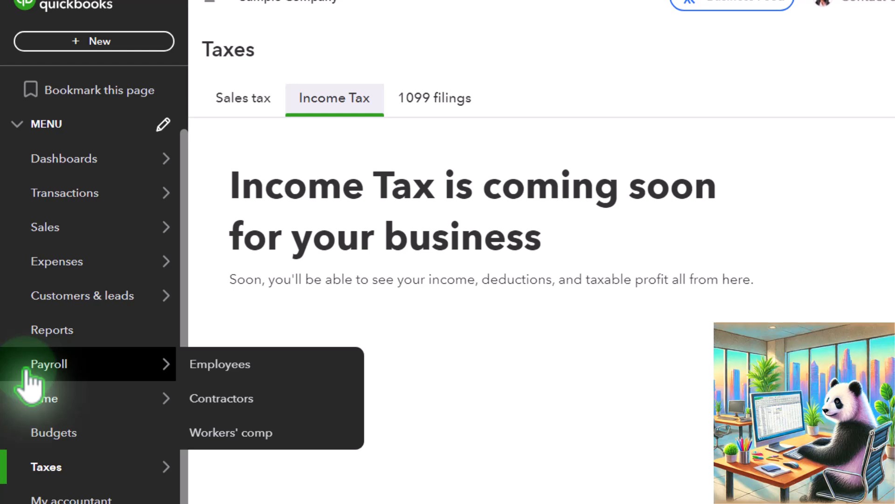
click(92, 43)
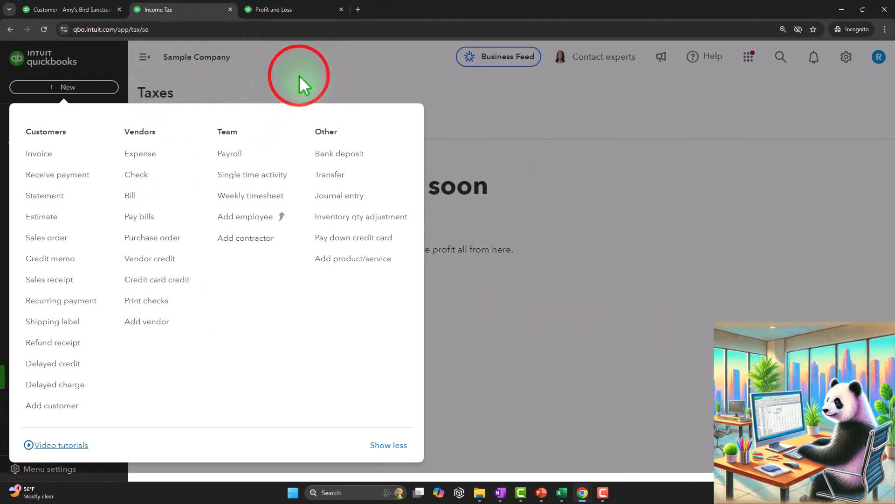
click(298, 75)
click(11, 29)
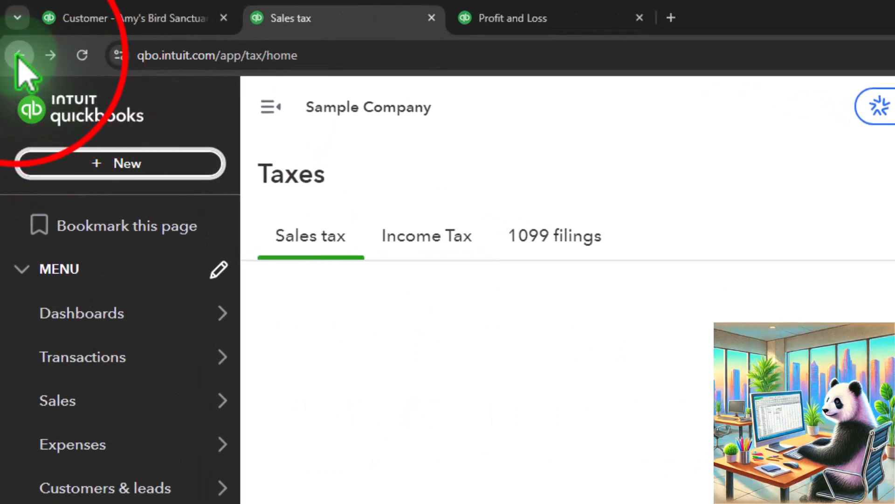
click(18, 56)
click(17, 56)
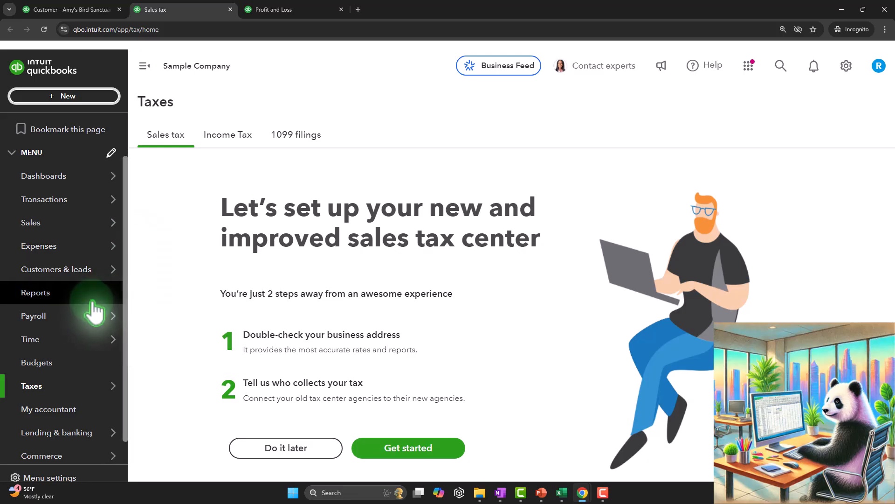
- Open the Balance Sheet report and set its period from 01/01/2024 to 12/31/2025
click(51, 292)
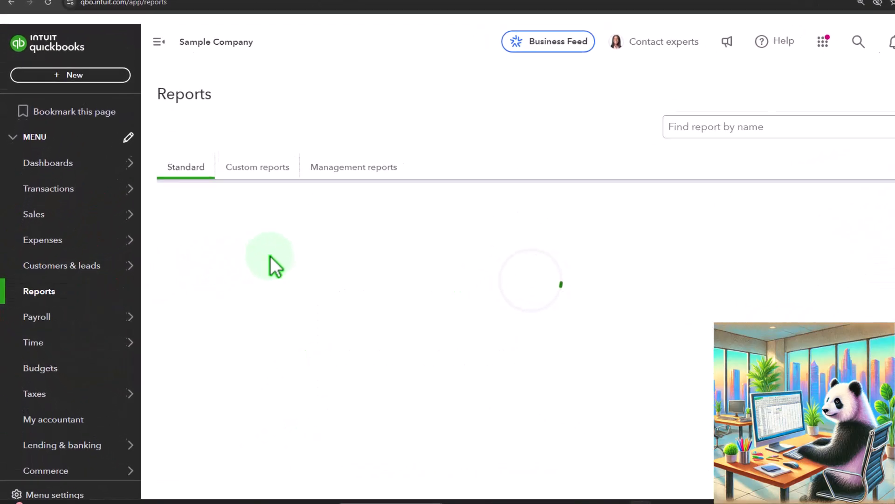
click(264, 282)
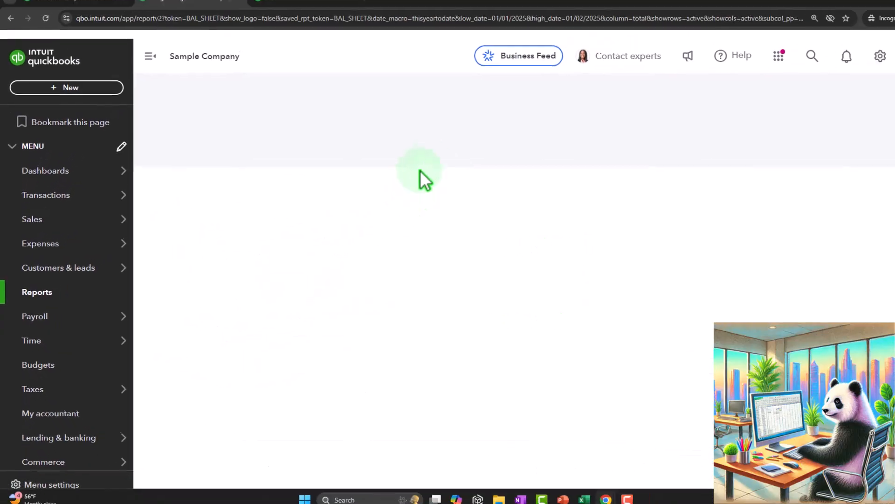
click(349, 149)
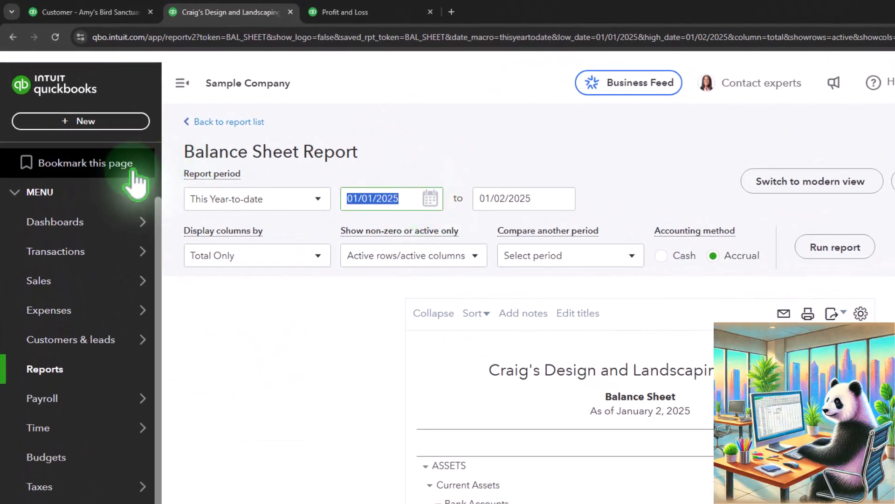
key(Tab)
text(1)
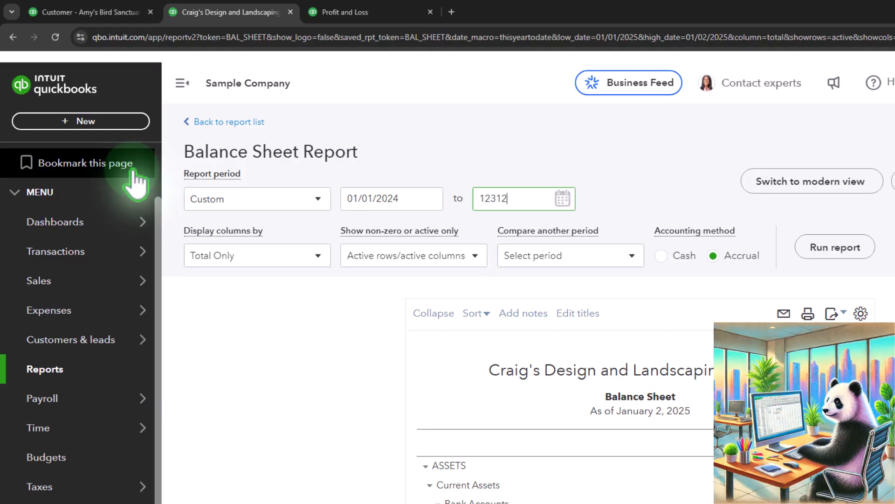
text(2/31/2025)
key(Tab)
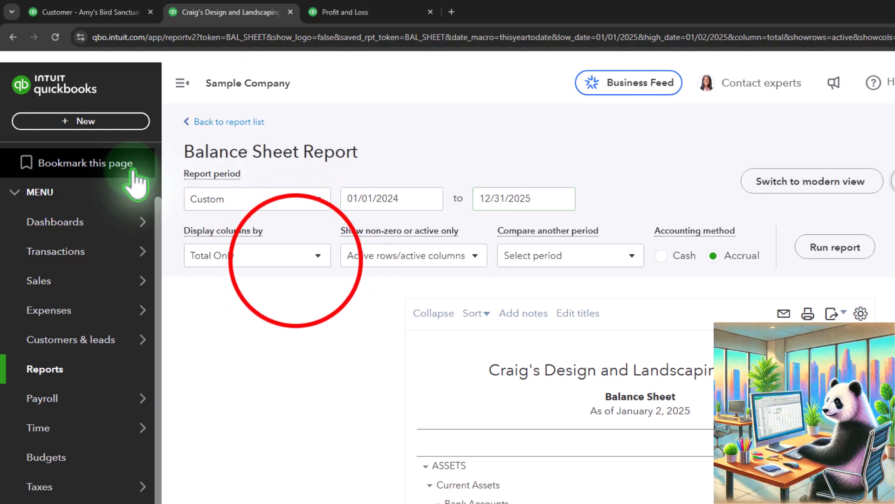
- Display the Balance Sheet columns by Years and run the report
click(298, 259)
click(261, 390)
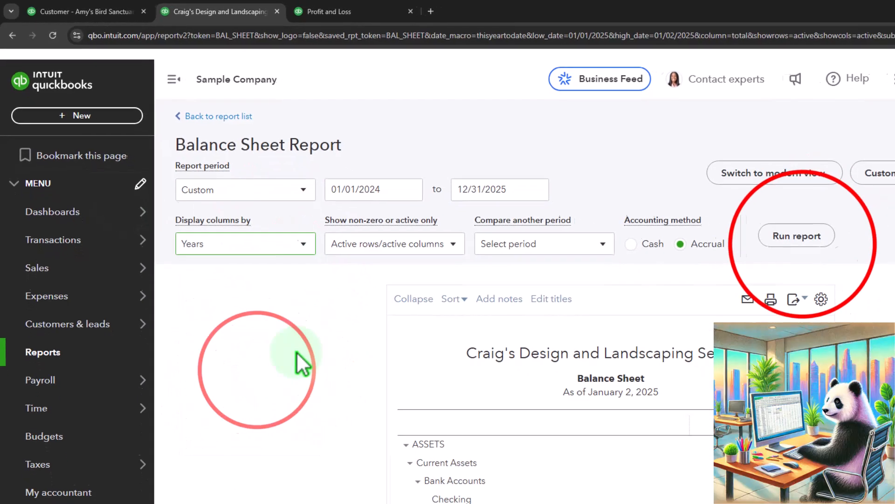
click(835, 247)
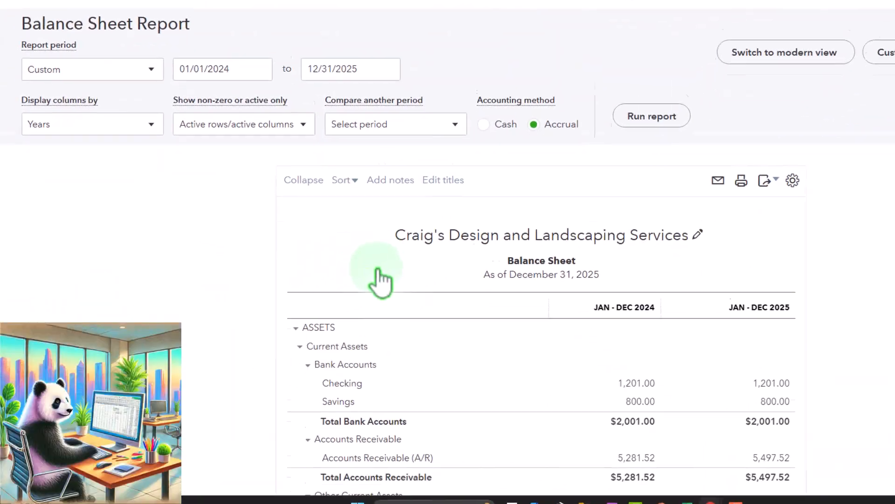
- Compare the 2024 and 2025 Board of Equalization Payable balances under the Balance Sheet's other current liabilities
scroll(381, 282, down, 3)
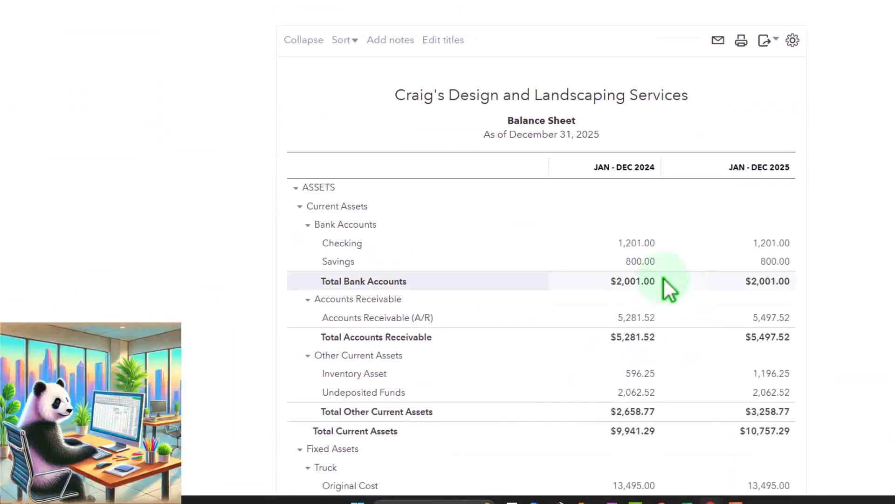
scroll(637, 235, down, 9)
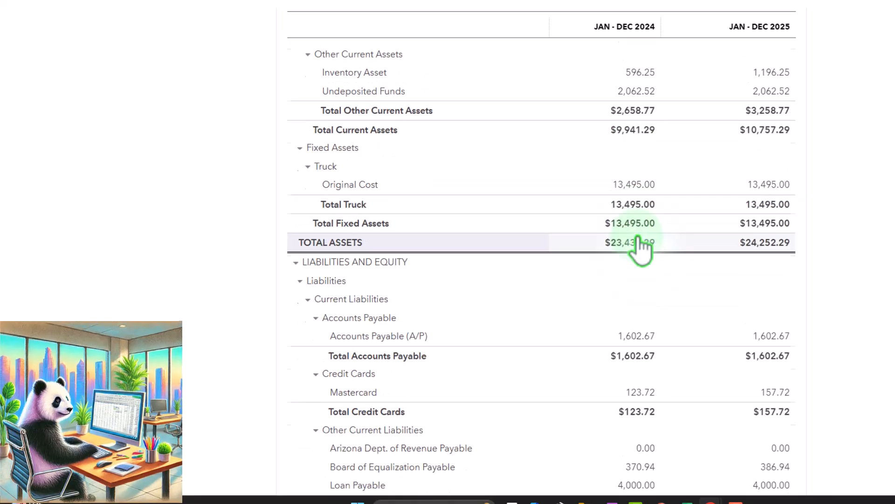
scroll(637, 250, down, 1)
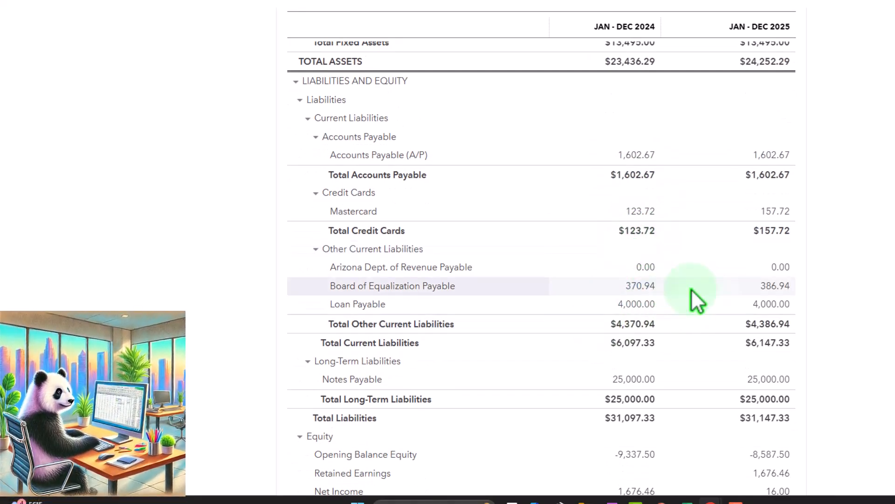
scroll(780, 301, down, 1)
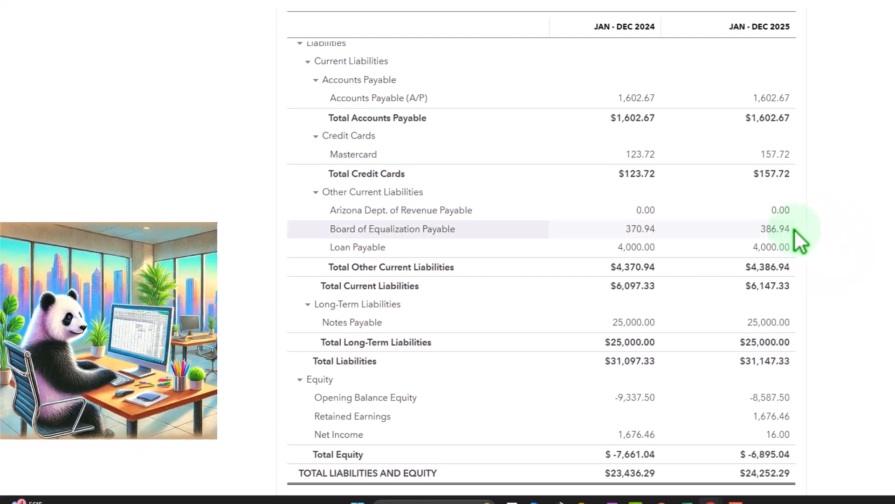
scroll(794, 229, up, 1)
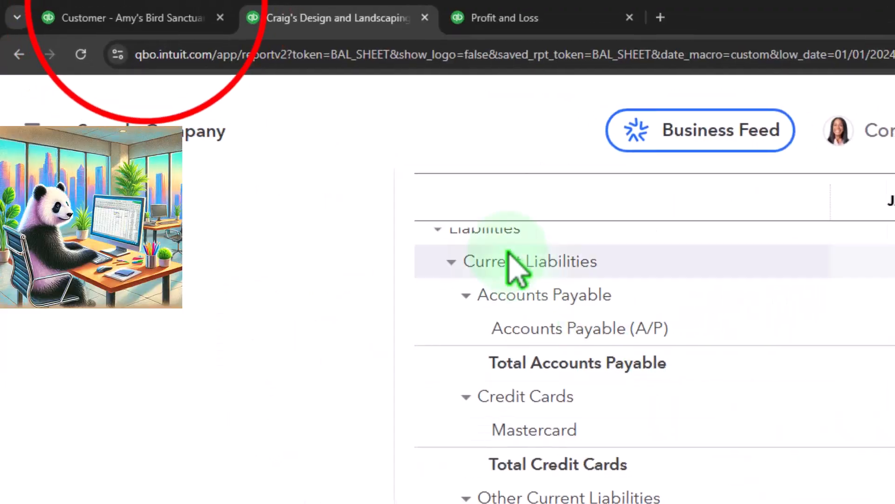
- Switch to the customer page and review the customer, vendor, team and other forms available for creation, choosing none
click(130, 18)
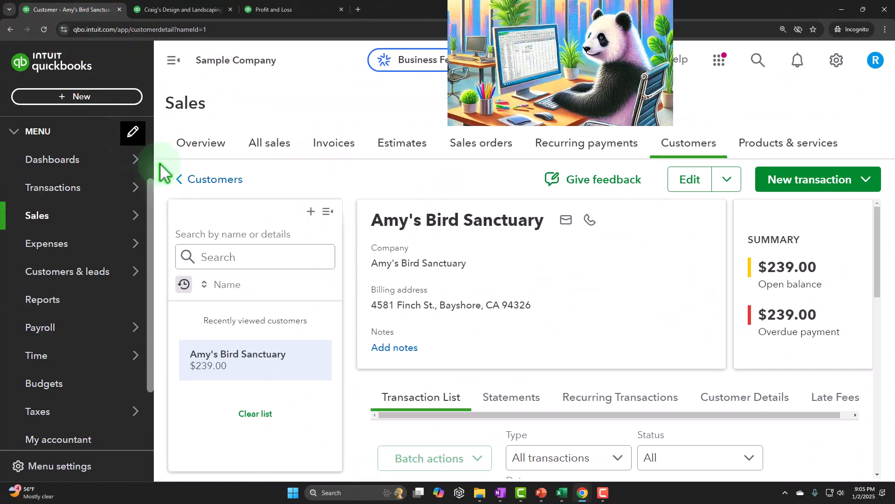
key(ctrl+minus)
key(ctrl+minus)
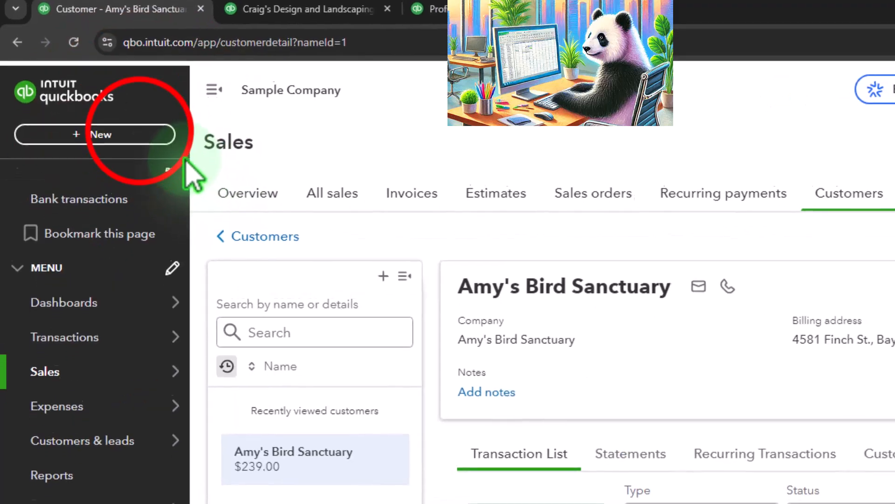
click(143, 137)
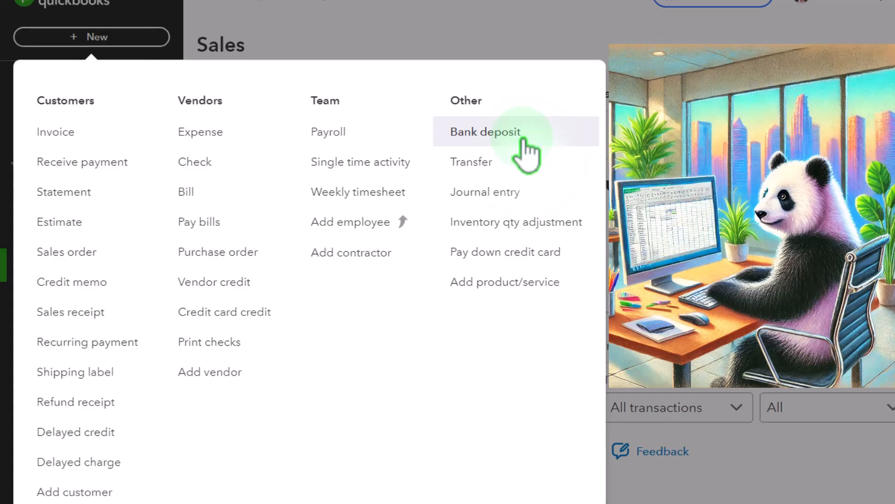
click(527, 38)
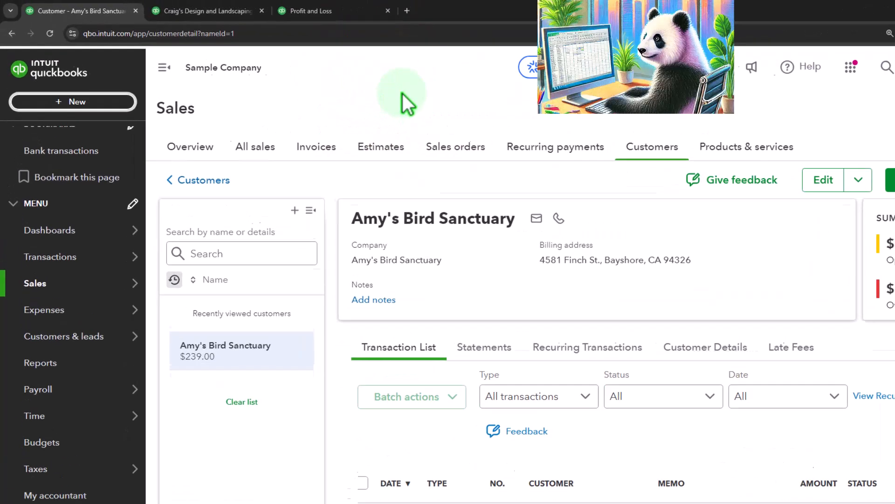
click(83, 98)
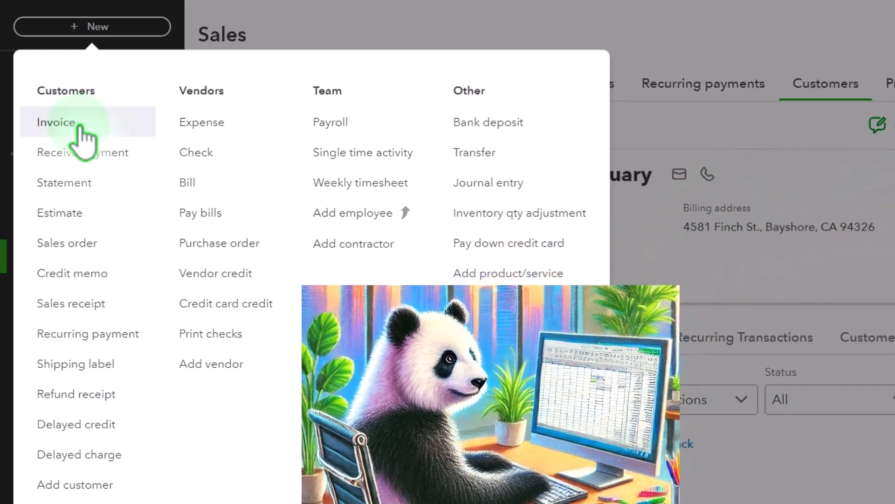
click(488, 26)
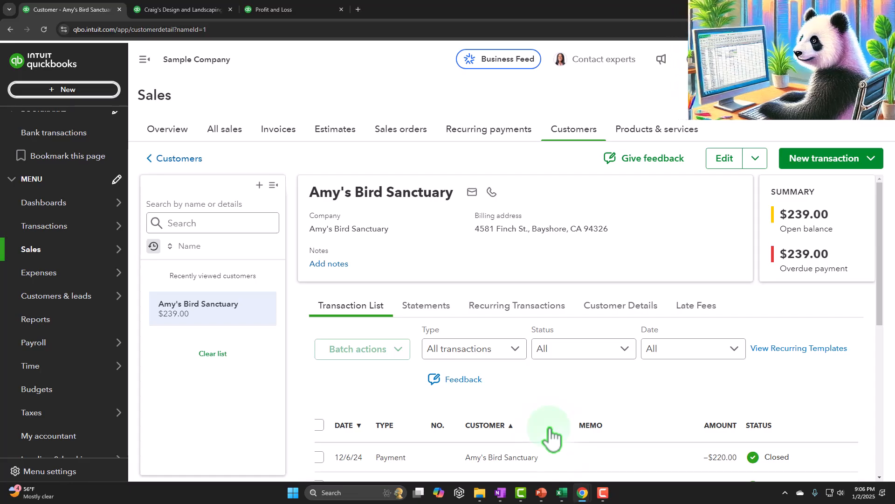
- Switch to the blank Excel workbook and enter Sales in A8 with an amount of 100 in B8
click(561, 492)
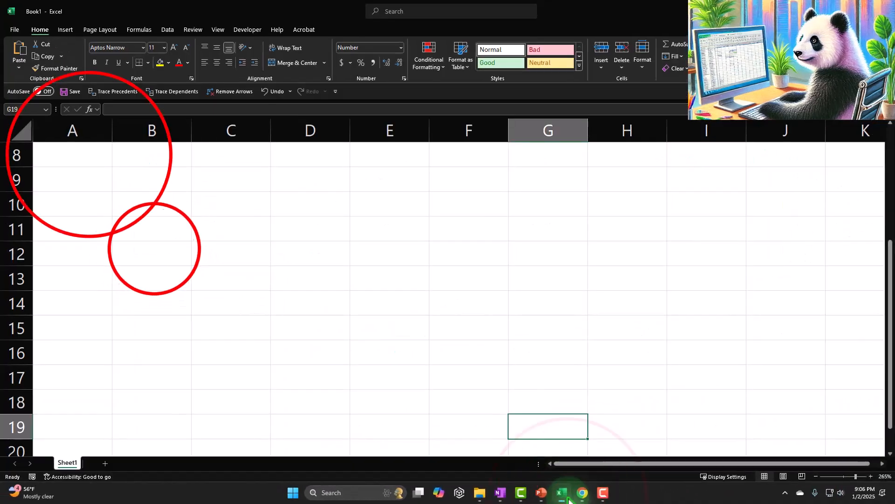
click(154, 250)
click(86, 152)
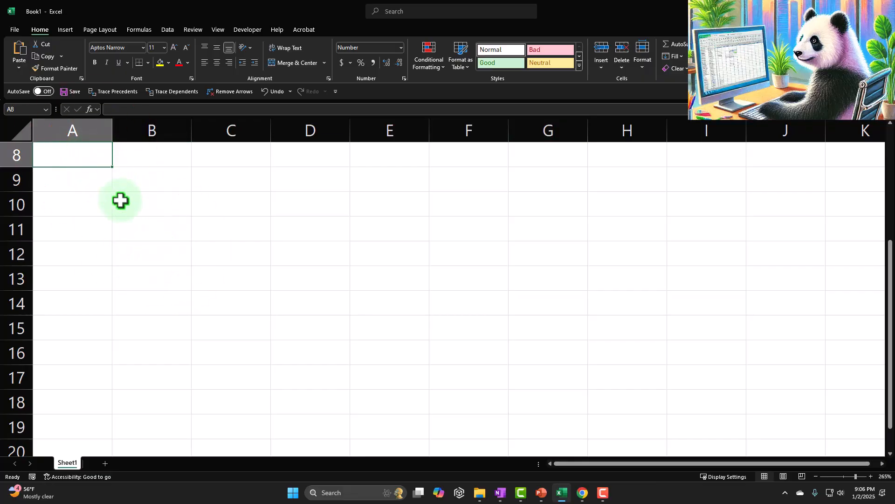
text(Sale)
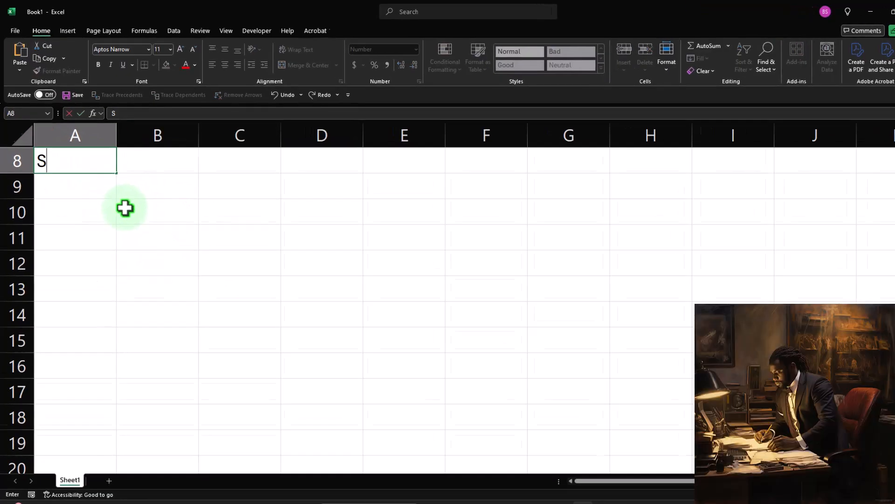
text(s)
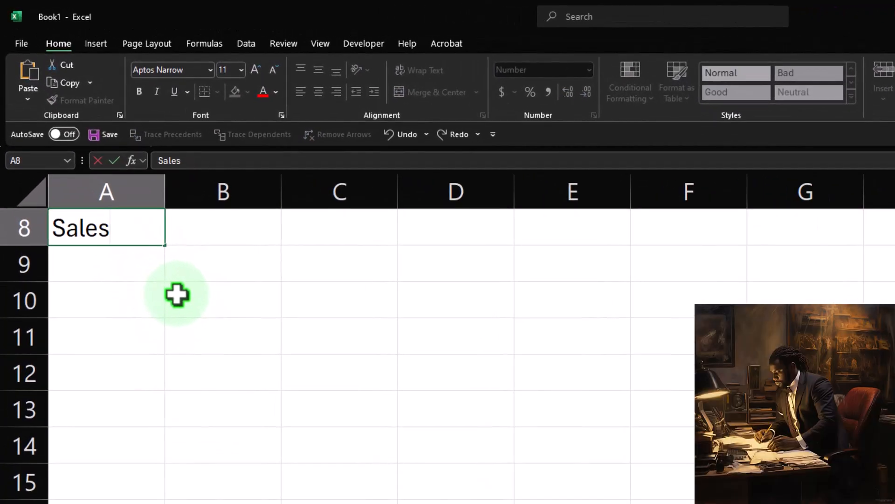
key(Tab)
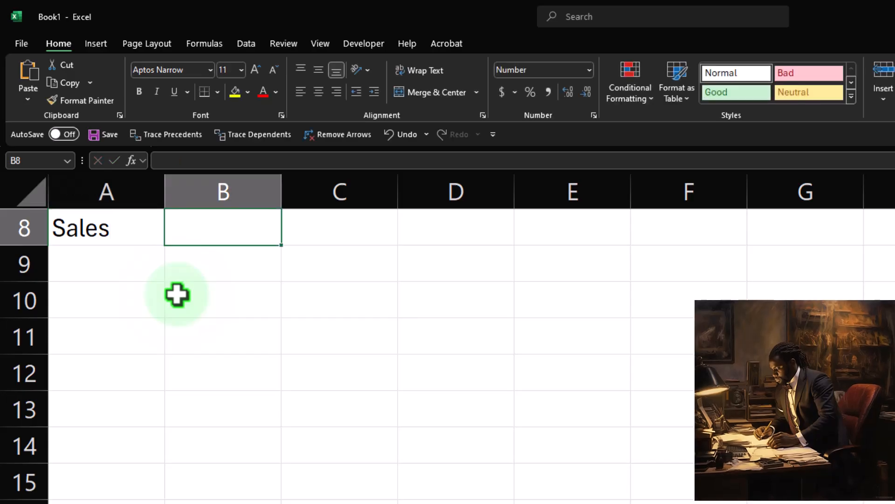
text(100)
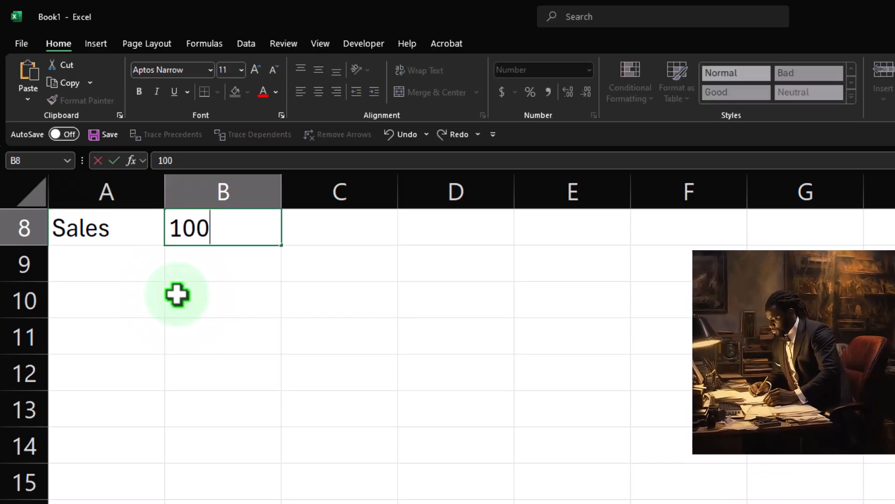
key(Return)
- Label cell A9 as Sales tax rate and widen column A to fit the text
text(Sales tax rate)
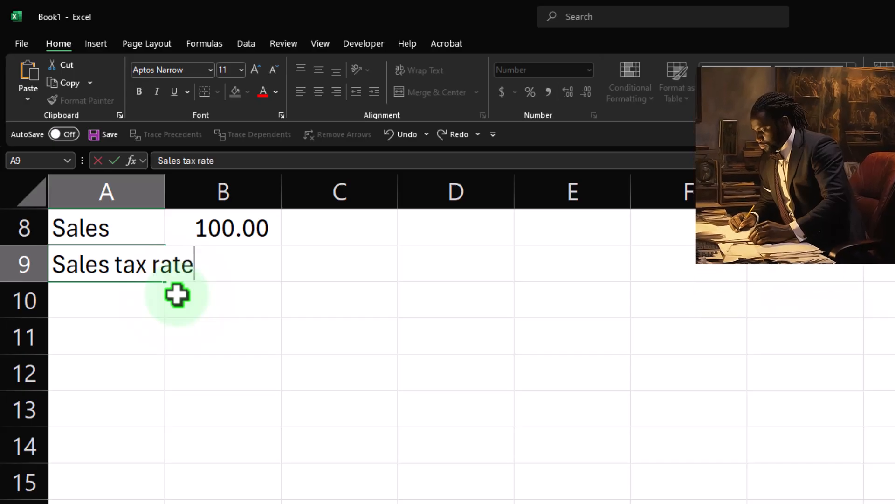
key(Tab)
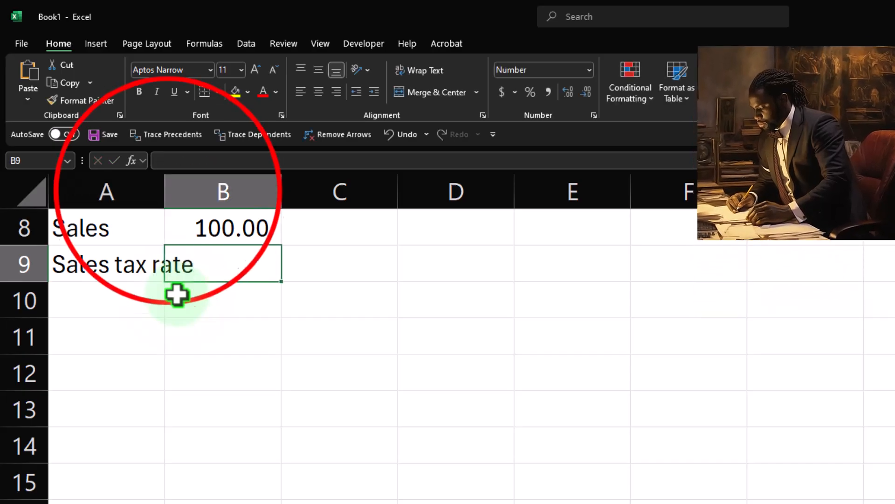
drag(165, 190, 226, 184)
- Enter .05 as the sales tax rate in B9 and format it as a percentage
text(.05)
key(Return)
key(Up)
key(Right)
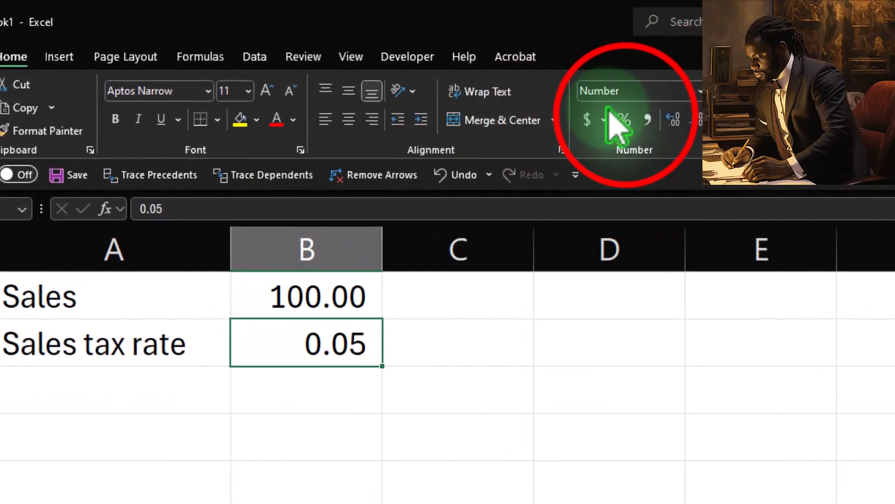
click(622, 119)
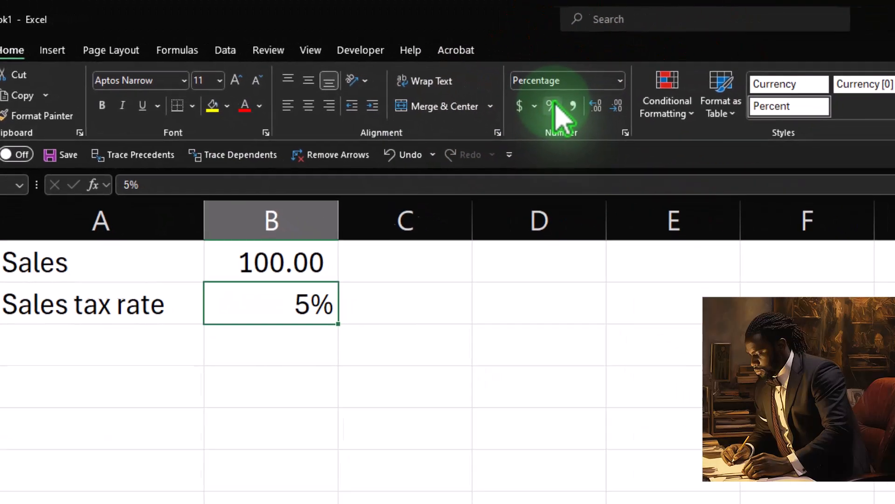
key(Return)
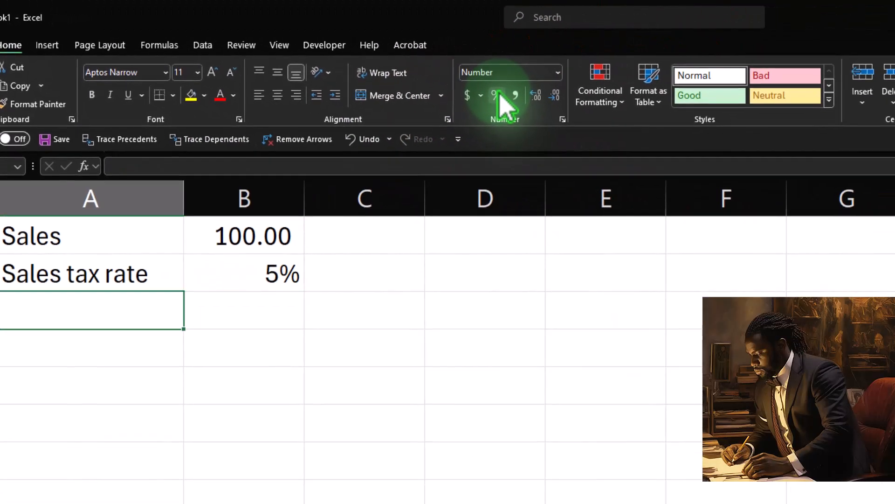
- Add a Sales tax row in row 10 with a formula multiplying the sales amount in B8 by the tax rate
text(Sa)
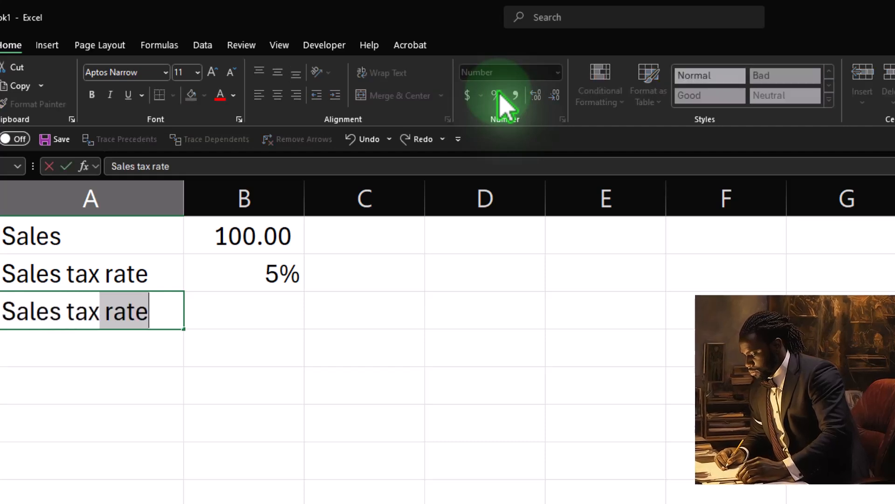
text(les tax)
key(Delete)
key(Tab)
text(=)
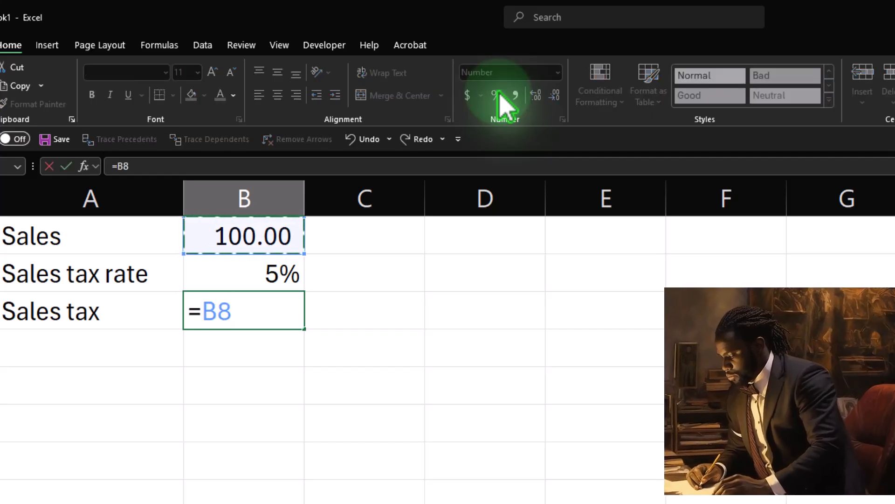
key(Return)
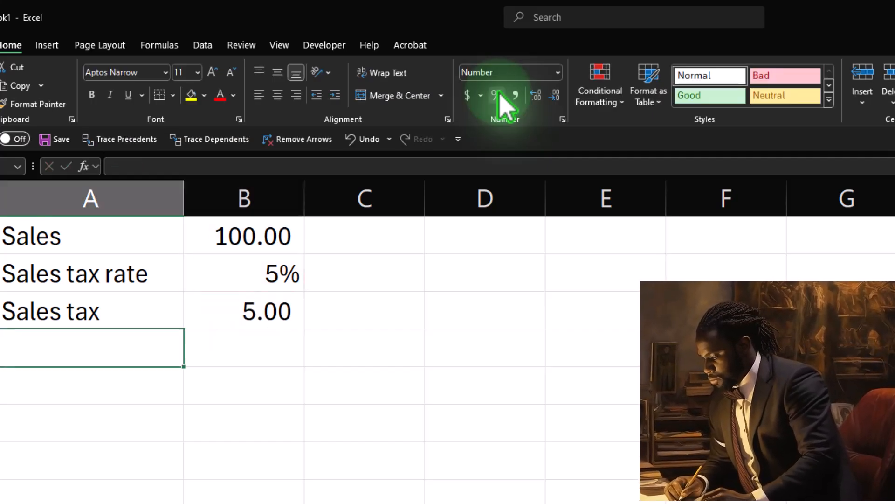
- Add a Collect row in row 11 with a formula summing the sales in B8 and the sales tax in B10
text(Collect)
key(Tab)
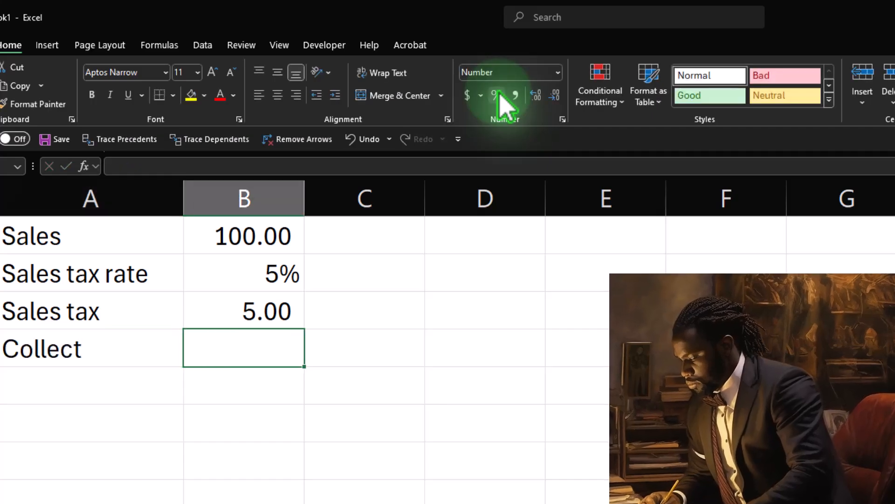
text(=)
key(Up)
key(Up)
key(Up)
text(+)
key(Up)
key(Return)
key(Up)
key(Right)
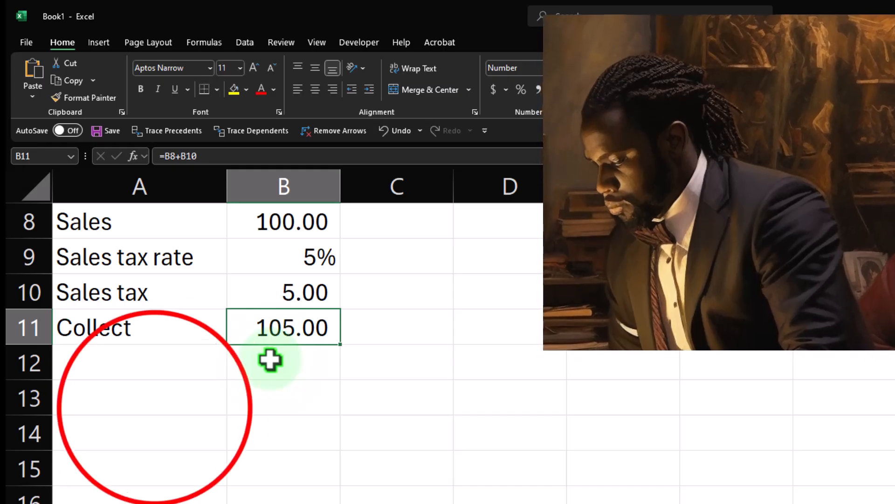
- Enter Cash in A13 and link B13 to the collected total in B11
click(154, 407)
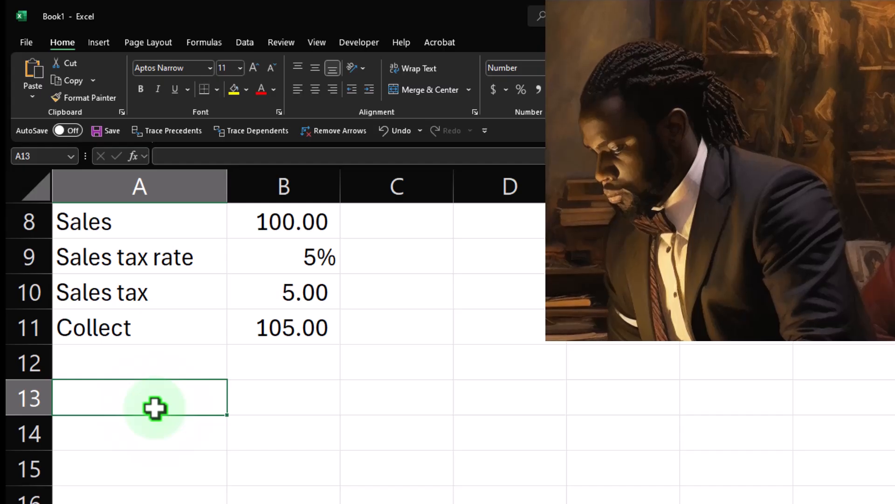
text(Cash)
key(Tab)
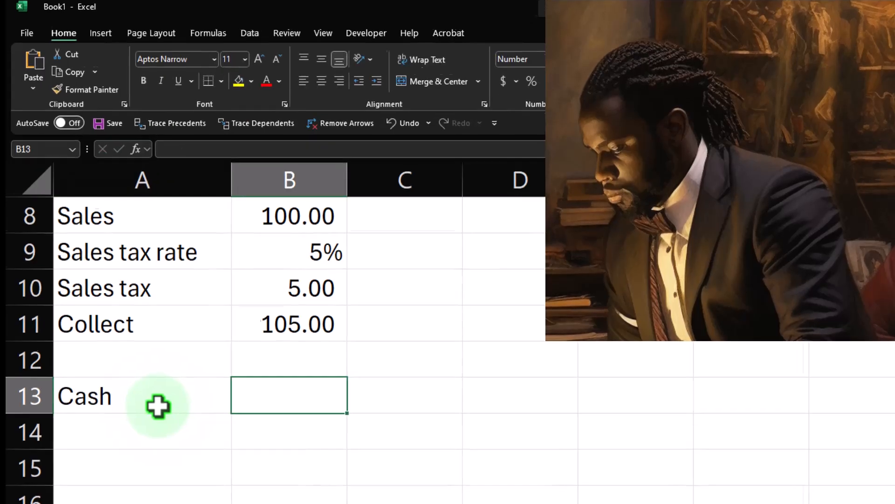
text(10)
key(Return)
key(Up)
key(Tab)
text(+)
key(Up)
key(Up)
key(Return)
- Enter Income in A14 and record the negative of the cash amount in C14 with the formula -B13
key(Down)
key(Left)
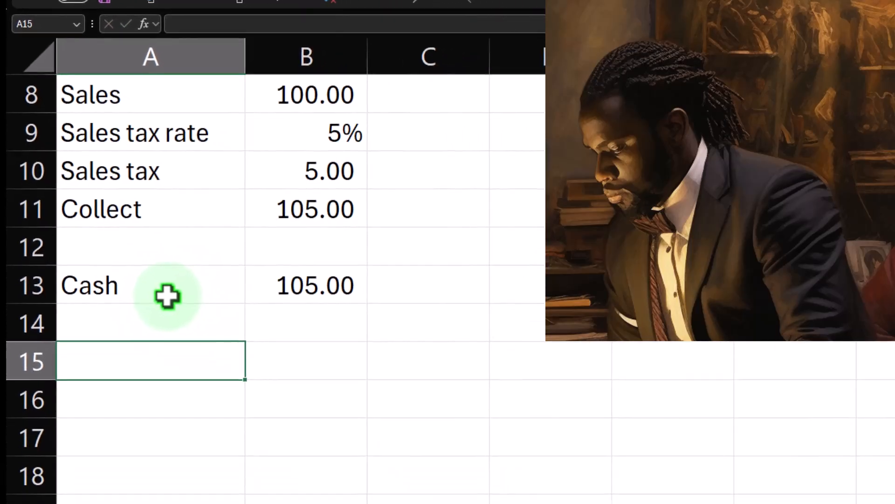
key(Up)
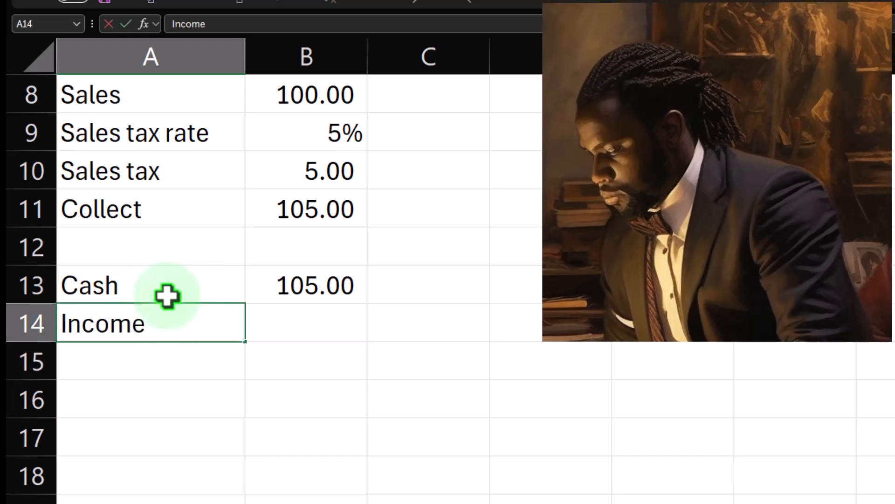
key(Right)
key(Right)
text(-)
key(Left)
key(Up)
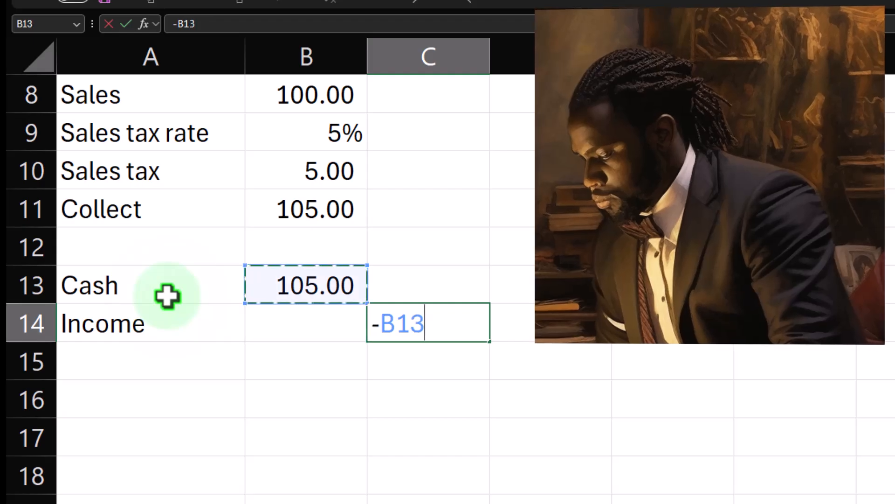
key(Return)
key(Up)
key(Right)
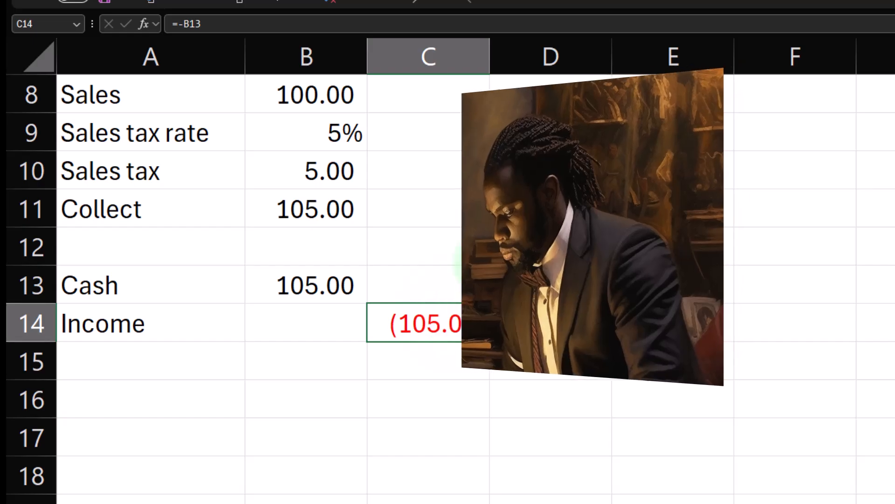
- Narrow column D into a spacer and link E8 to the Income label in A14
drag(611, 55, 504, 59)
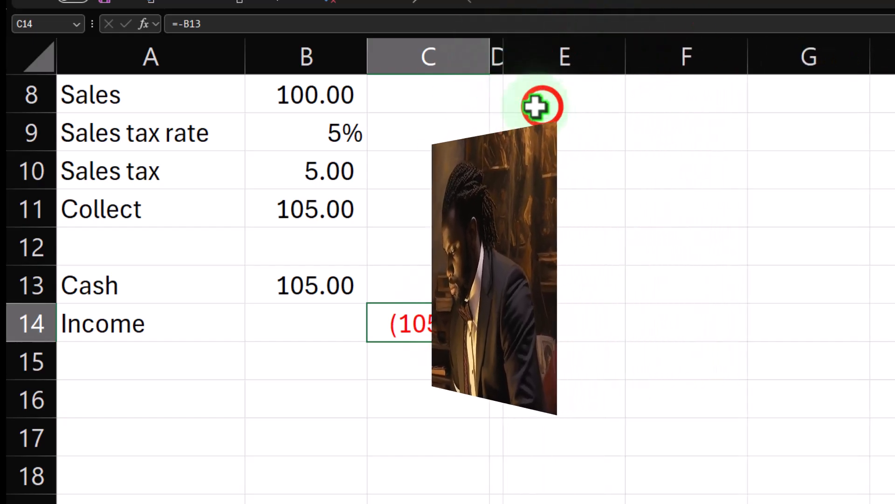
click(527, 105)
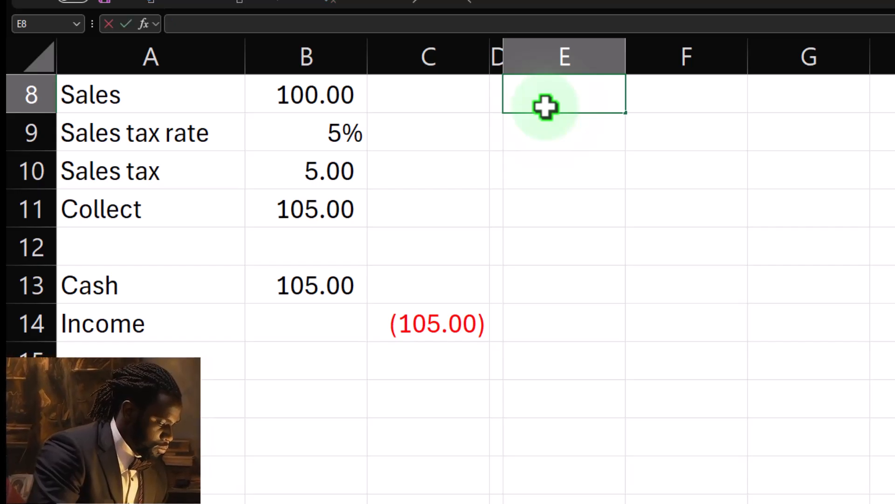
key(Down)
key(Down)
key(Down)
key(Down)
key(Left)
- Link F8 to the cash amount in B13
key(Left)
key(Left)
key(Left)
key(Down)
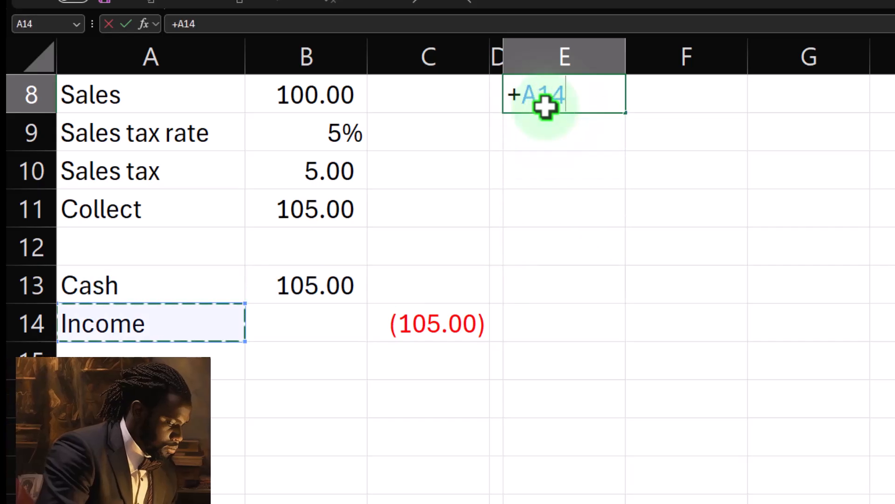
key(Tab)
text(+)
- Link E9 to the Sales tax rate label in A9 and F9 to the rate in B9
key(Left)
key(Left)
key(Left)
key(Down)
key(Down)
key(Down)
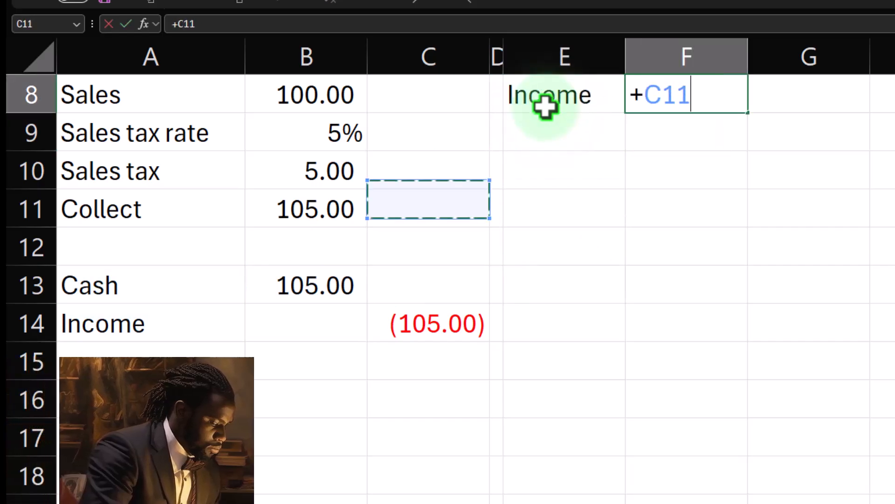
key(Down)
key(Down)
key(Return)
key(Left)
text(+)
key(Left)
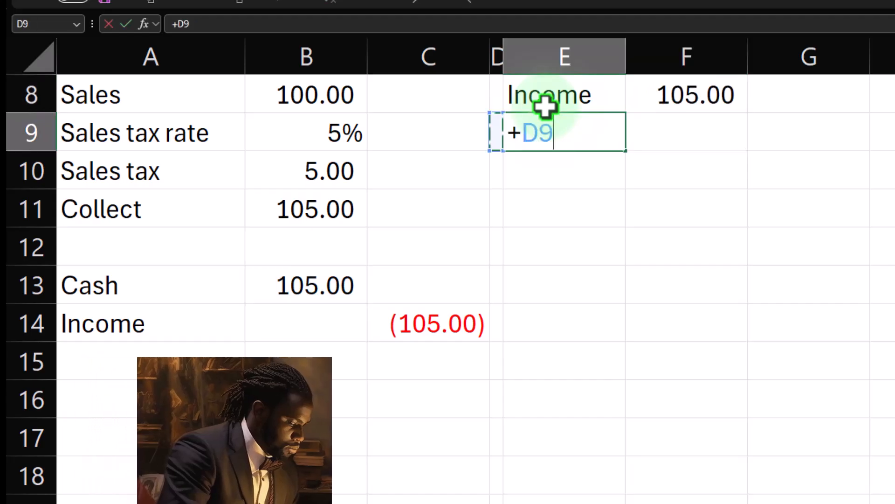
key(Left)
key(Left)
key(Left)
key(Tab)
text(+)
key(Left)
key(Left)
key(Left)
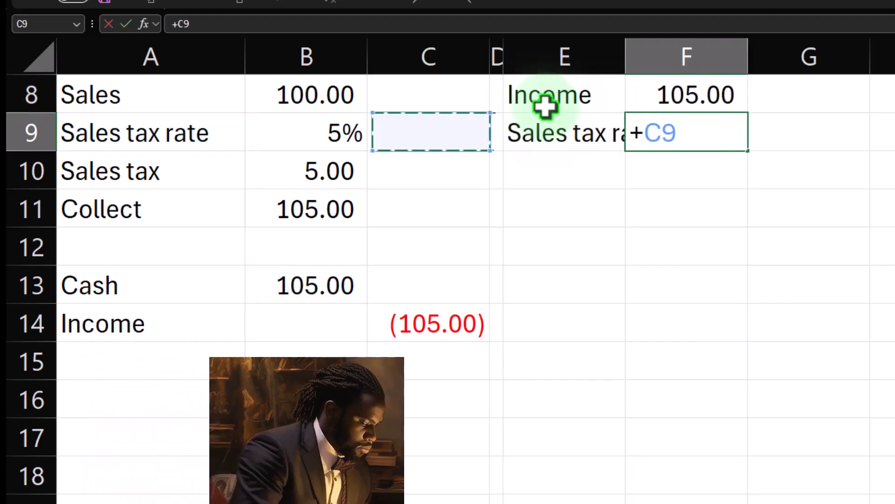
key(Left)
key(Return)
key(Up)
- Label E10 as Tax and multiply the income in F8 by the tax rate in F9 in cell F10
click(575, 176)
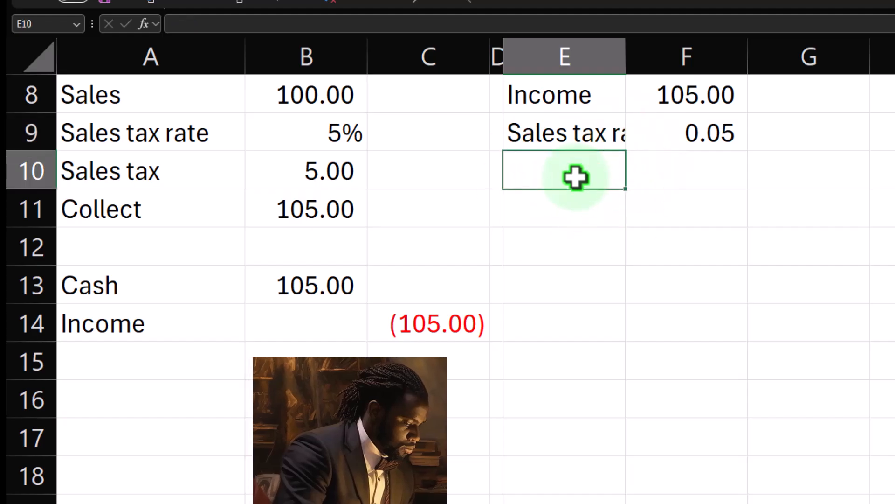
text(Tax)
key(Tab)
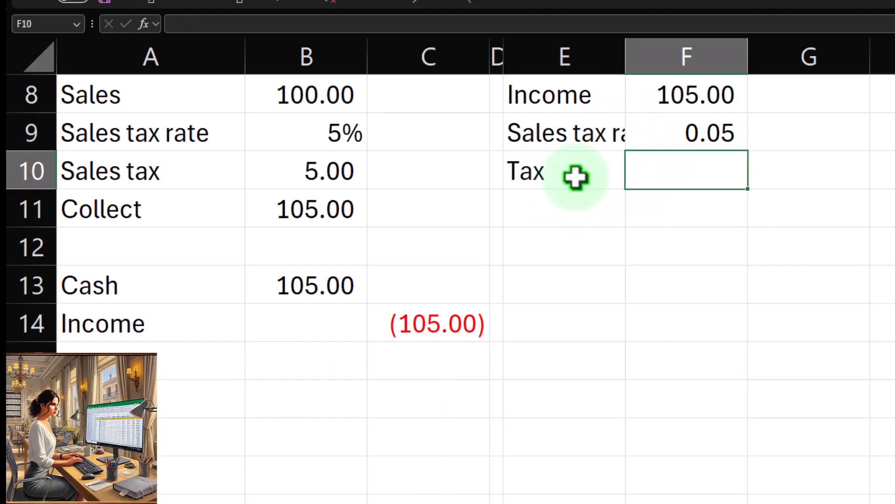
text(=)
key(Up)
key(Up)
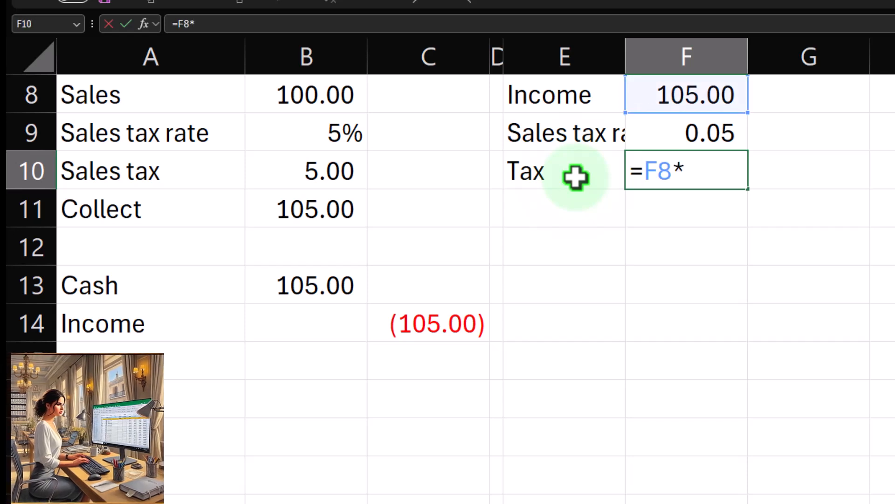
text(*)
key(Up)
key(Return)
key(Up)
key(Right)
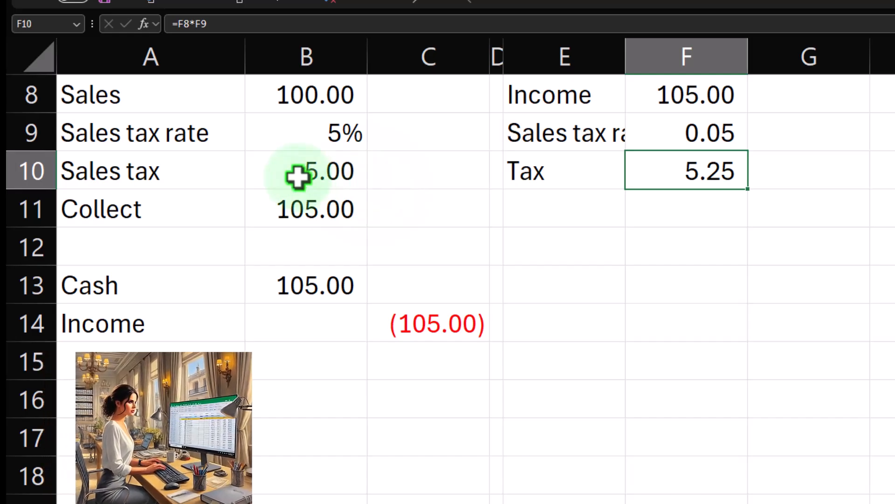
click(683, 100)
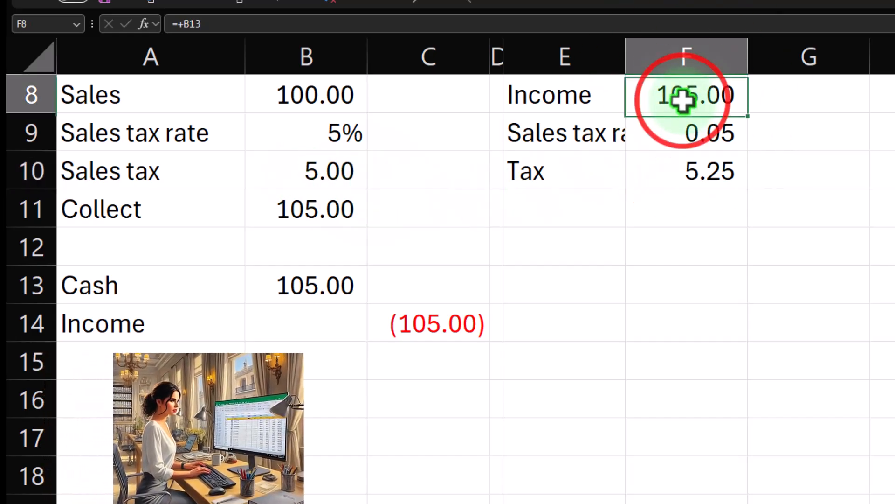
click(711, 136)
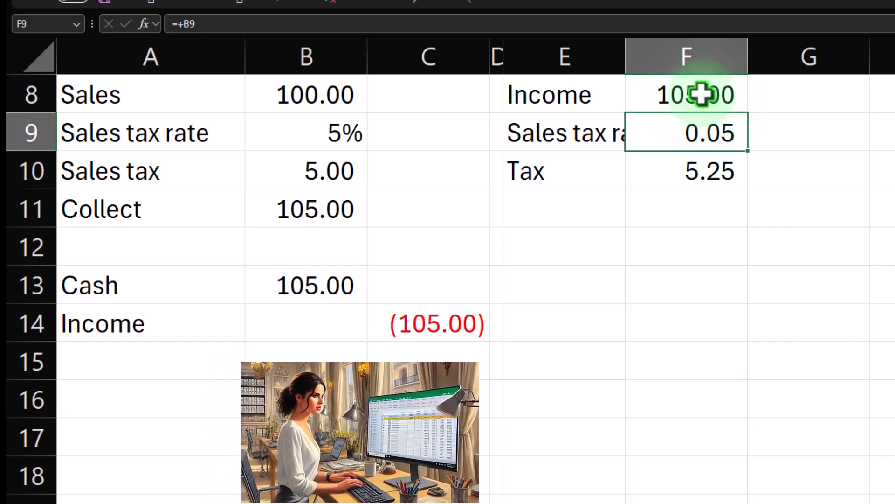
- Narrow column G into a spacer and label cell H8 as Sales
drag(871, 60, 780, 60)
click(817, 95)
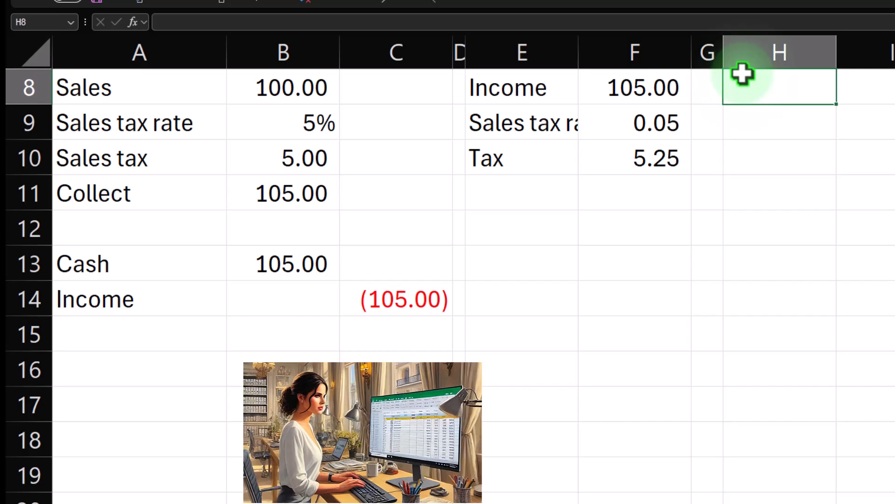
text(Sales)
key(Tab)
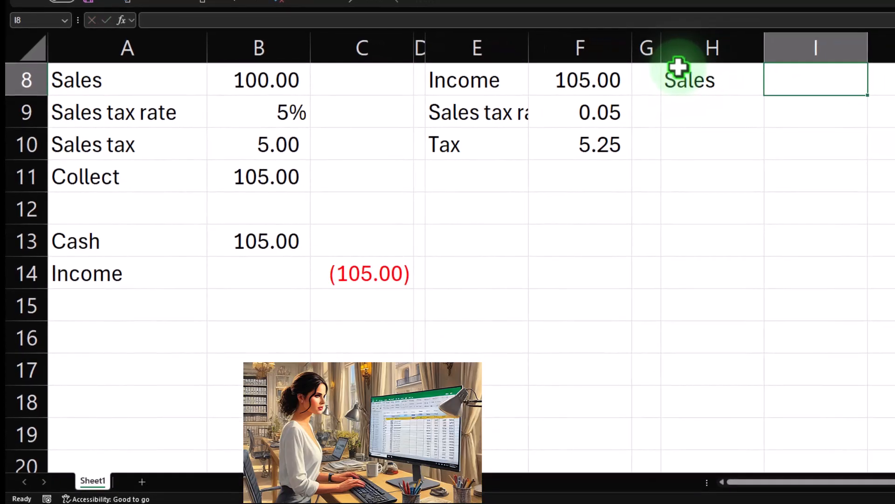
key(Return)
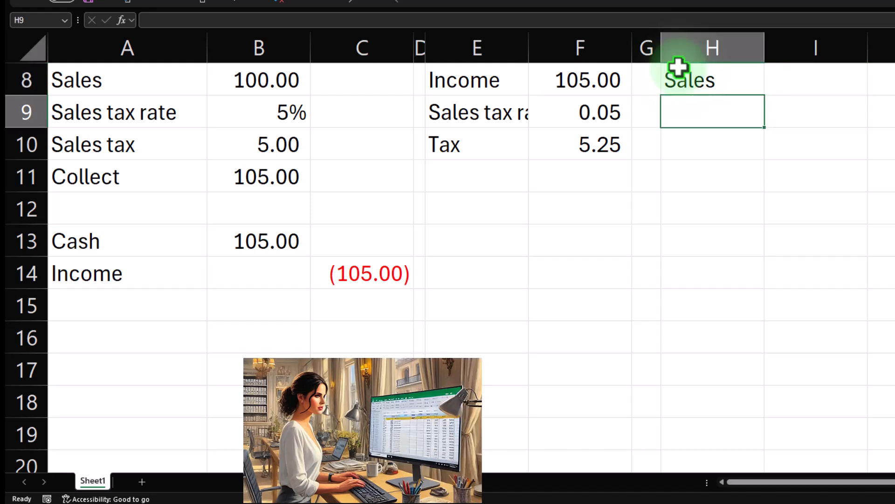
- Bring the Sales tax rate label into H9 and the rate into I9 using cell references
text(+)
key(Left)
key(Left)
key(Left)
key(Left)
key(Left)
key(Left)
key(Left)
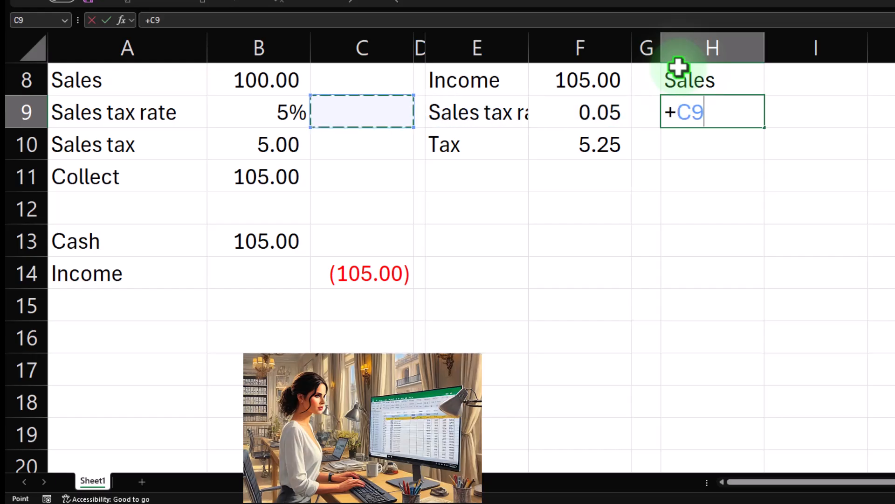
key(Tab)
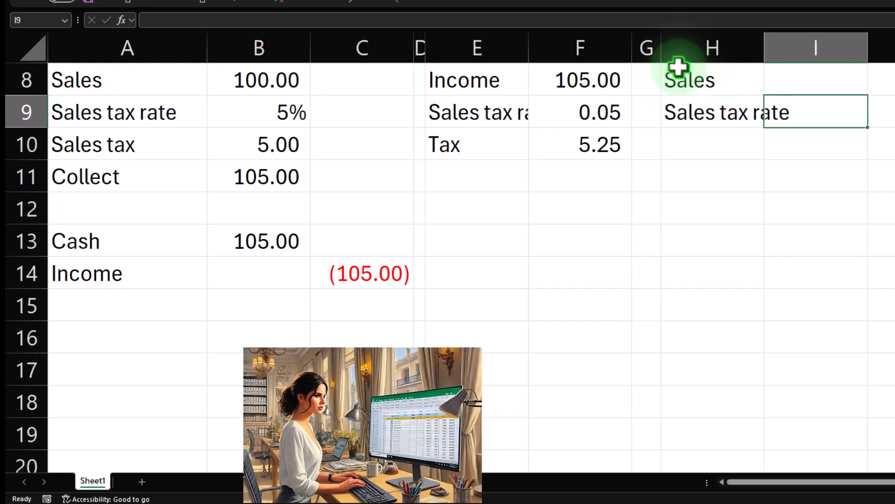
text(+)
key(Left)
key(Left)
key(Left)
key(Return)
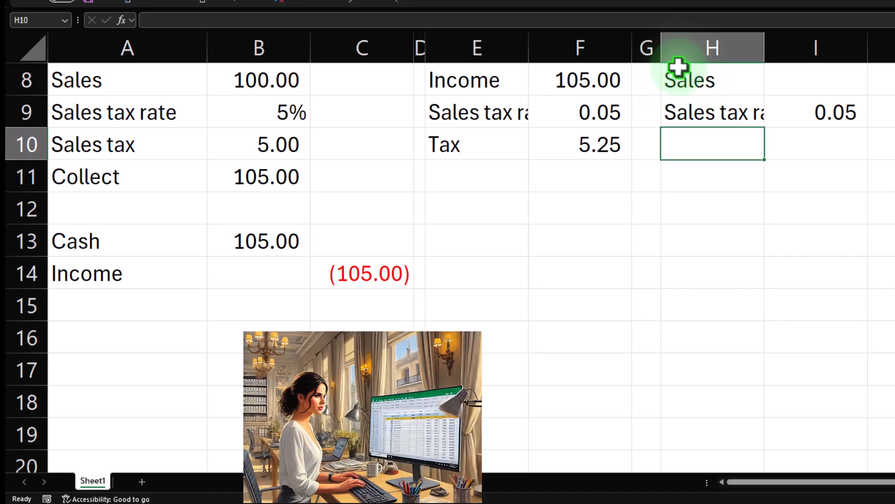
- Label H10 as Tax and H11 as Colelcted, and link I11 to the collected total in B11
key(Tab)
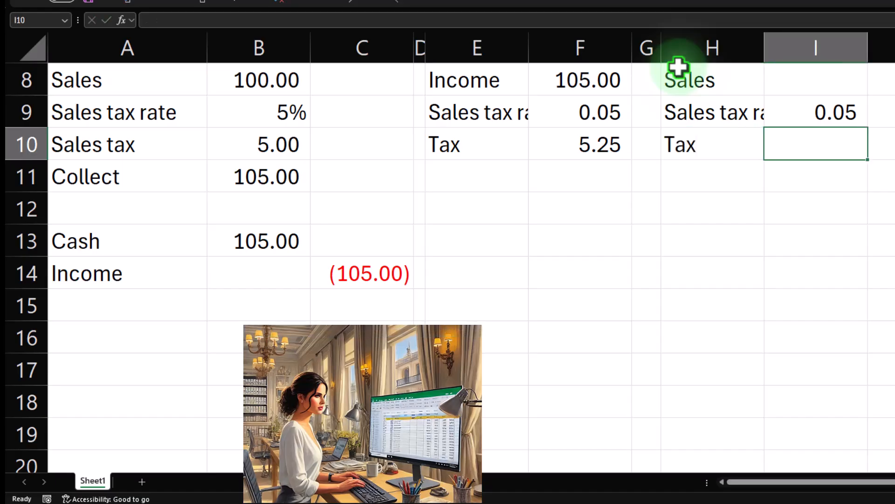
key(Return)
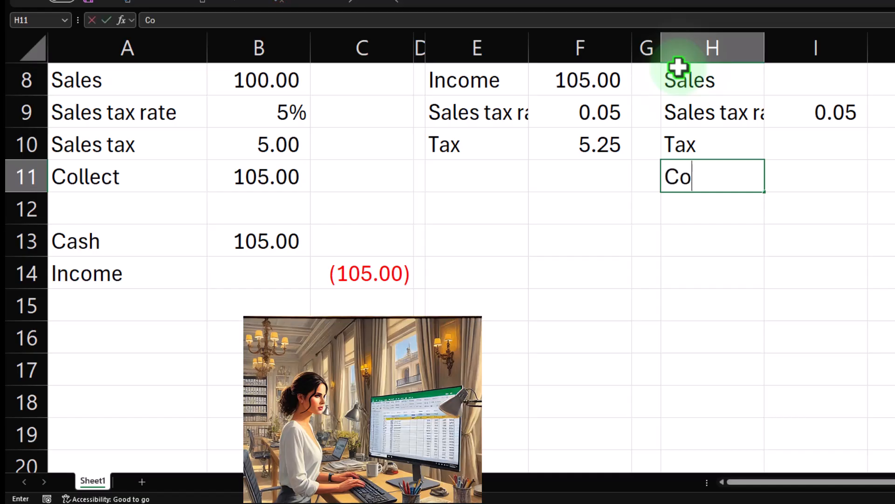
text(Colelcted)
key(Tab)
text(+)
key(Left)
key(Left)
key(Left)
key(Left)
key(Left)
key(Left)
key(Left)
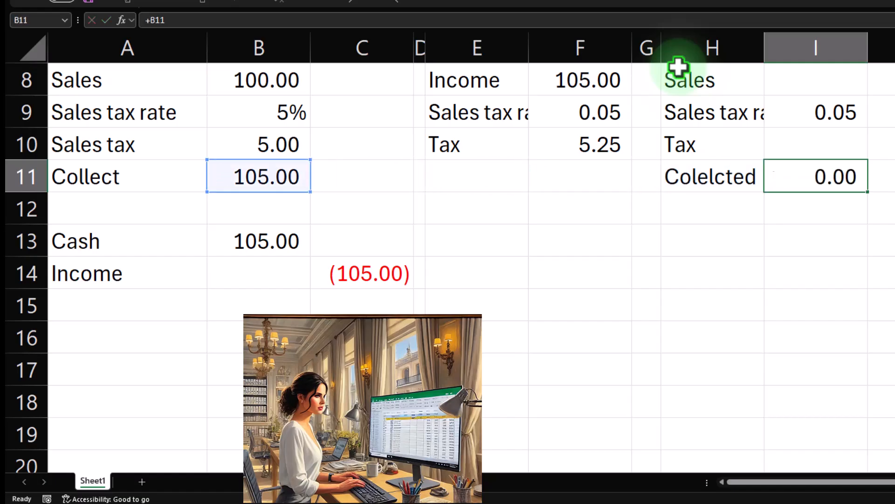
key(Return)
key(Right)
key(Right)
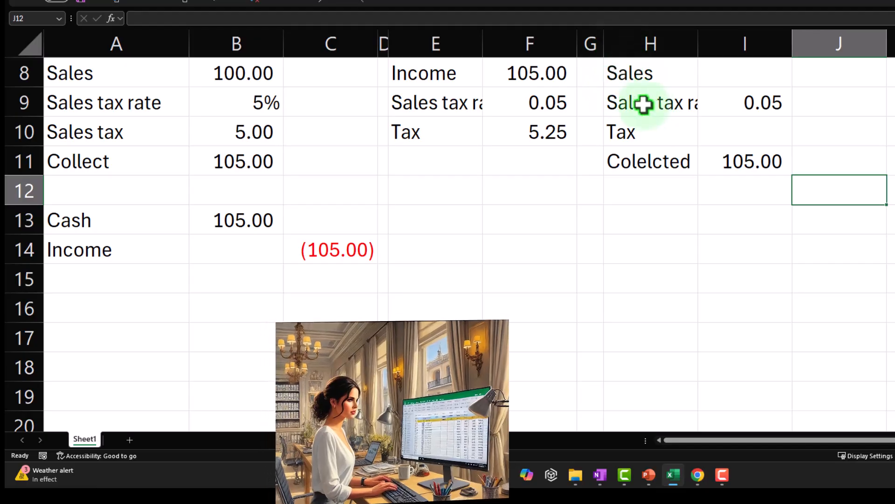
- Try to reference the Cash label in cell A16
click(736, 80)
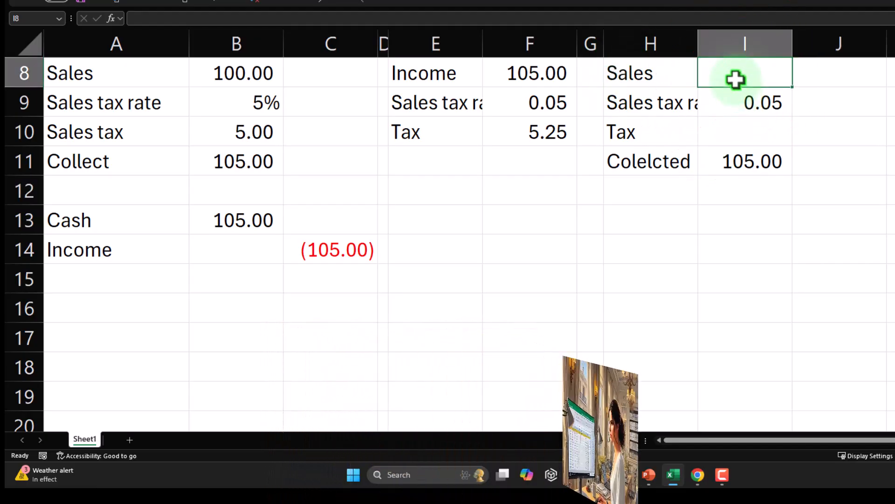
click(112, 327)
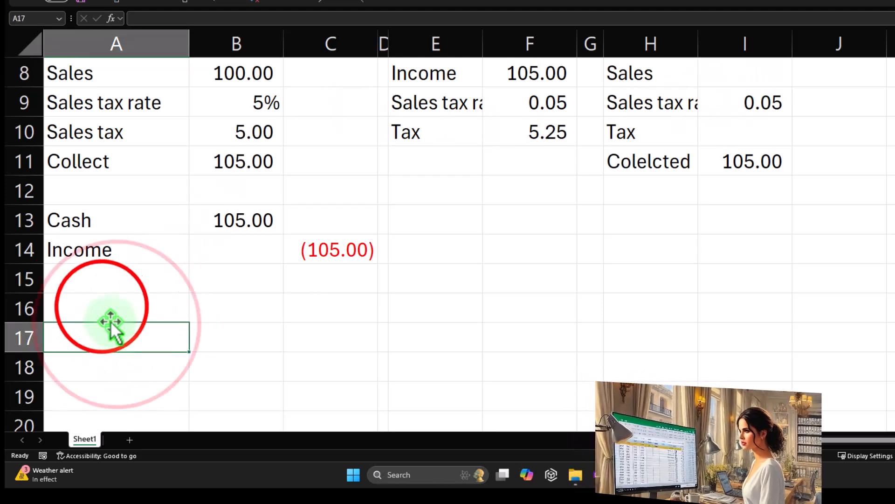
click(100, 304)
text(+)
key(Up)
key(Up)
key(Up)
key(Up)
key(Up)
key(Up)
key(Up)
key(Up)
key(Up)
key(Up)
key(Up)
key(Up)
key(Tab)
key(Up)
key(Up)
key(Up)
key(Up)
key(Up)
key(Up)
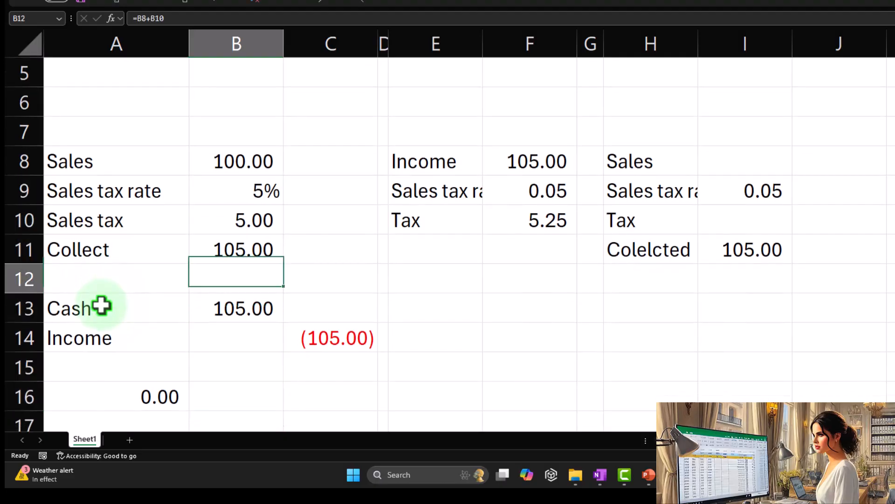
key(Down)
key(Down)
key(Down)
key(Down)
key(Down)
key(Down)
key(Down)
key(Down)
key(Down)
key(Down)
key(Down)
key(Left)
key(Up)
key(Up)
key(Up)
key(Up)
key(Up)
text(+)
key(Up)
key(Up)
key(Up)
key(Up)
key(Up)
key(Up)
key(Up)
key(Return)
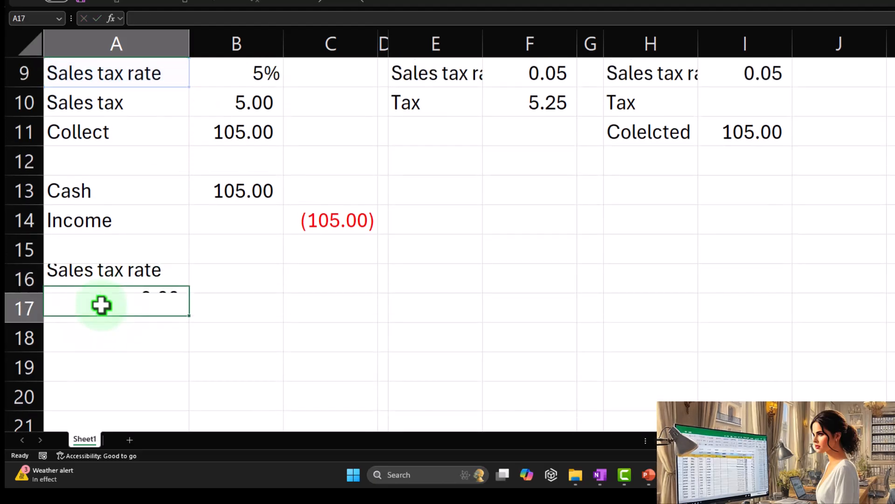
- Link cell A16 to the Sales label in A8
key(Up)
text(+)
key(Up)
key(Up)
key(Up)
key(Up)
key(Up)
key(Up)
key(Up)
key(Up)
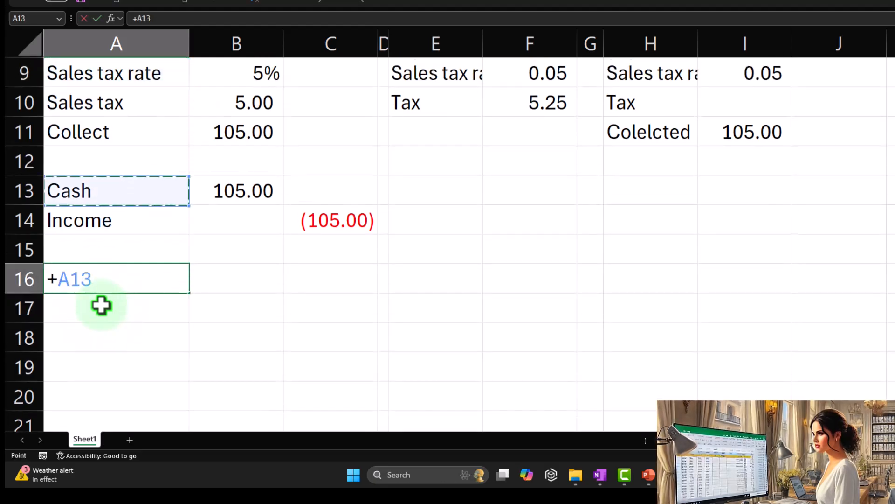
key(Return)
- Link cell B16 to the sales amount in B8
key(Right)
key(Up)
text(+)
key(Up)
key(Up)
key(Up)
key(Up)
key(Up)
key(Up)
key(Up)
key(Up)
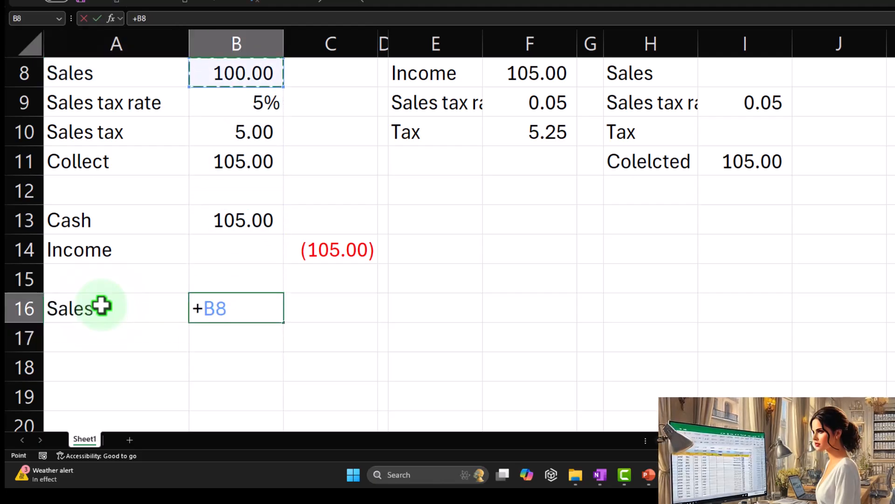
key(Return)
- Label cell A17 as Sales + tax rate and set B17 to 1.05
key(Left)
text(S)
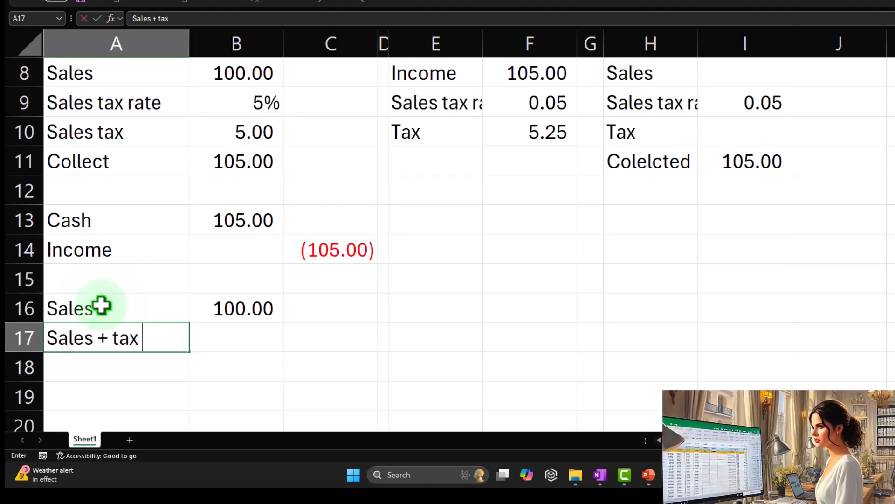
key(Right)
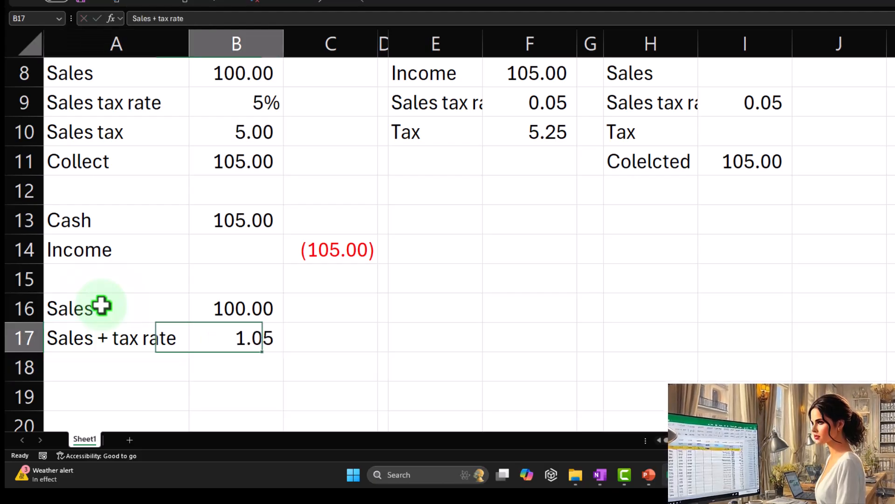
key(Return)
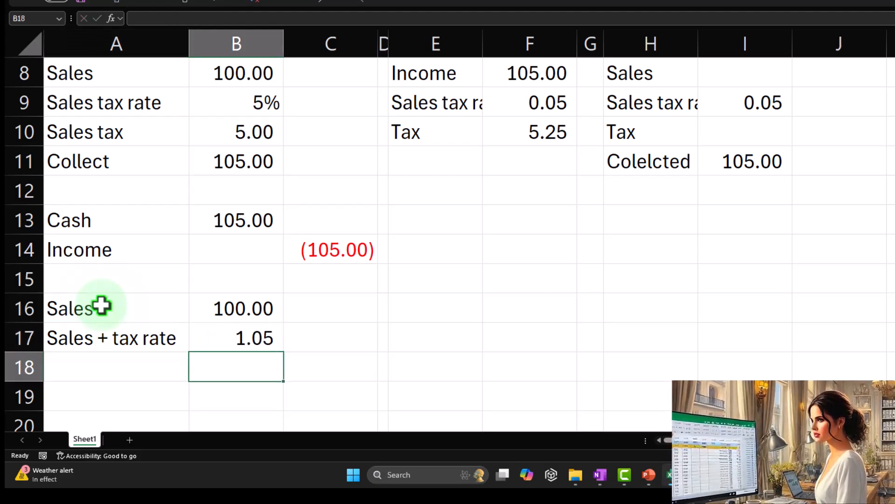
- Label cell A18 as Collect and calculate B18 with the formula =B16*B17
key(Left)
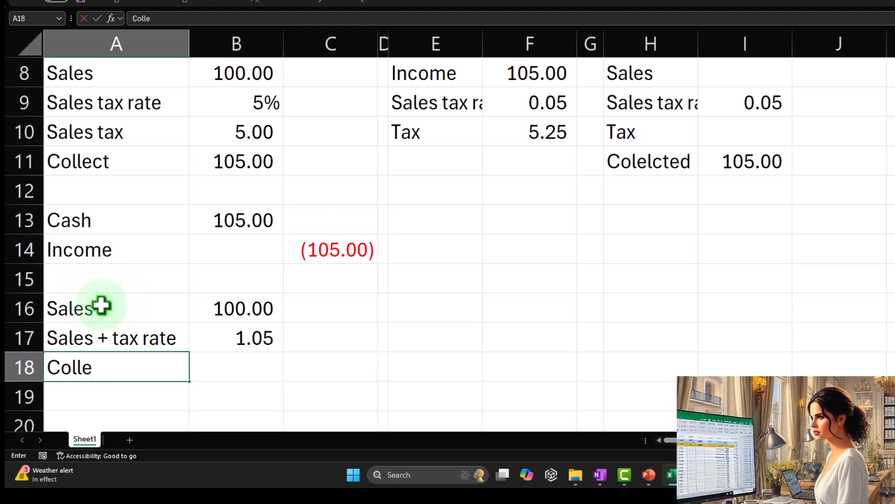
key(Tab)
text(=)
key(Up)
key(Up)
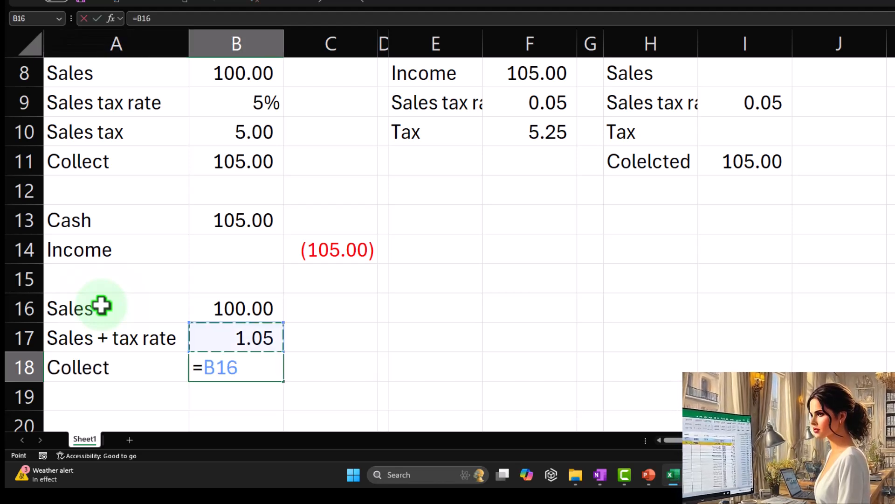
text(*)
key(Up)
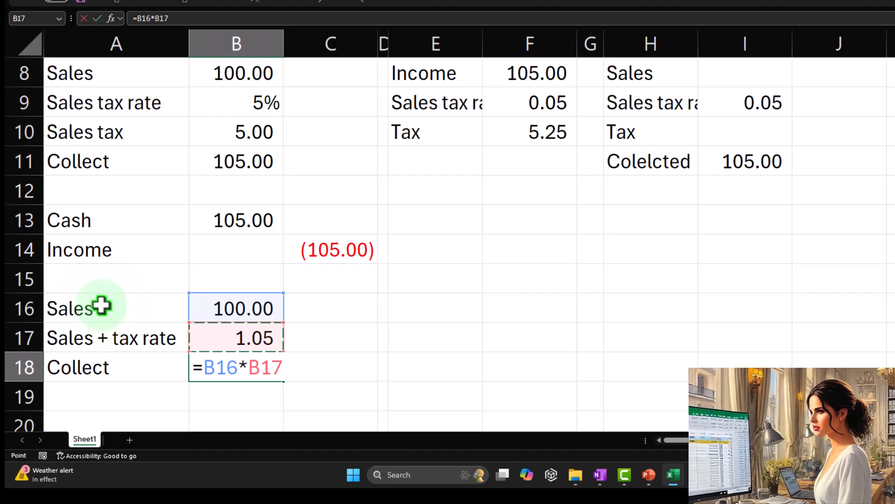
key(Return)
- Bring the Sales label from A16 into cell E16 with a cell reference
key(Up)
key(Right)
key(Right)
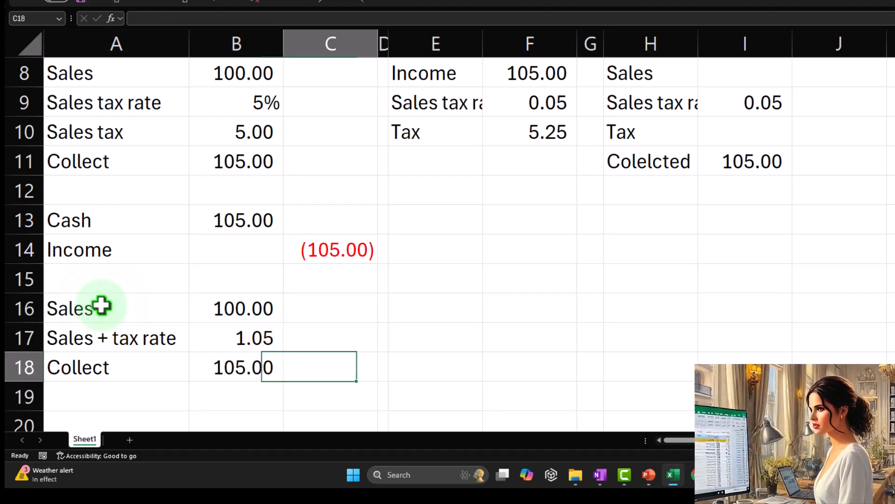
key(Right)
key(Right)
key(Up)
key(Up)
text(+)
key(Left)
key(Left)
key(Left)
key(Left)
key(Tab)
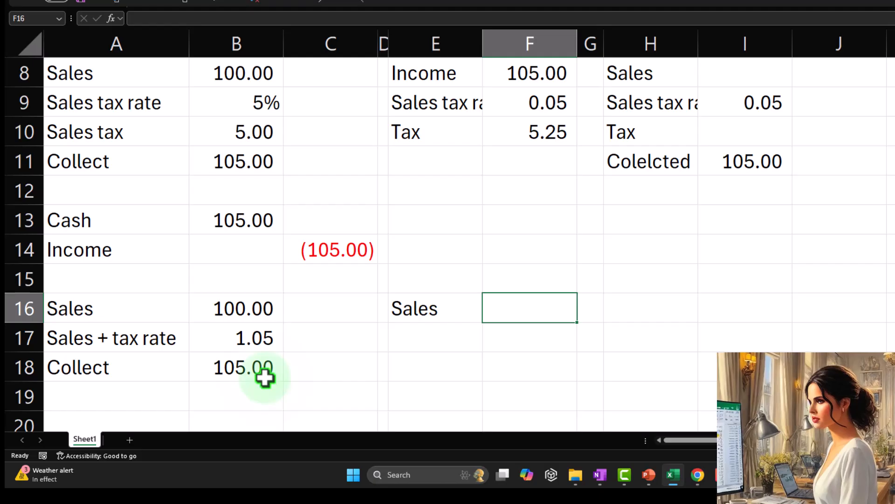
text(+)
key(Left)
key(Down)
key(Down)
key(Left)
key(Left)
key(Left)
key(Left)
key(Right)
key(BackSpace)
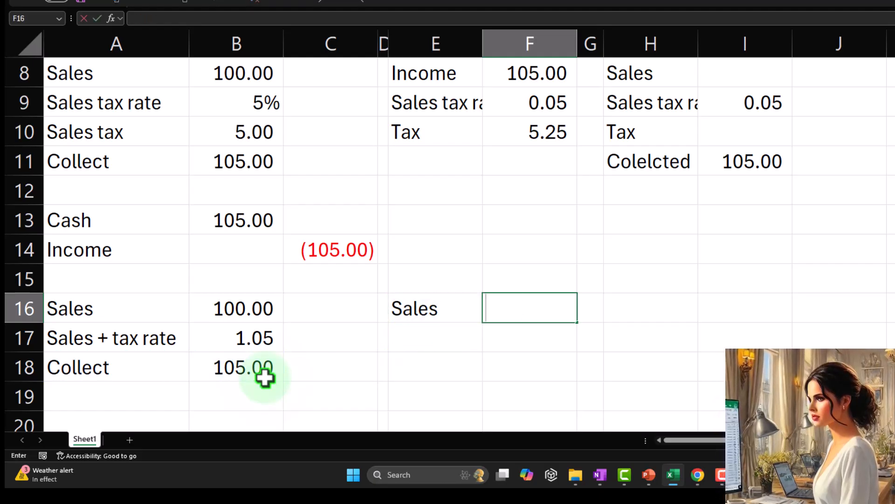
key(Return)
- Link E17 to the Sales + tax rate label in A17 and F17 to the rate in B17
key(Left)
key(Left)
key(Left)
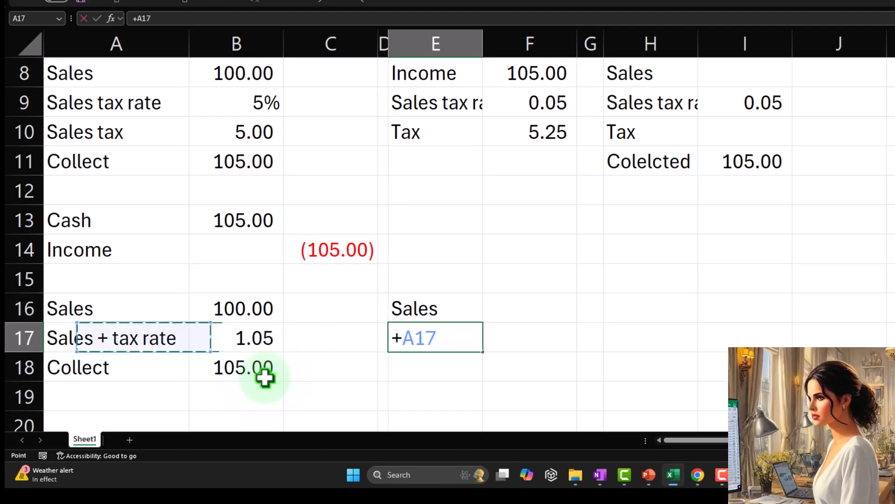
key(Tab)
text(+)
key(Left)
key(Left)
key(Left)
key(Left)
key(Return)
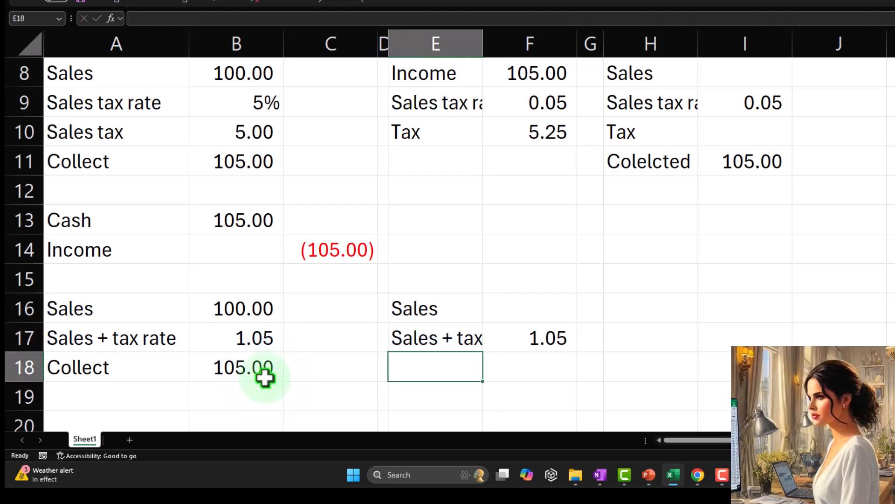
- Link E18 to the Collect label in A18 and F18 to the collected total in B18
text(+)
key(Left)
key(Left)
key(Left)
key(Left)
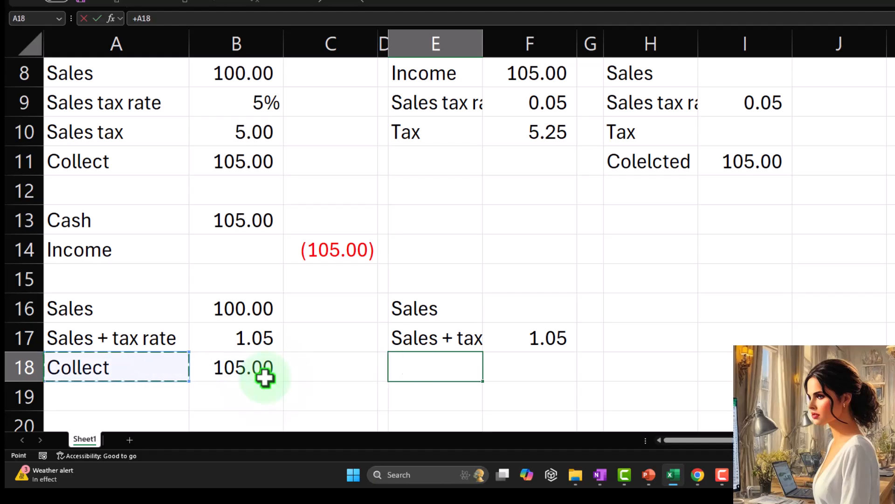
key(Tab)
text(+)
key(Left)
key(Left)
key(Left)
key(Left)
key(Return)
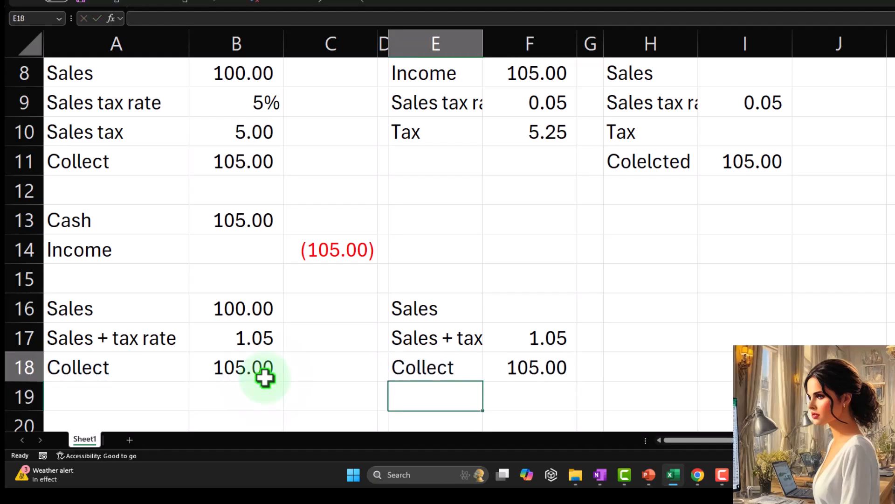
- Fill the empty sales amount cell F16 with yellow
key(Up)
key(Up)
key(Up)
key(Right)
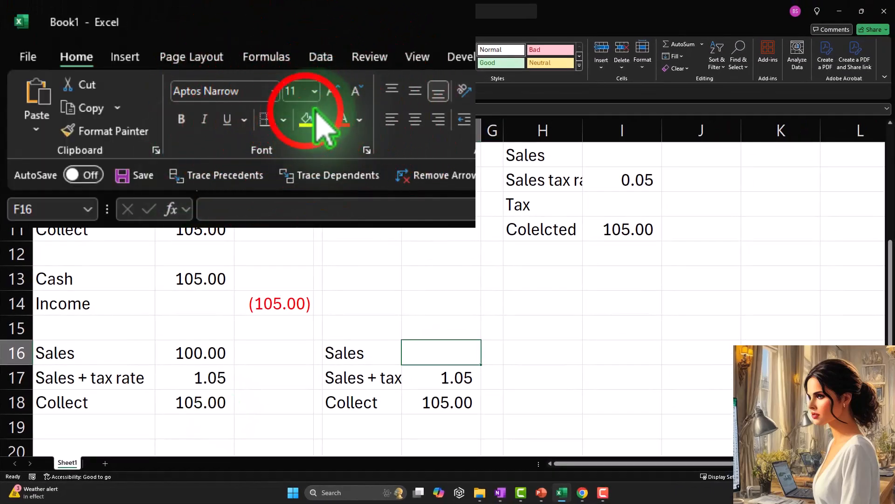
click(318, 108)
- Write the equation x * 1.05 =105 as text in cell E20
scroll(443, 302, down, 1)
click(348, 386)
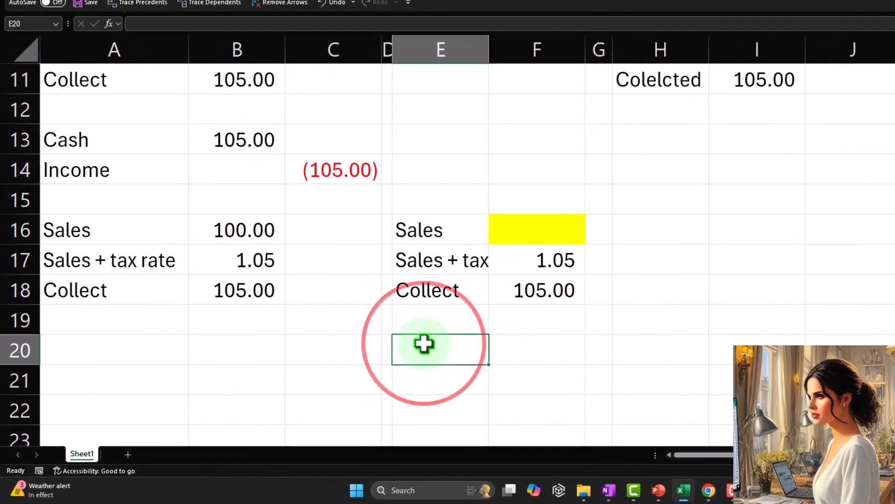
text(x * 1)
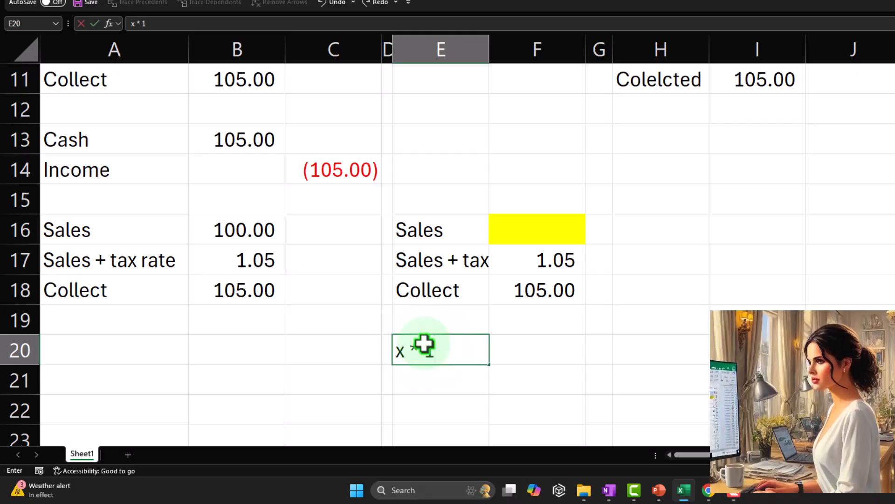
text(.05 =)
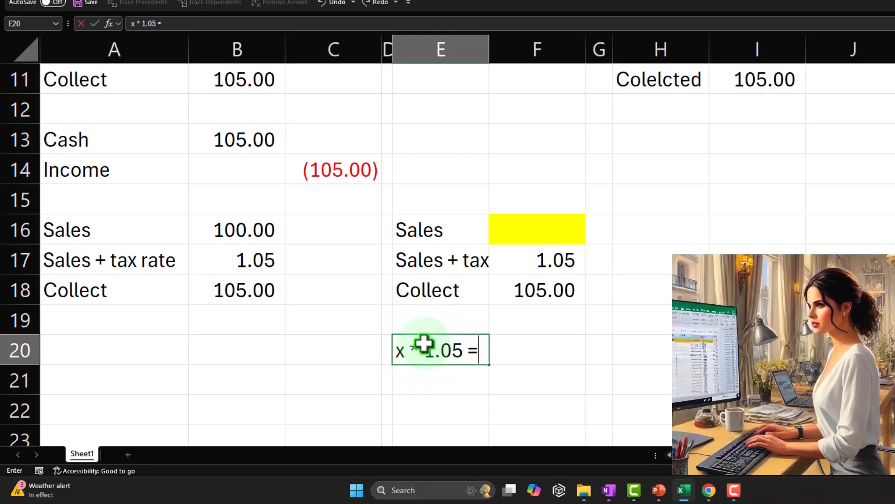
text(105)
key(Return)
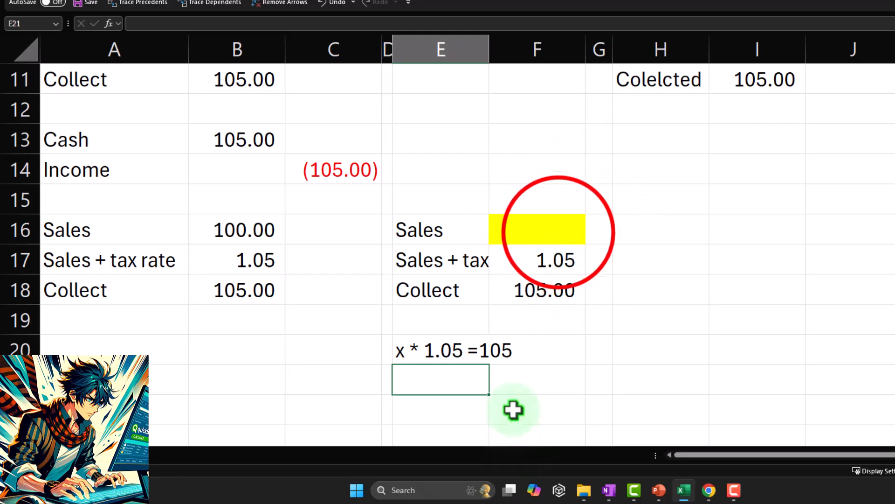
- Solve for sales in the yellow cell F16 with the formula =F18/F17
click(555, 225)
text(=)
key(Down)
key(Down)
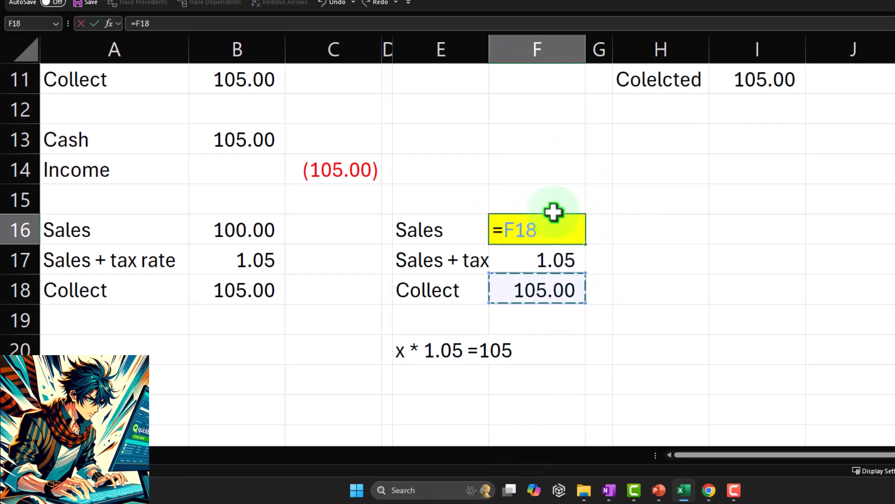
key(Down)
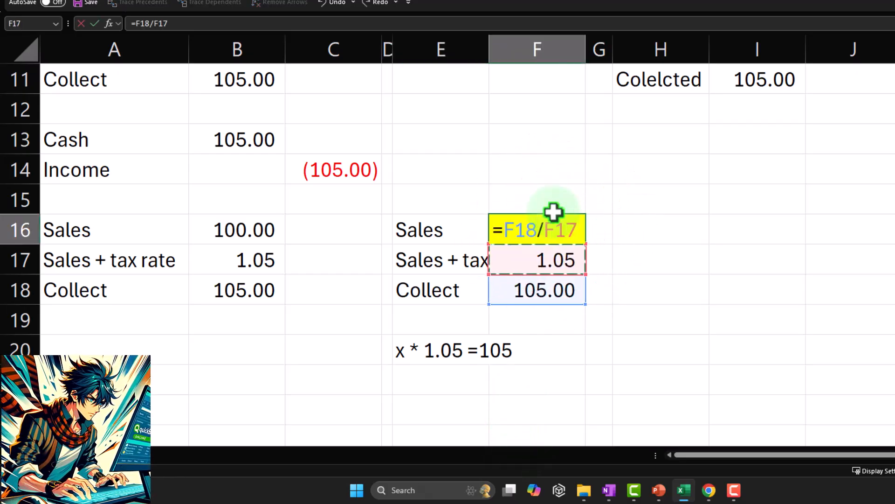
key(Return)
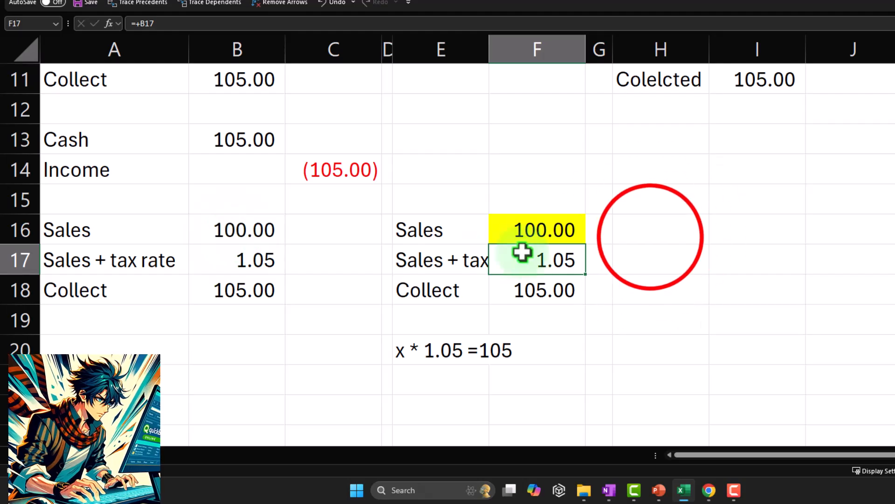
- Link cell H16 to the Sales label in E16
click(651, 237)
text(=)
key(Left)
key(Left)
key(Left)
key(Tab)
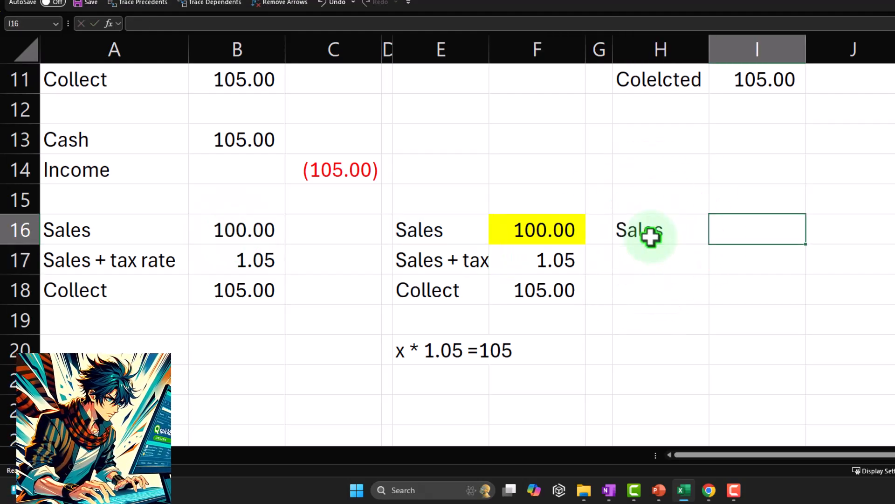
- Link H17 to the Sales + tax rate label in E17 and I17 to the rate in F17
key(Return)
text(+)
key(Left)
key(Left)
key(Left)
key(Tab)
text(+)
key(Left)
key(Left)
key(Left)
key(Return)
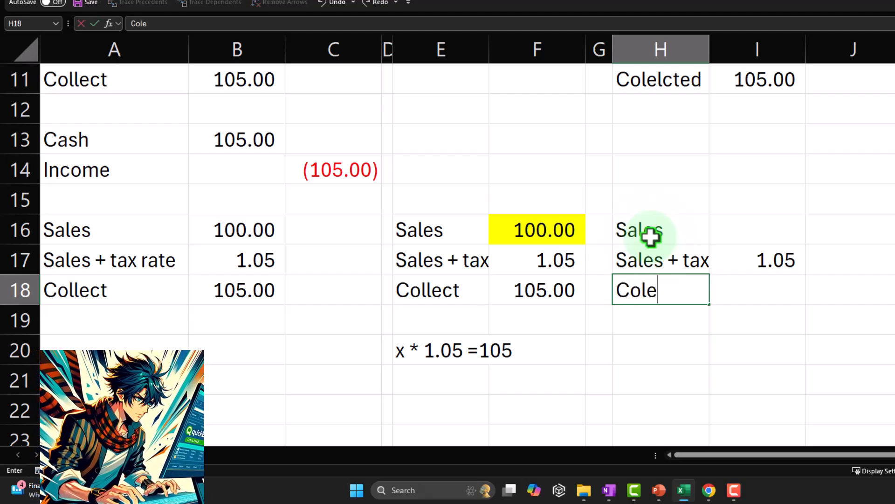
- Label cell H18 as Collect and enter 2000 in I18
text(Collect)
key(Tab)
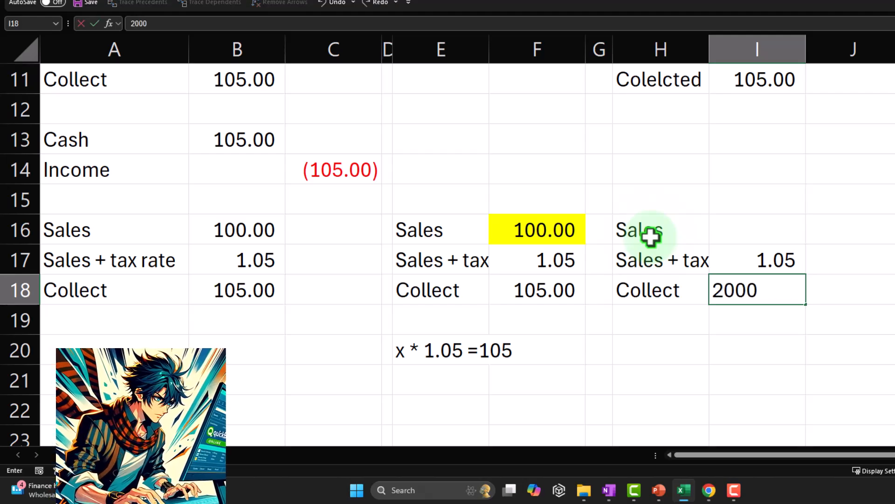
key(Return)
- Write the equation X * 1.05 = 2000 as text in cell H20
key(Up)
key(Up)
key(Up)
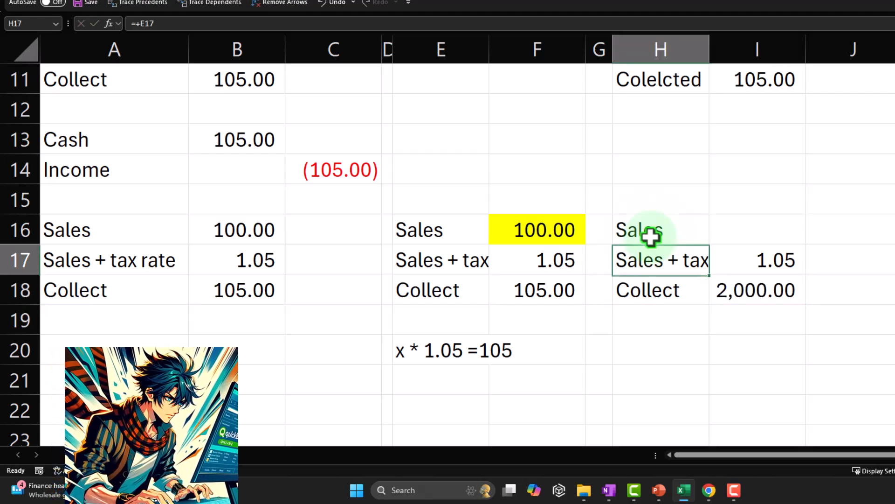
key(Right)
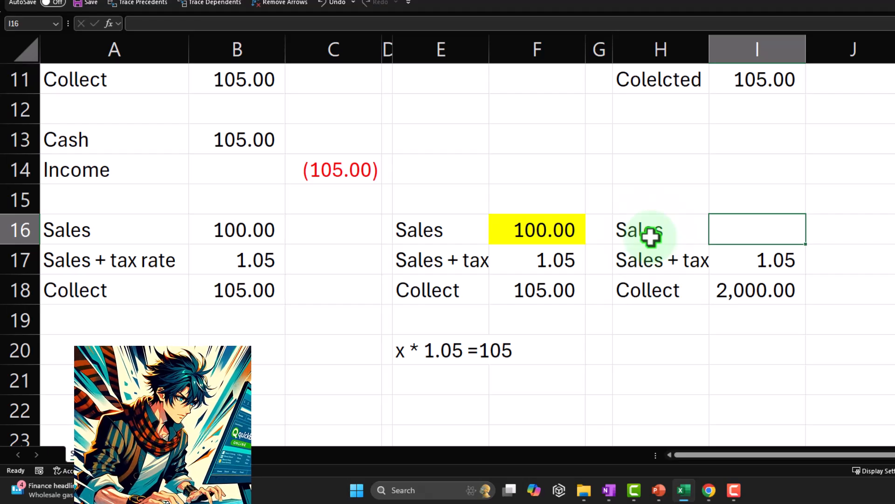
key(Down)
key(Down)
key(Down)
key(Left)
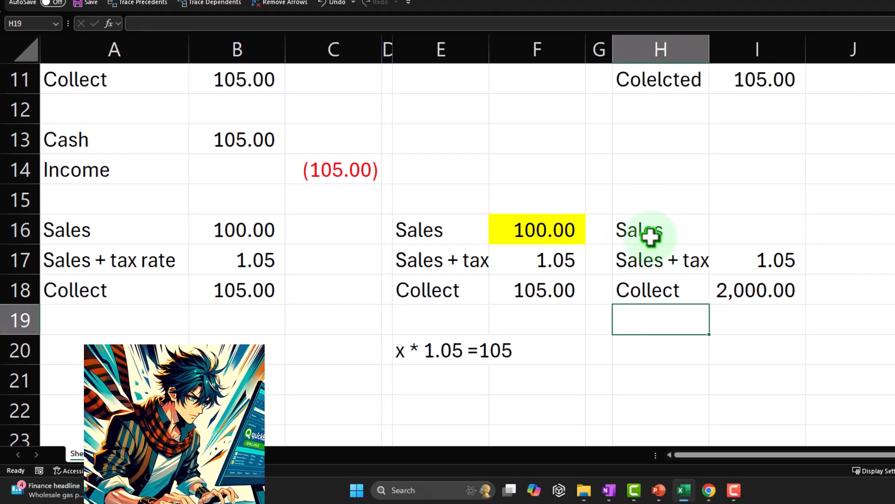
key(Down)
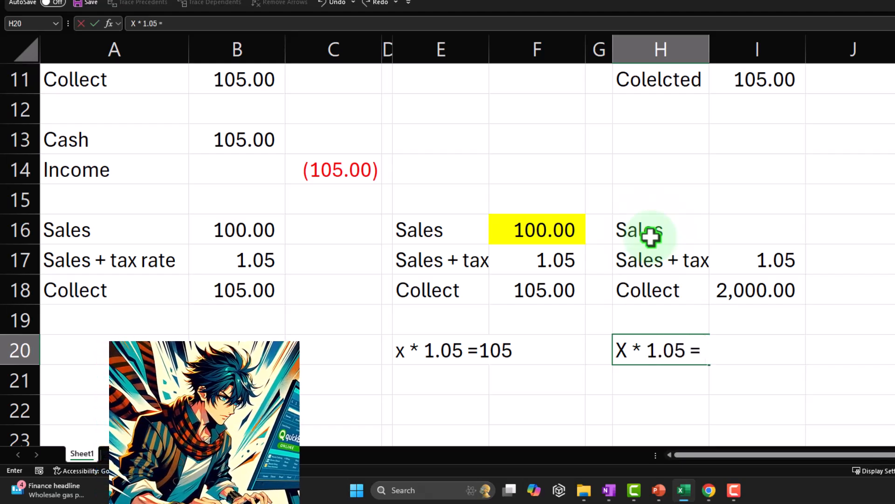
text(00)
key(Return)
- Calculate the sales amount in I16 by dividing the collected total in I18 by the rate in I17
key(Up)
key(Up)
key(Up)
key(Up)
key(Up)
key(Right)
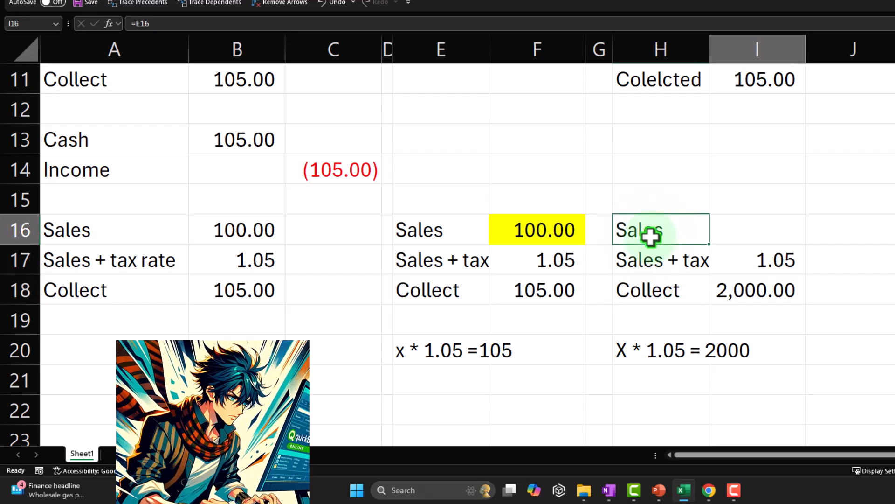
text(=)
key(Down)
key(Down)
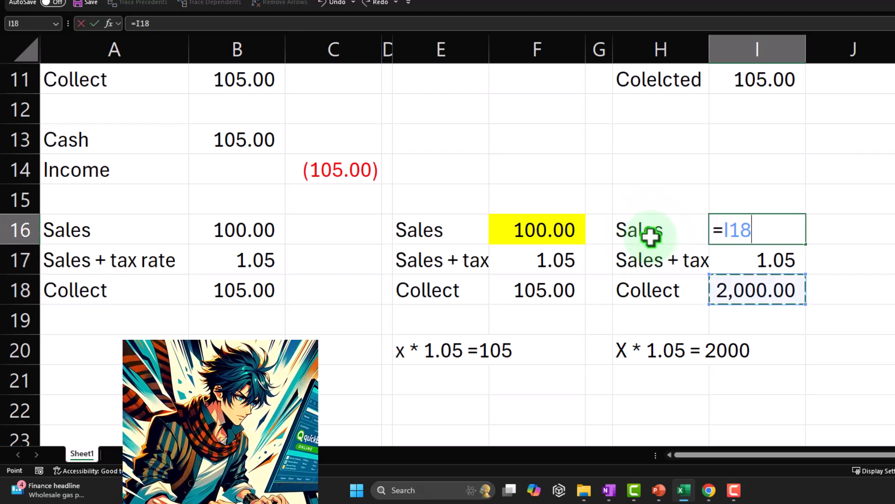
text(/)
key(Down)
key(Return)
- Label cell H22 as Cash below the equation
key(Down)
key(Down)
key(Left)
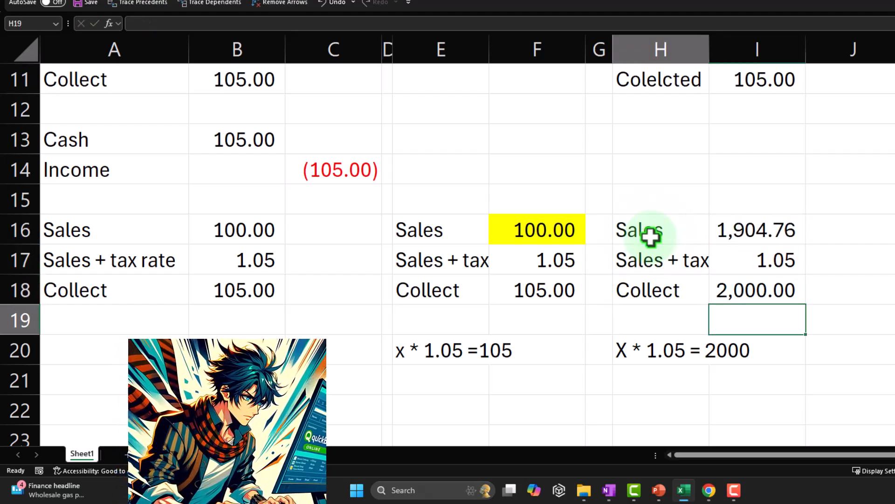
key(Home)
key(Down)
key(Down)
key(Down)
key(Right)
key(Right)
key(Right)
key(Right)
key(Right)
key(Right)
key(Right)
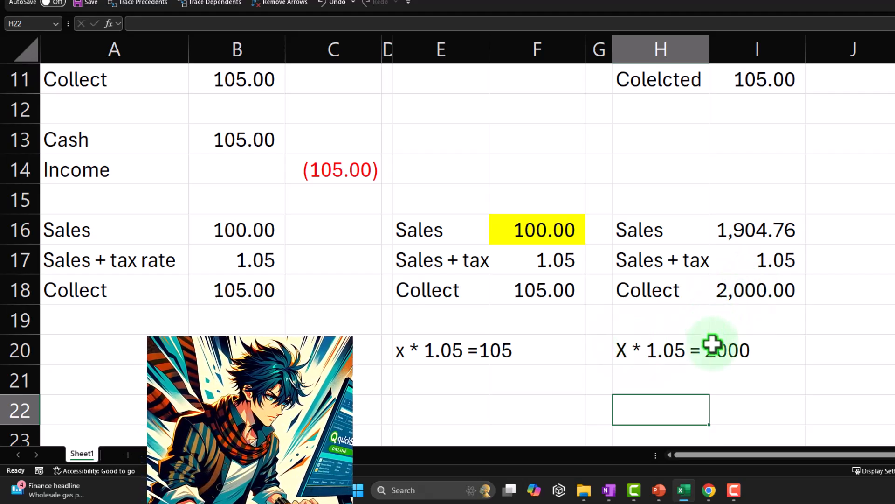
text(ash)
- Set the cash amount in I22 to reference the collected total in I18
key(Tab)
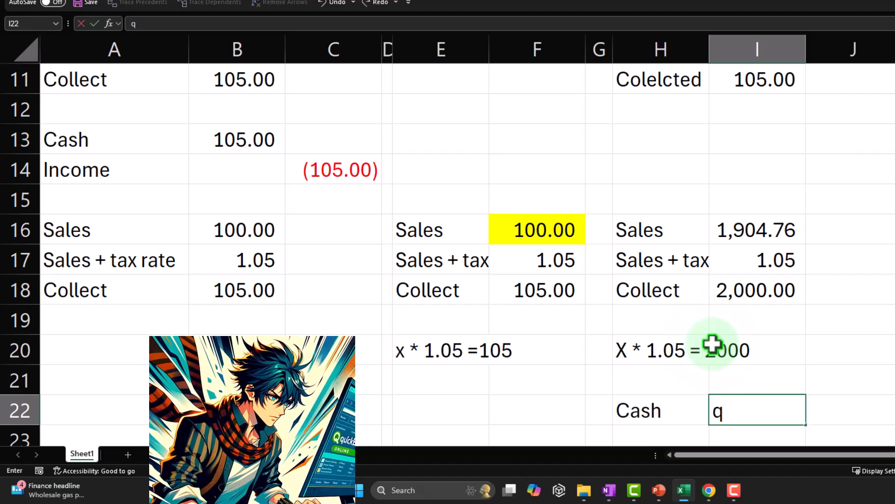
key(Up)
key(Up)
key(Up)
key(Up)
key(Down)
key(Down)
key(Down)
key(Down)
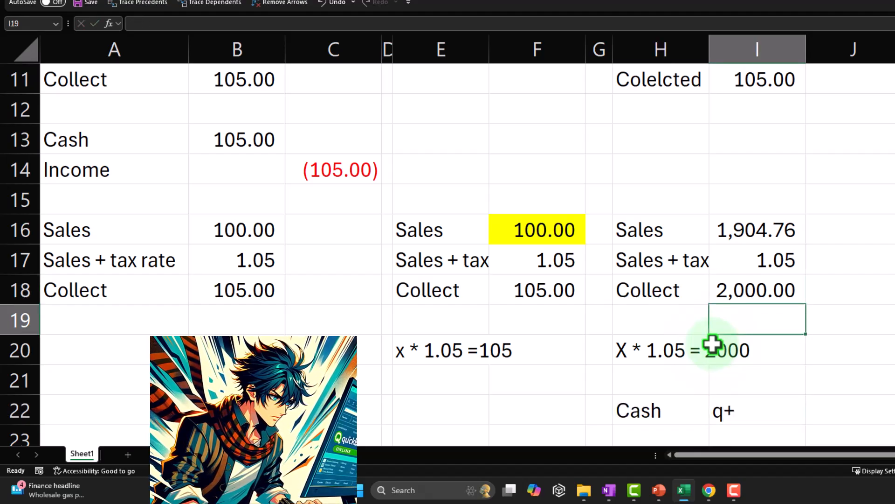
key(Up)
key(Up)
key(Up)
key(Up)
key(Return)
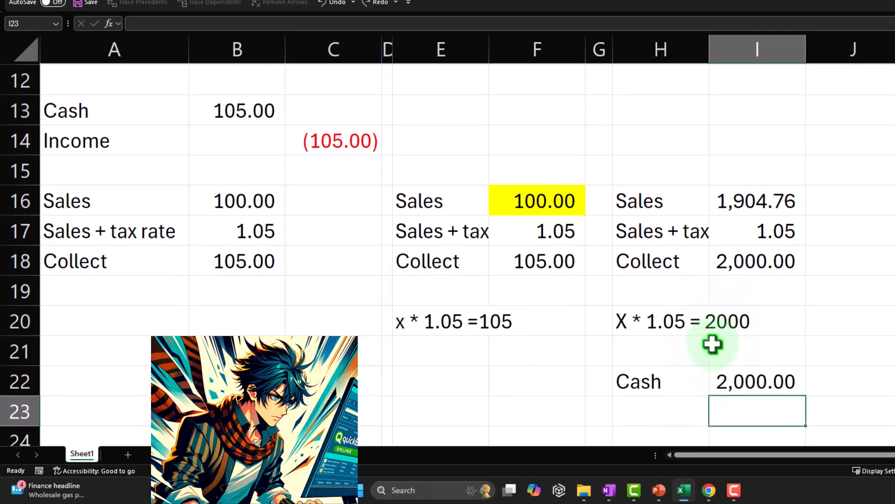
- Label H23 as Income and credit J23 with the negative of the cash amount in I22
text(Income)
key(Tab)
key(Tab)
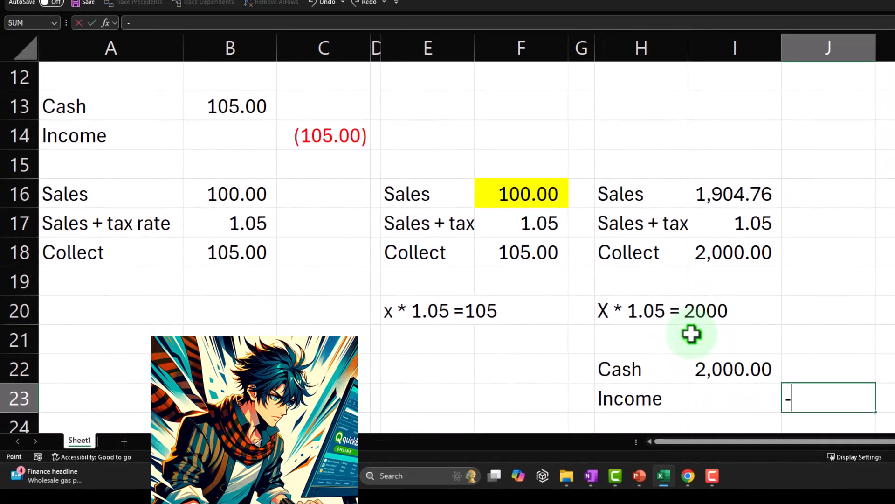
text(-)
key(Left)
key(Return)
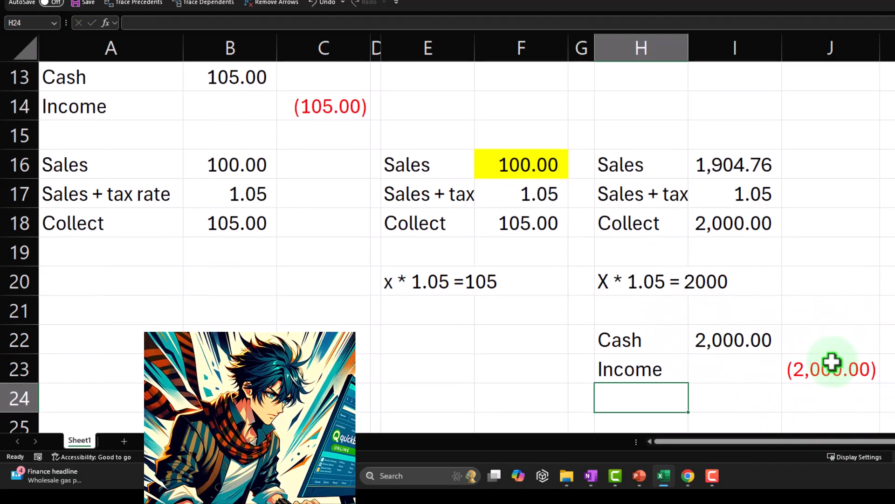
- Compare the recorded income in J23 with the calculated sales amount in I16
click(833, 362)
click(755, 162)
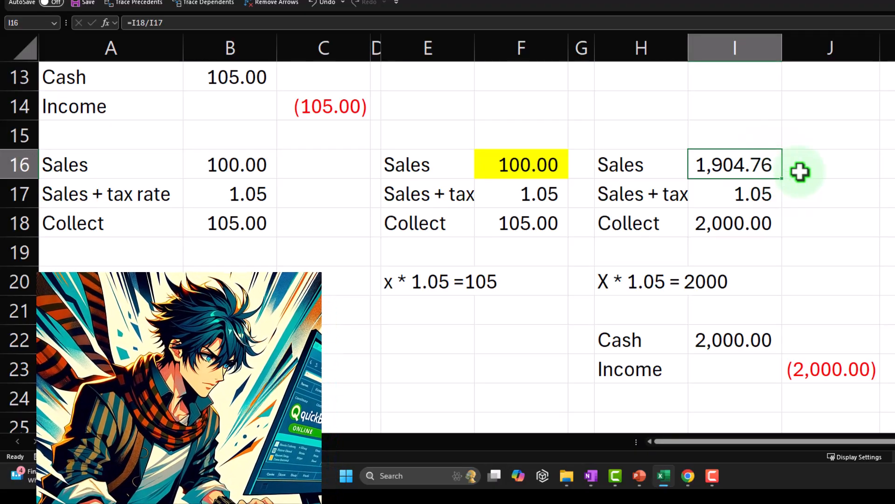
key(Down)
key(Down)
key(Down)
key(Down)
key(Down)
key(Down)
key(Down)
key(Down)
key(Down)
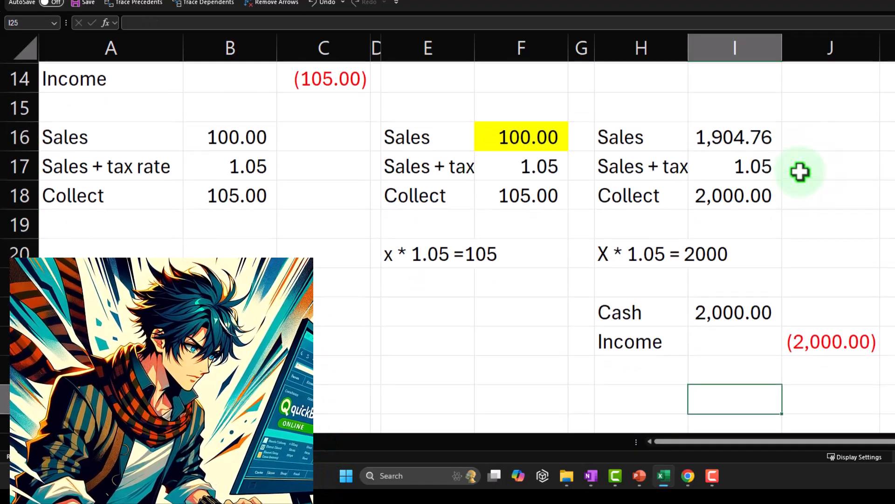
key(Down)
key(Up)
key(Up)
key(Up)
key(Up)
key(Up)
key(Up)
key(Up)
key(Up)
key(Up)
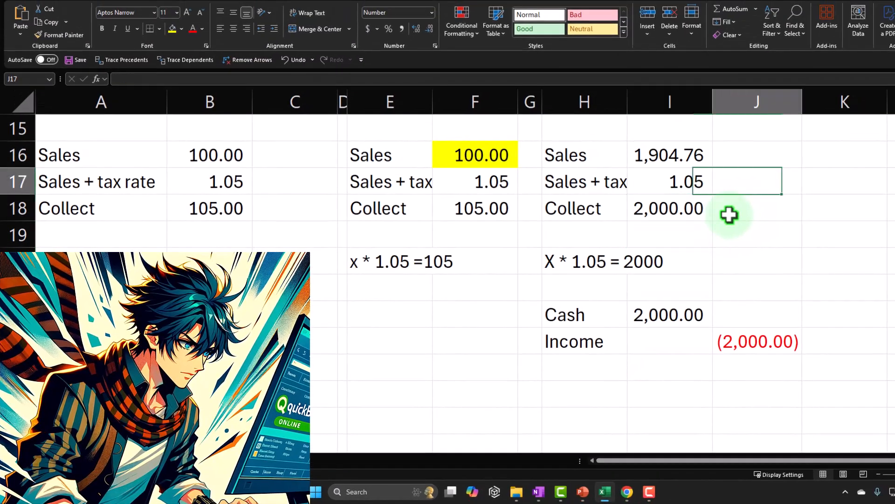
- Calculate the sales tax portion in K18 by subtracting the sales in I16 from the collected total in I18
key(Right)
key(Right)
key(Down)
text(+)
key(Up)
key(Left)
key(Left)
key(Up)
key(Return)
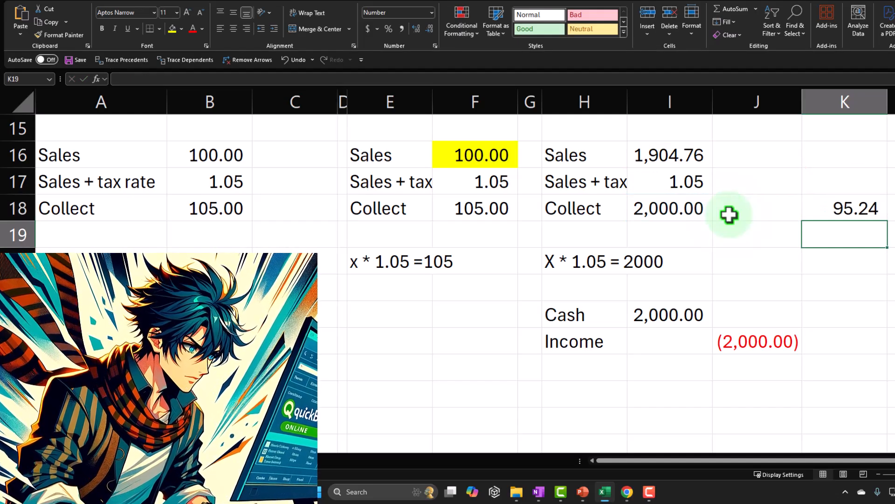
- Label H26 as Cash by referencing the label in H22
key(Down)
key(Down)
key(Down)
key(Down)
key(Down)
key(Down)
key(Left)
key(Left)
key(Left)
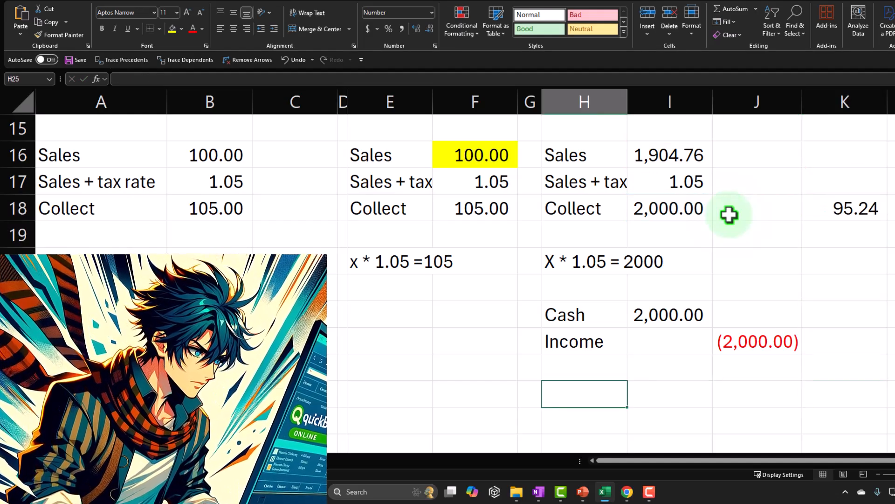
text(+)
key(Up)
key(Up)
key(Up)
key(Return)
- Credit cash in J26 with the negative of the sales tax amount in K18
key(Right)
key(Right)
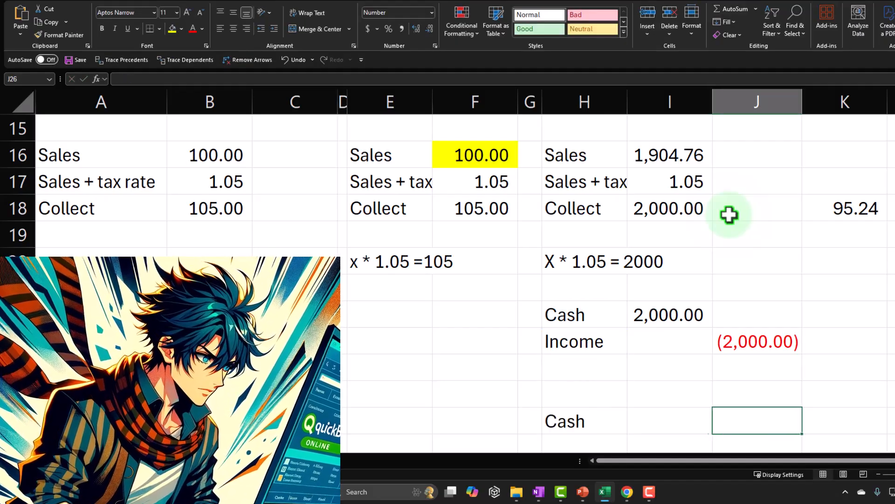
text(-)
key(Up)
key(Up)
key(Up)
key(Up)
key(Up)
key(Up)
key(Up)
key(Up)
key(Right)
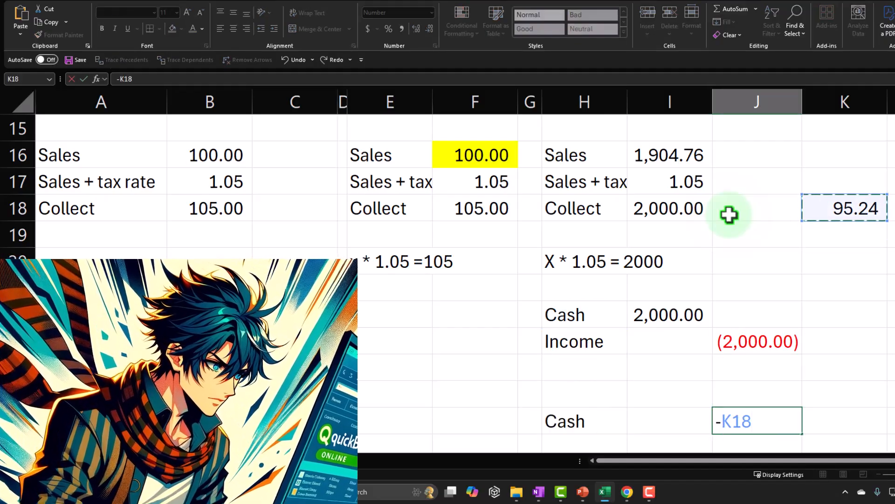
key(Return)
- Label H25 as Income by referencing the label in H23
key(Up)
key(Left)
key(Left)
key(Up)
text(+)
key(Up)
key(Up)
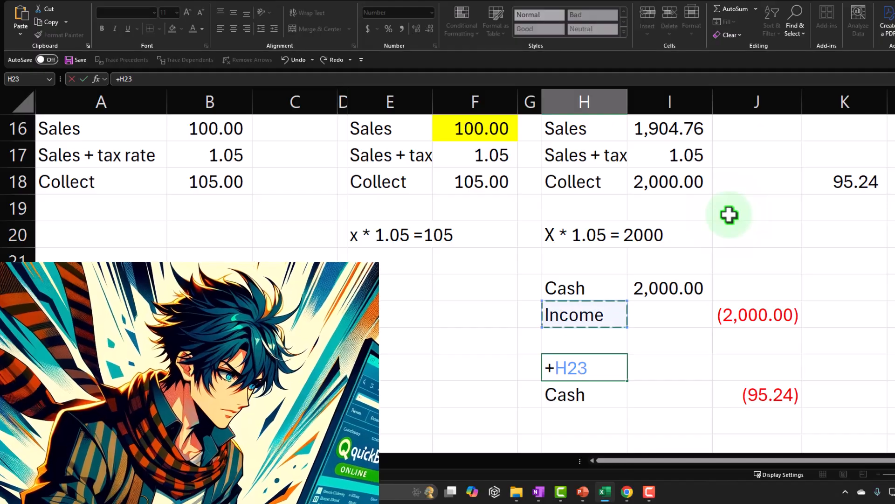
key(Tab)
- Debit income in I25 with the reversed sign of the cash amount in J26
text(-)
key(Down)
key(Right)
key(Return)
key(Left)
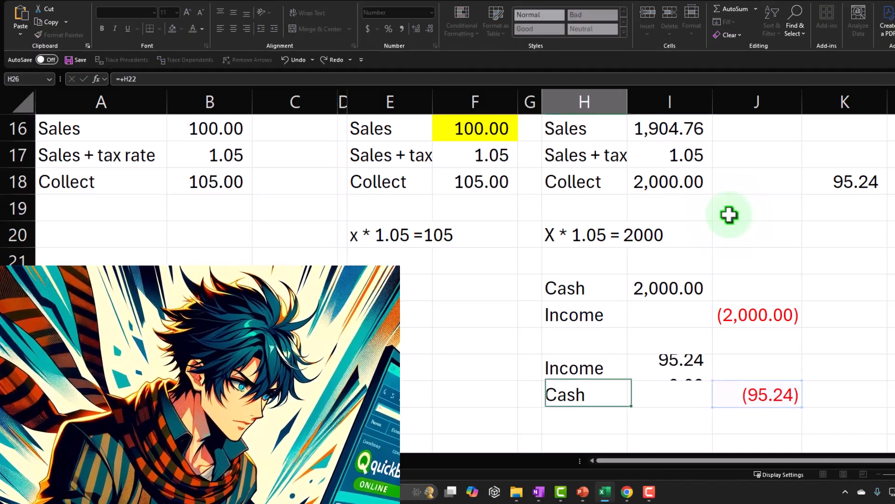
- Check the net of the income entries in J23 and I25 against the sales in I16, and review the earlier tax examples
click(689, 290)
click(761, 313)
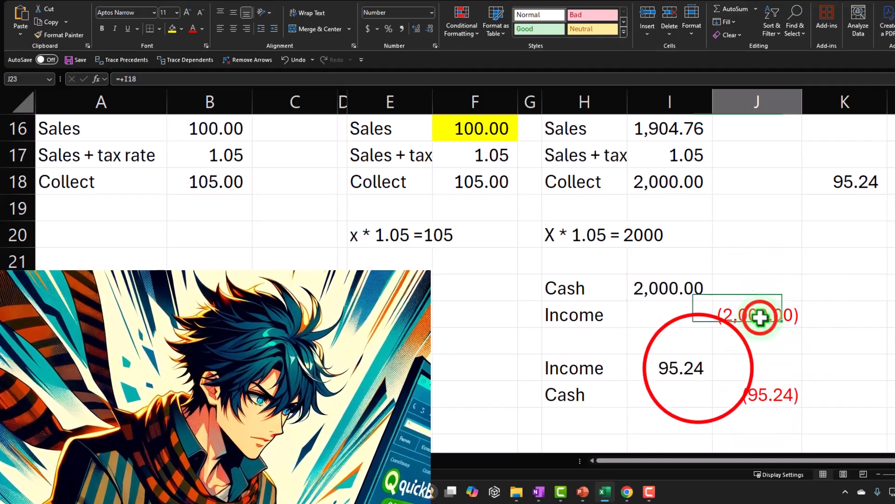
ctrl+click(703, 367)
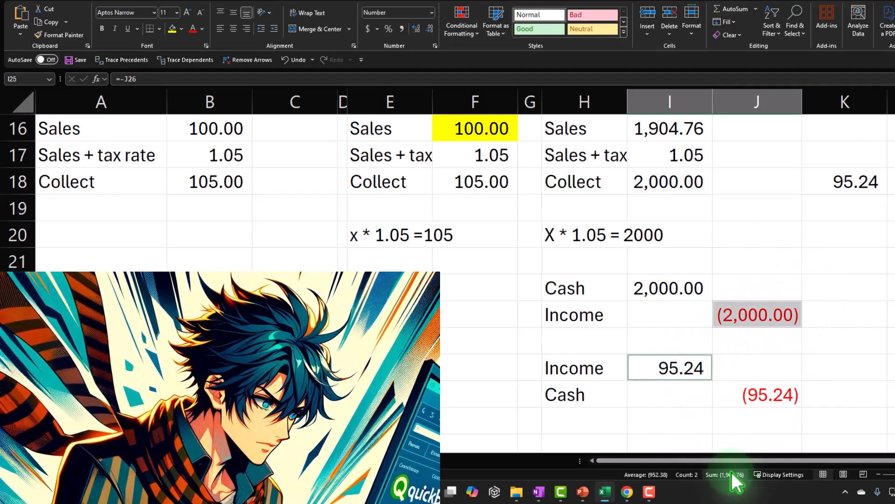
click(656, 135)
click(362, 291)
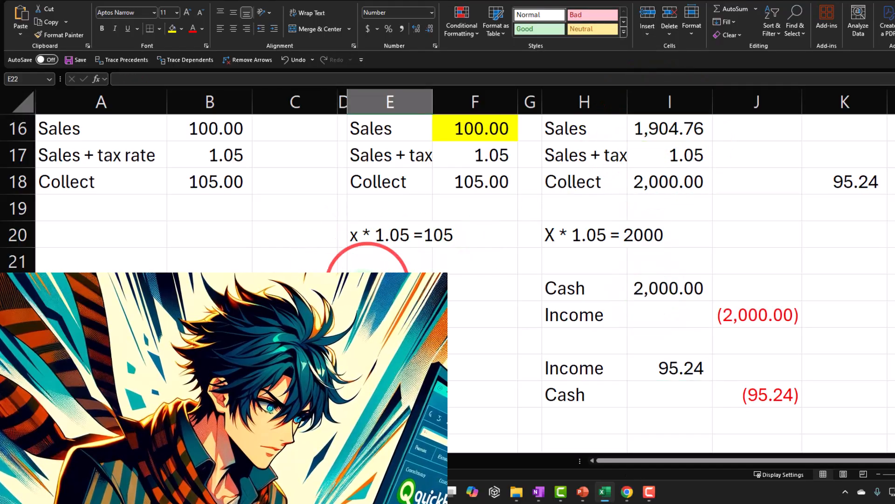
scroll(362, 298, up, 4)
scroll(362, 297, down, 2)
scroll(362, 297, up, 1)
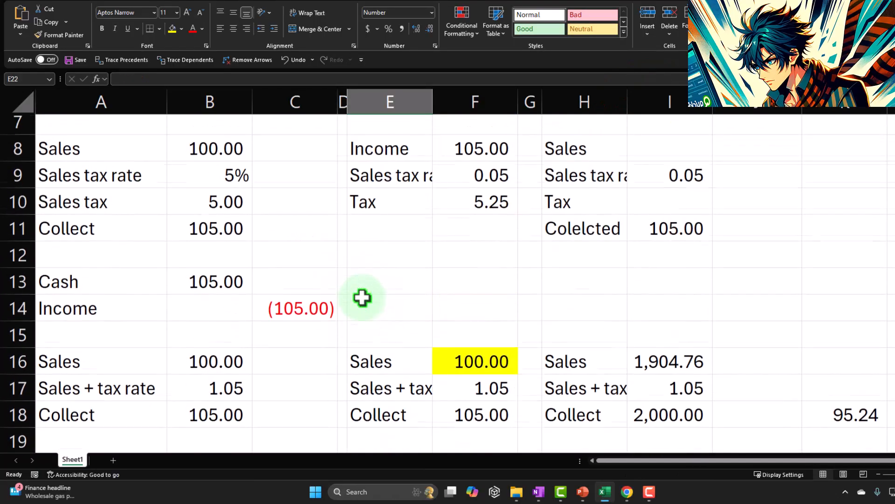
scroll(362, 297, down, 1)
scroll(363, 298, down, 4)
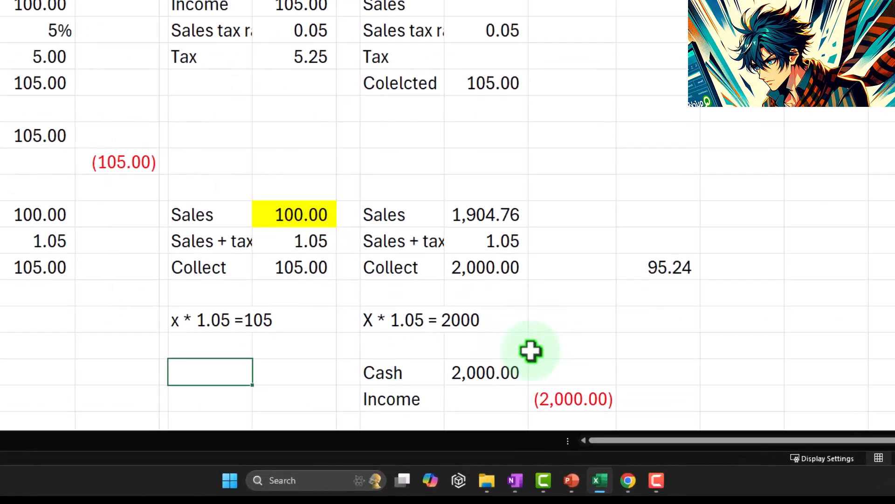
- Switch to the QuickBooks Online customer page in Chrome and review the available new transaction forms
click(627, 491)
click(651, 441)
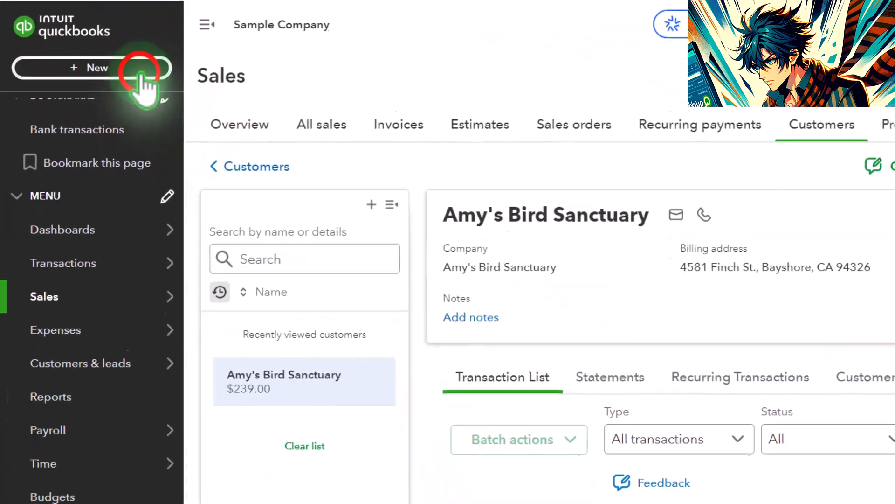
click(64, 89)
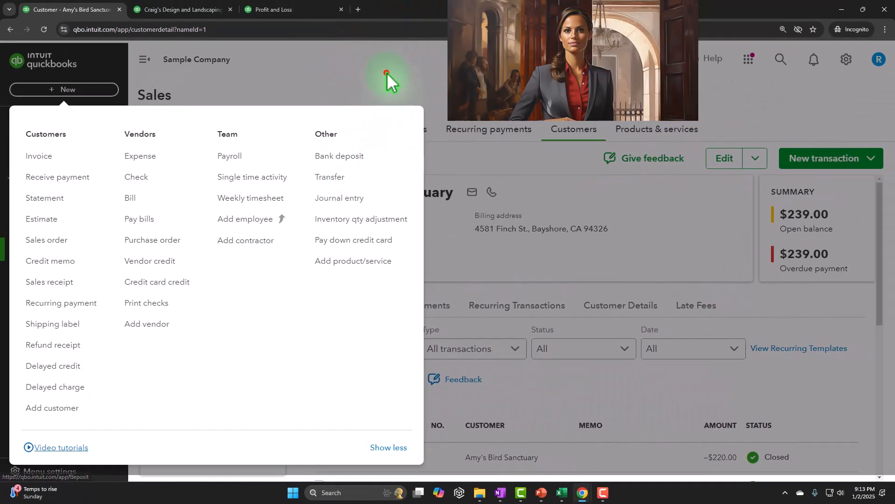
click(505, 7)
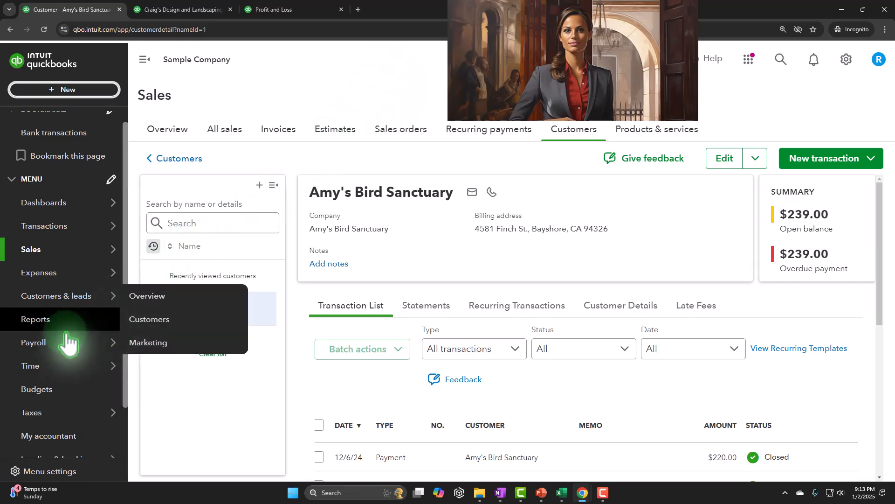
- Reveal the Sales tax and Income Tax options under Taxes
mouse_move(57, 347)
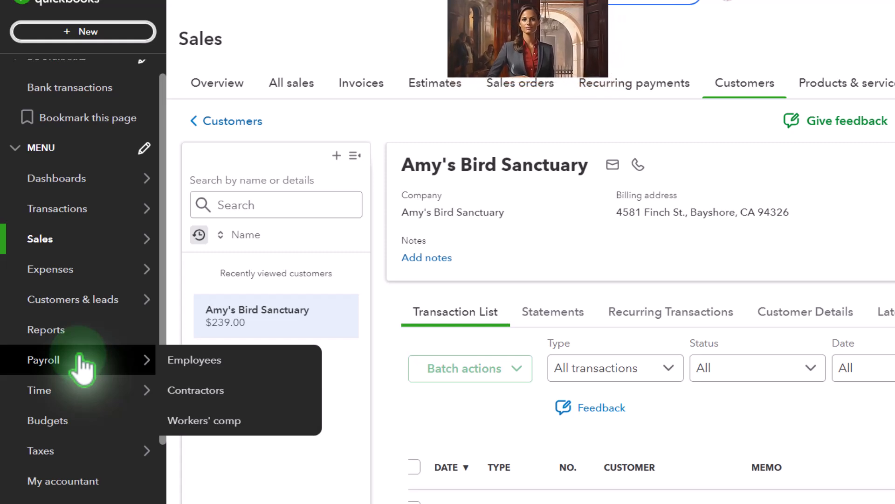
mouse_move(93, 458)
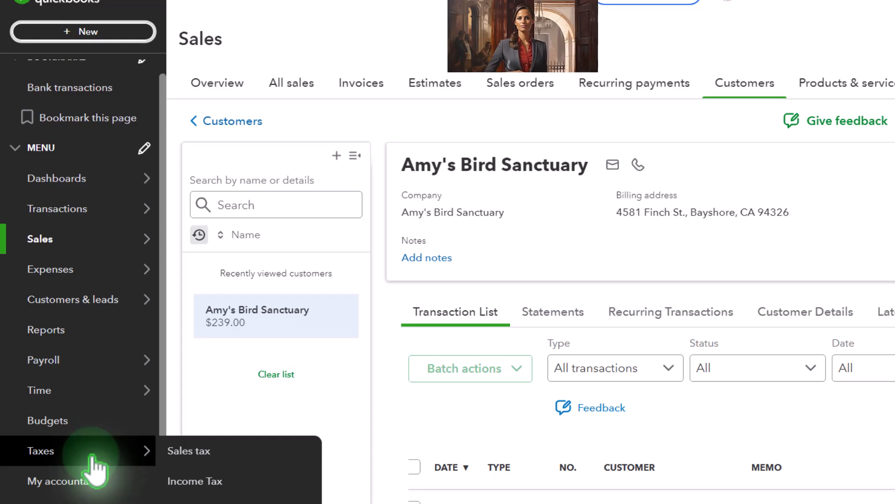